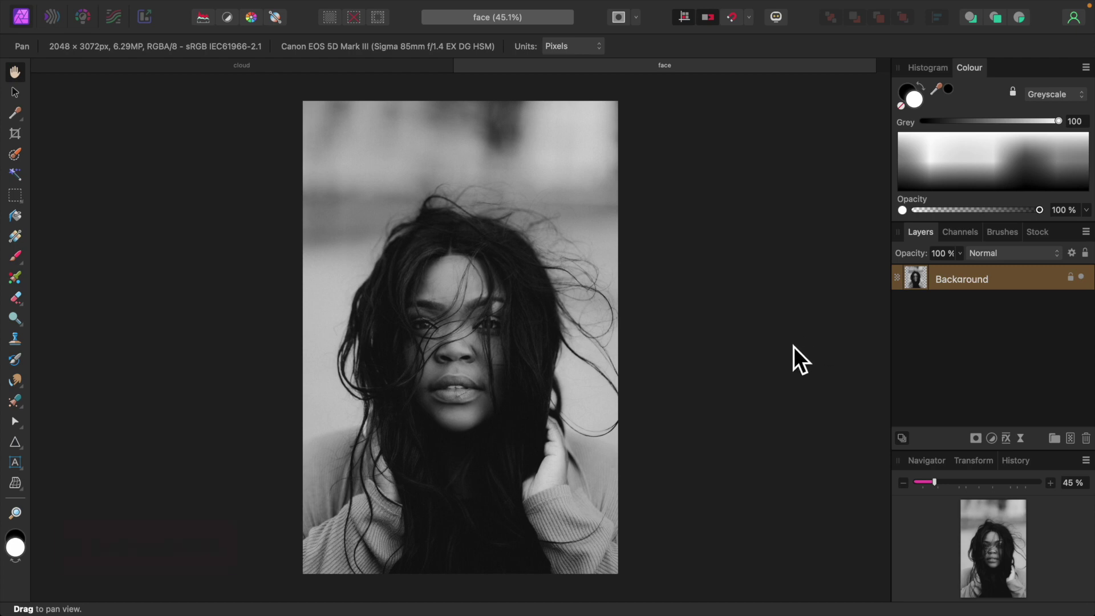
Step: Copy the black-and-white portrait with Cmd+C
{"action": "key", "text": "super+c"}
Step: Copy the portrait via Edit > Copy and paste it into the cloud document as a new layer
{"action": "mouse_move", "coordinate": [142, 3]}
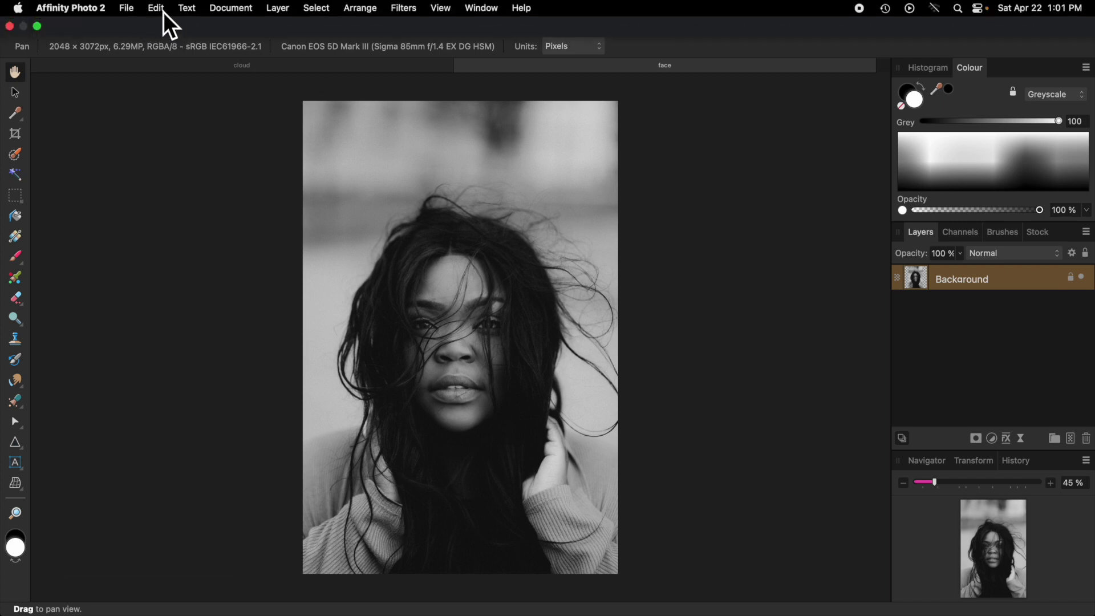
{"action": "left_click", "coordinate": [163, 12]}
{"action": "left_click", "coordinate": [160, 80]}
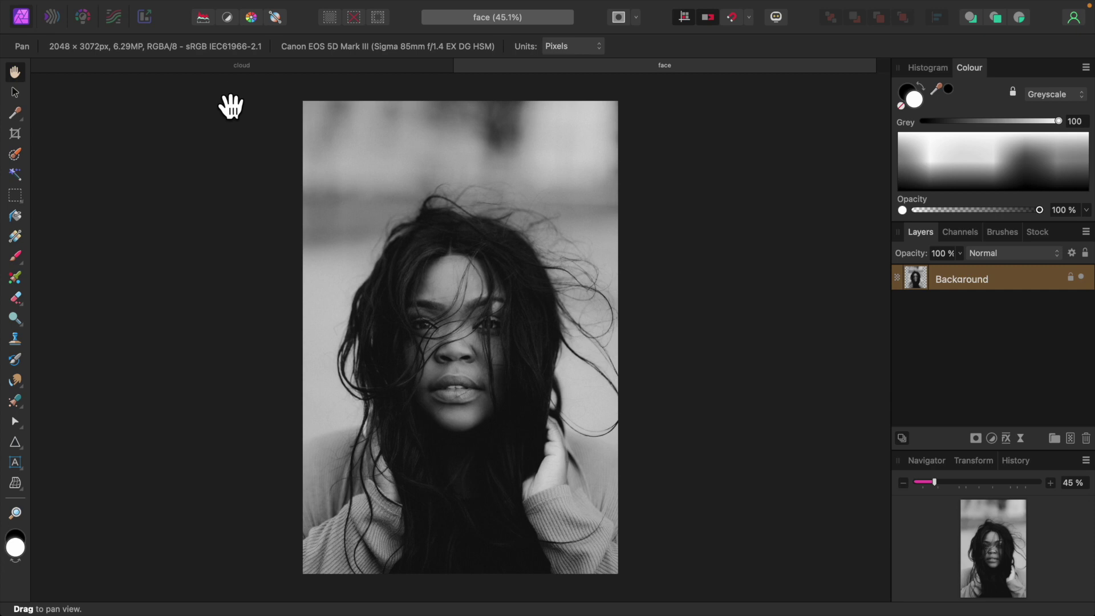
{"action": "left_click", "coordinate": [230, 68]}
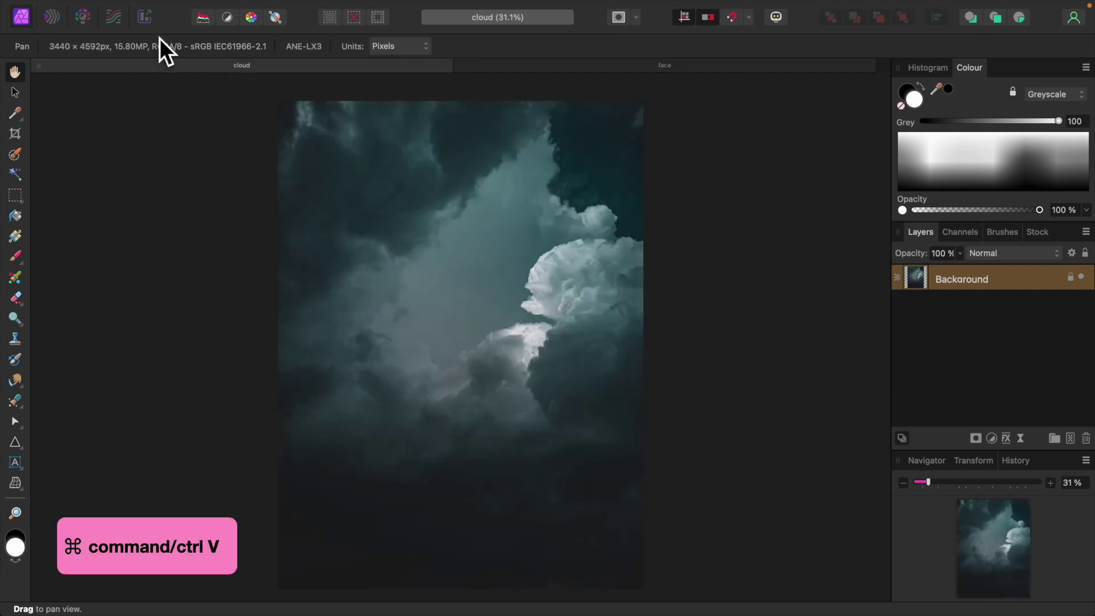
{"action": "left_click", "coordinate": [158, 9]}
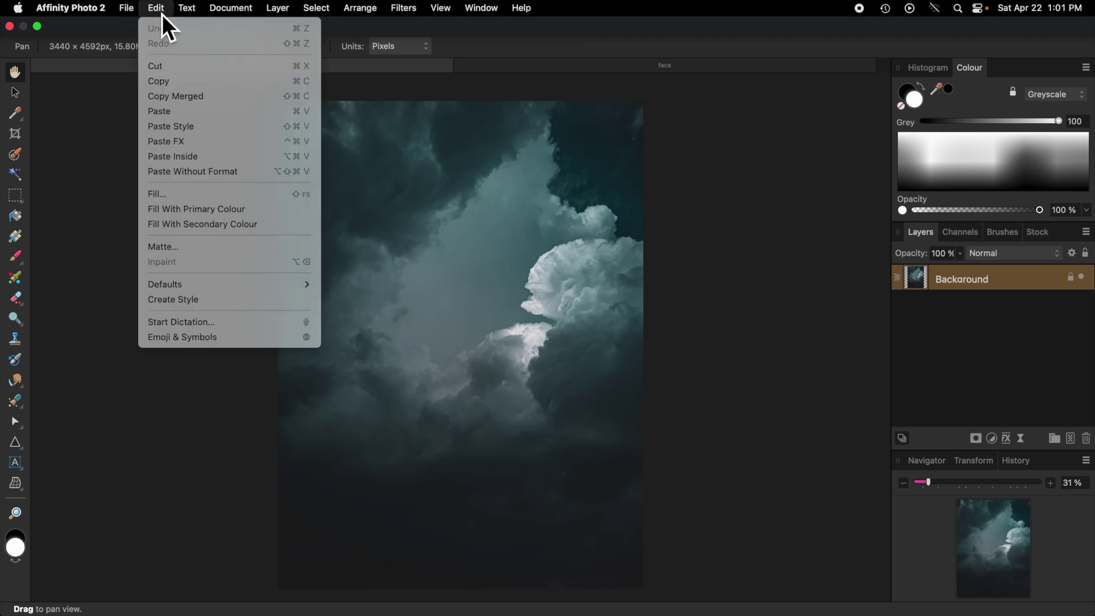
{"action": "left_click", "coordinate": [165, 113]}
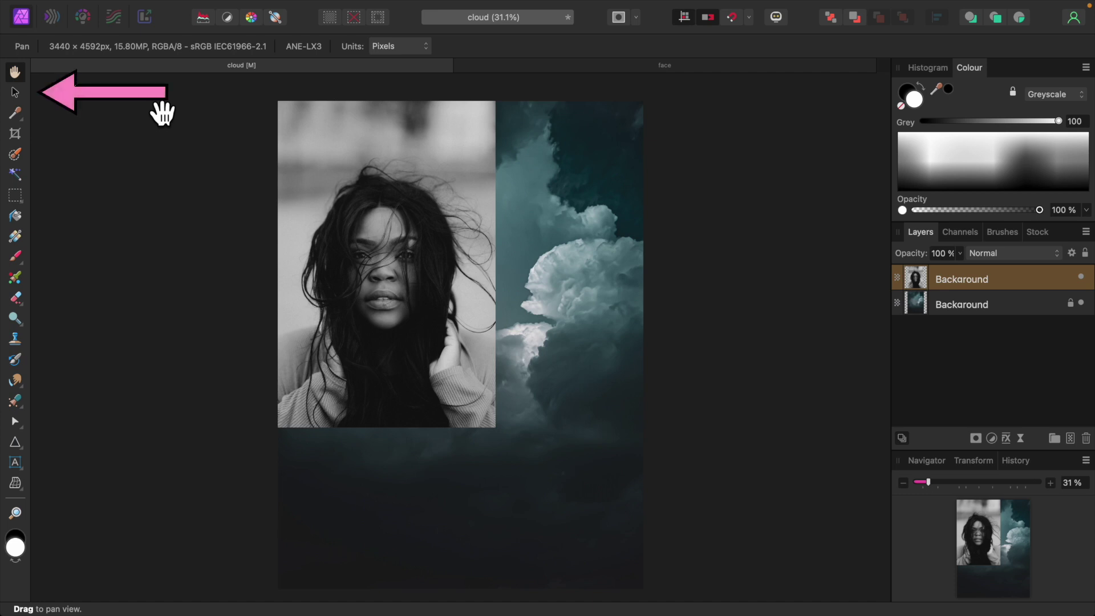
{"action": "left_click", "coordinate": [21, 99]}
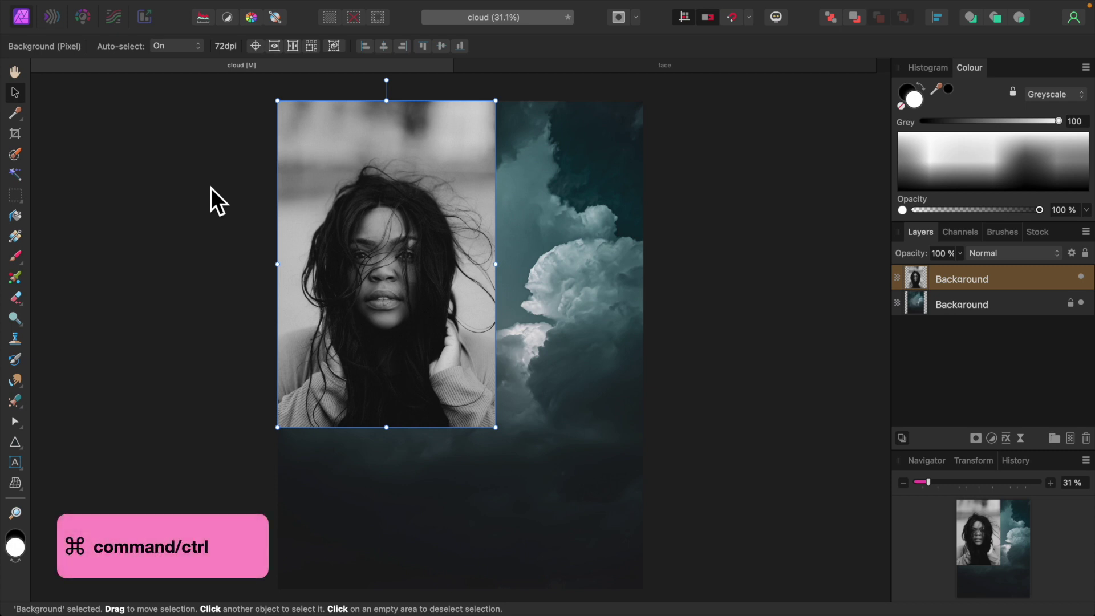
Step: Drag the portrait's corner handle until it covers the clouds, then fit the canvas to the window
{"action": "key", "text": "ctrl+minus"}
{"action": "key", "text": "ctrl+minus"}
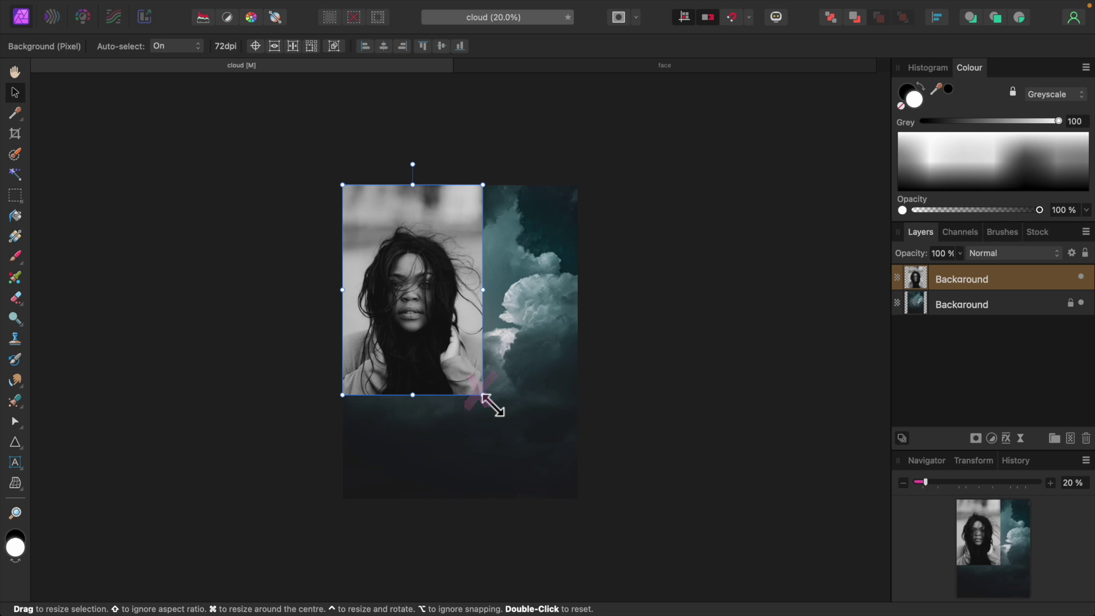
{"action": "left_click_drag", "start_coordinate": [491, 404], "coordinate": [676, 504]}
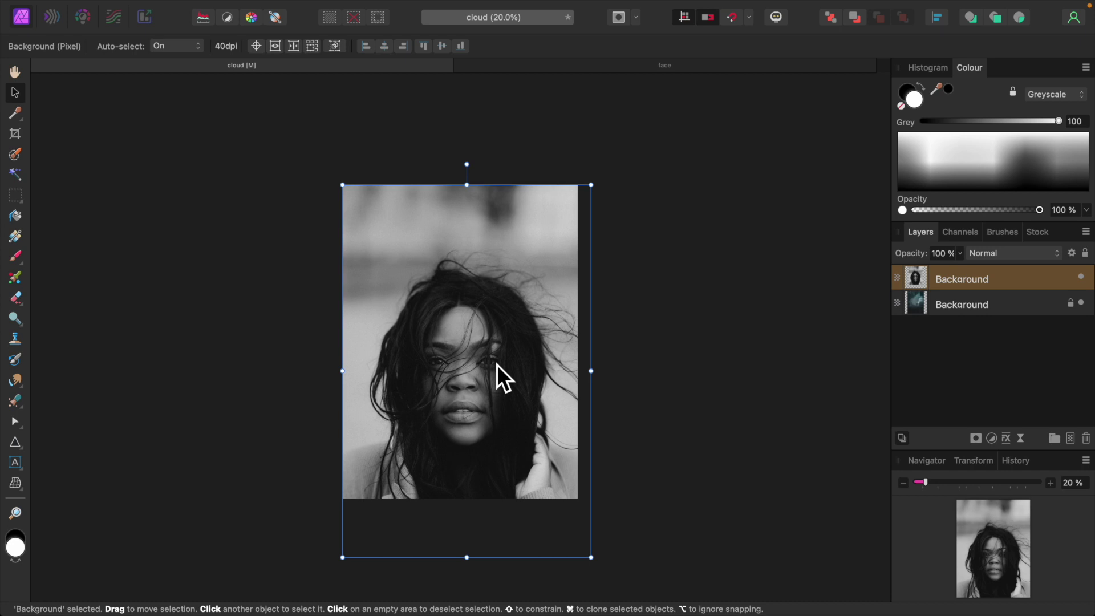
{"action": "key", "text": "super+0"}
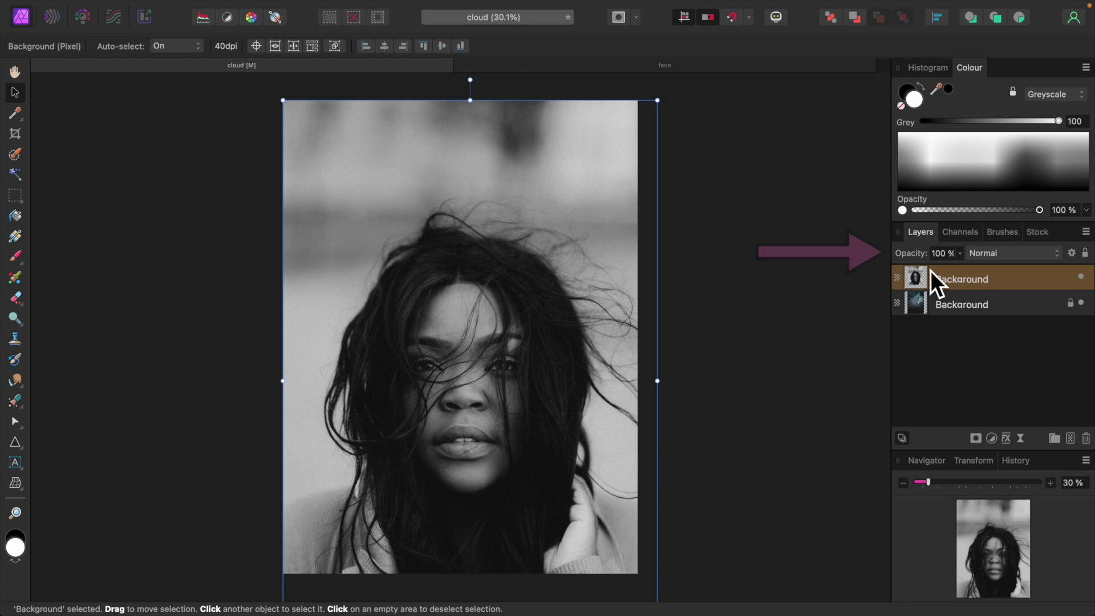
{"action": "left_click", "coordinate": [959, 254]}
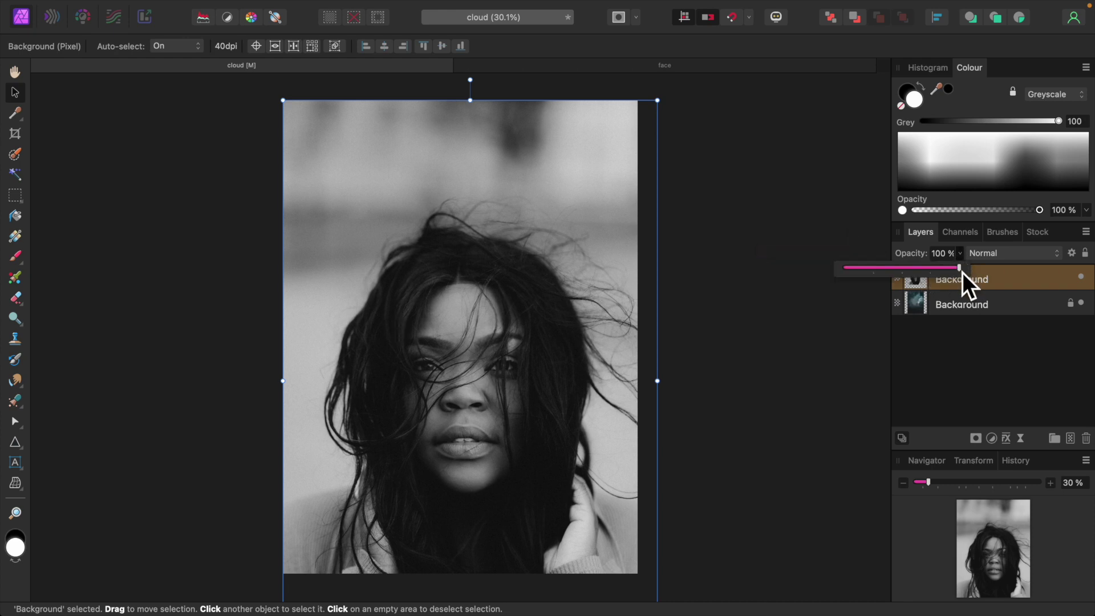
Step: Drop the portrait to about 50% opacity, shift it up-left, then restore 100% opacity
{"action": "left_click_drag", "start_coordinate": [962, 272], "coordinate": [901, 277]}
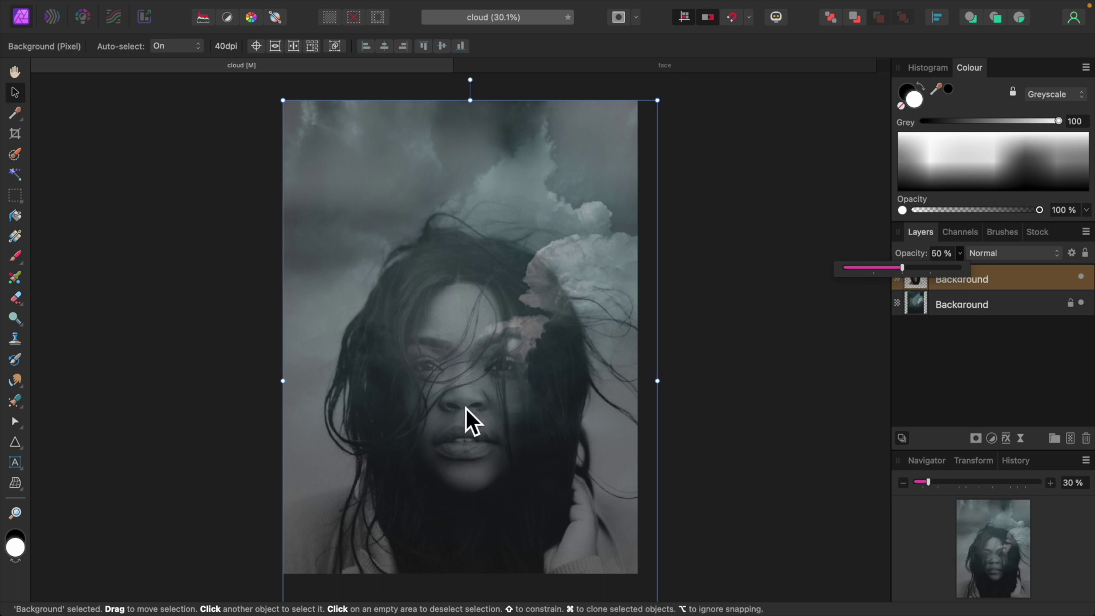
{"action": "left_click_drag", "start_coordinate": [465, 408], "coordinate": [444, 357]}
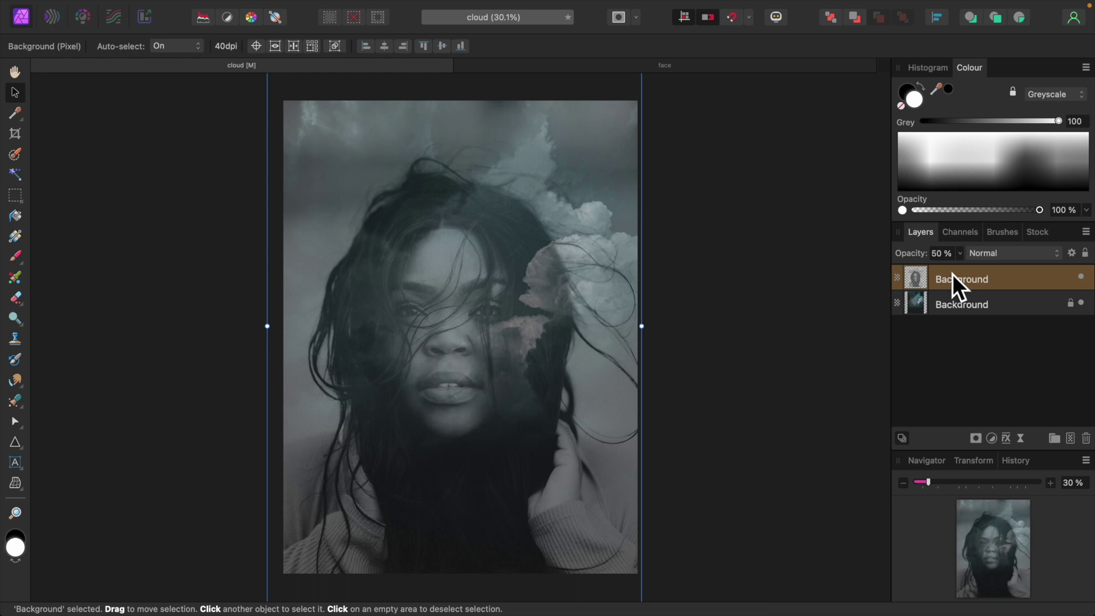
{"action": "left_click", "coordinate": [963, 257]}
{"action": "left_click_drag", "start_coordinate": [960, 271], "coordinate": [1054, 282]}
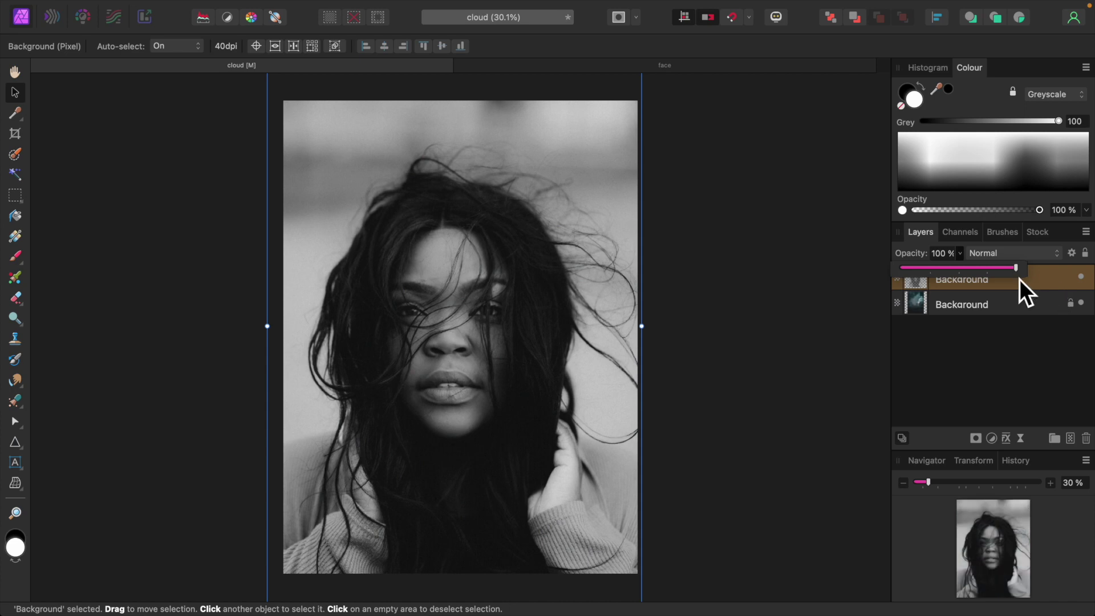
{"action": "left_click", "coordinate": [20, 76]}
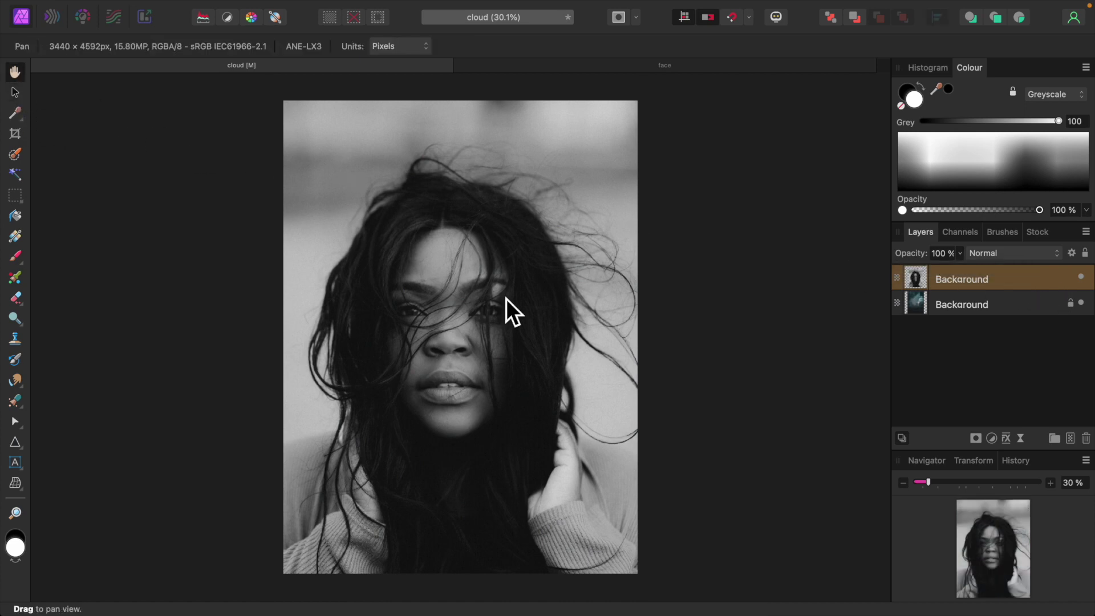
Step: Hide the portrait layer and duplicate the clouds layer with Ctrl+J
{"action": "left_click", "coordinate": [1082, 278]}
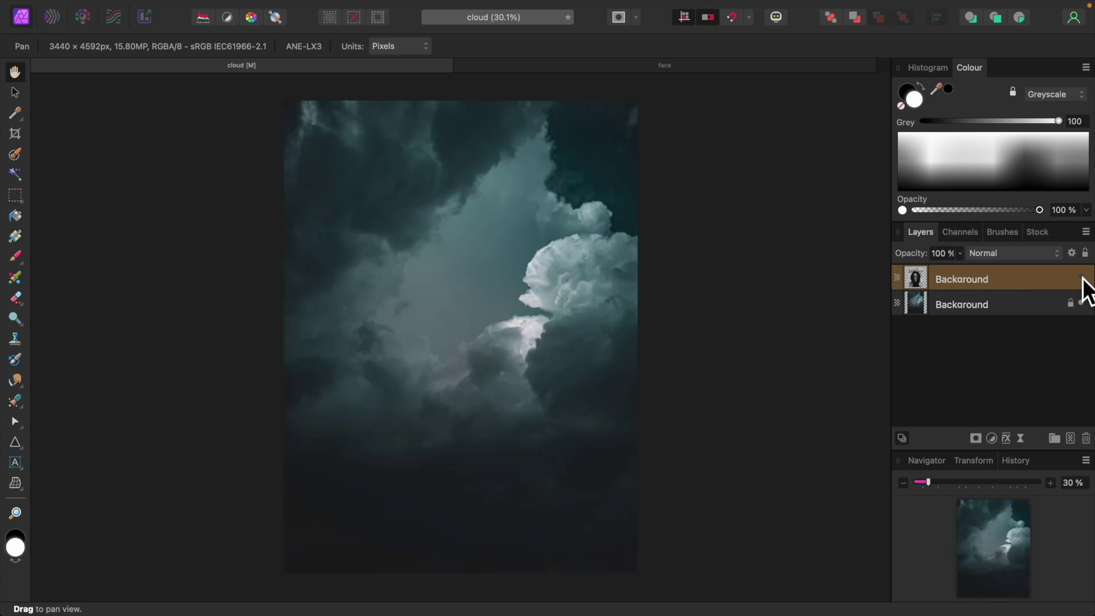
{"action": "left_click", "coordinate": [1082, 277]}
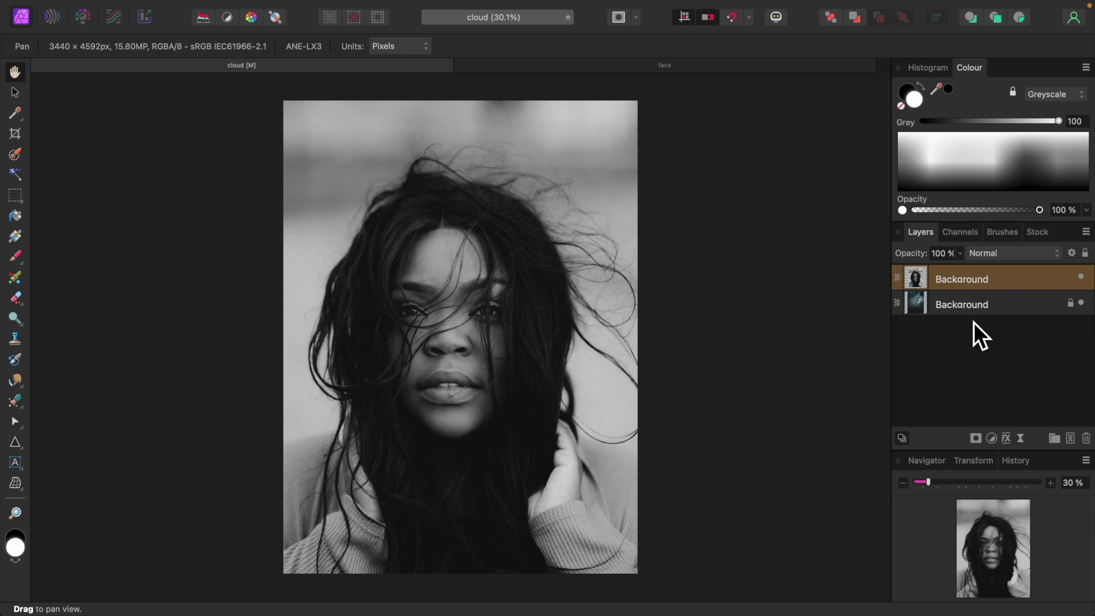
{"action": "left_click", "coordinate": [1080, 277]}
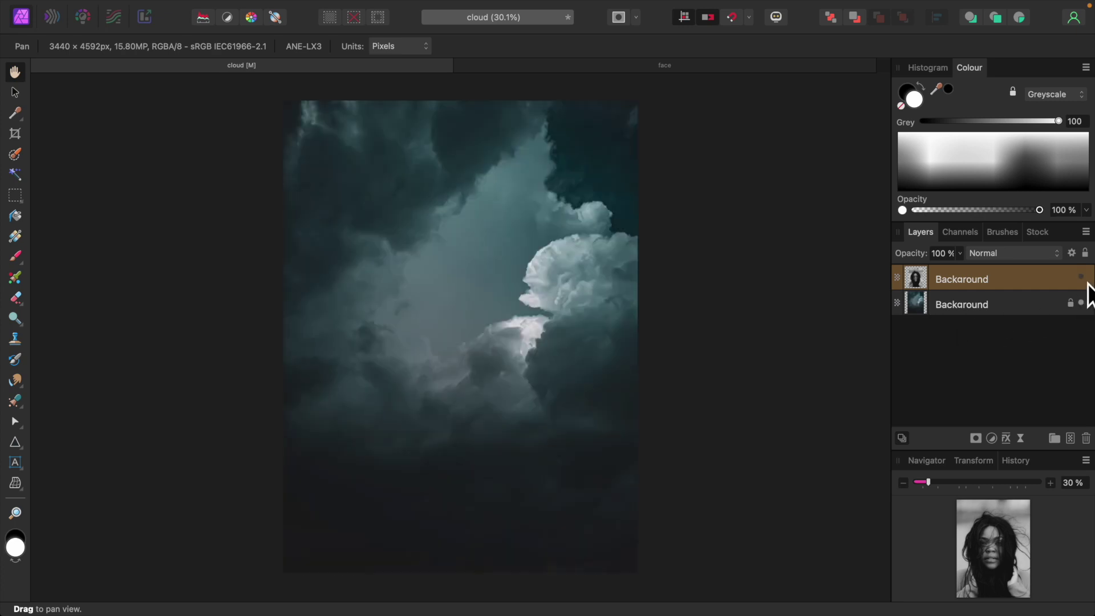
{"action": "left_click", "coordinate": [1020, 310]}
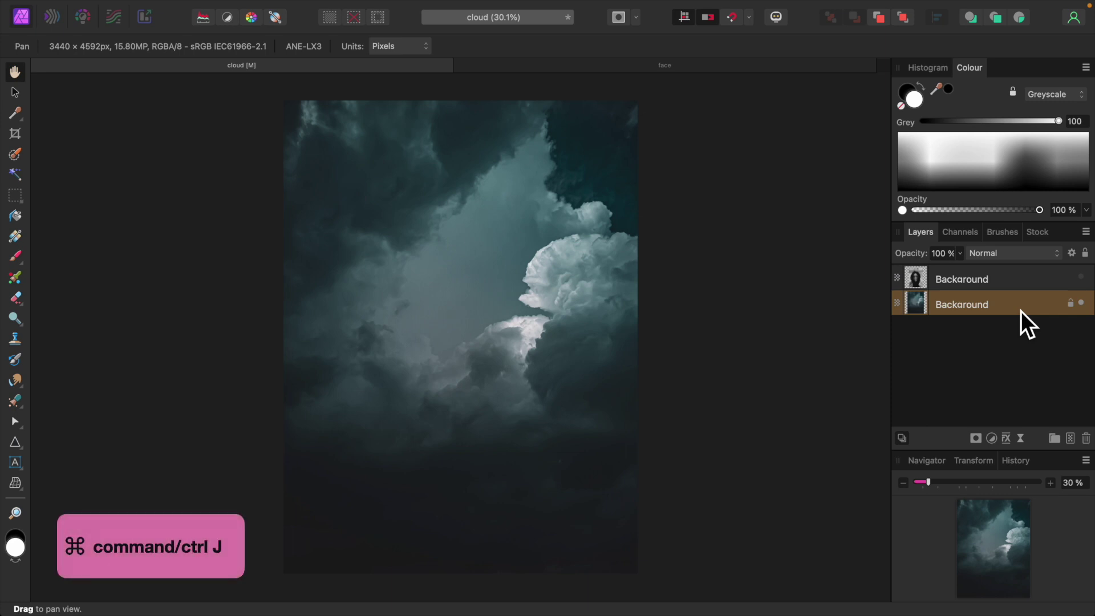
{"action": "key", "text": "ctrl+j"}
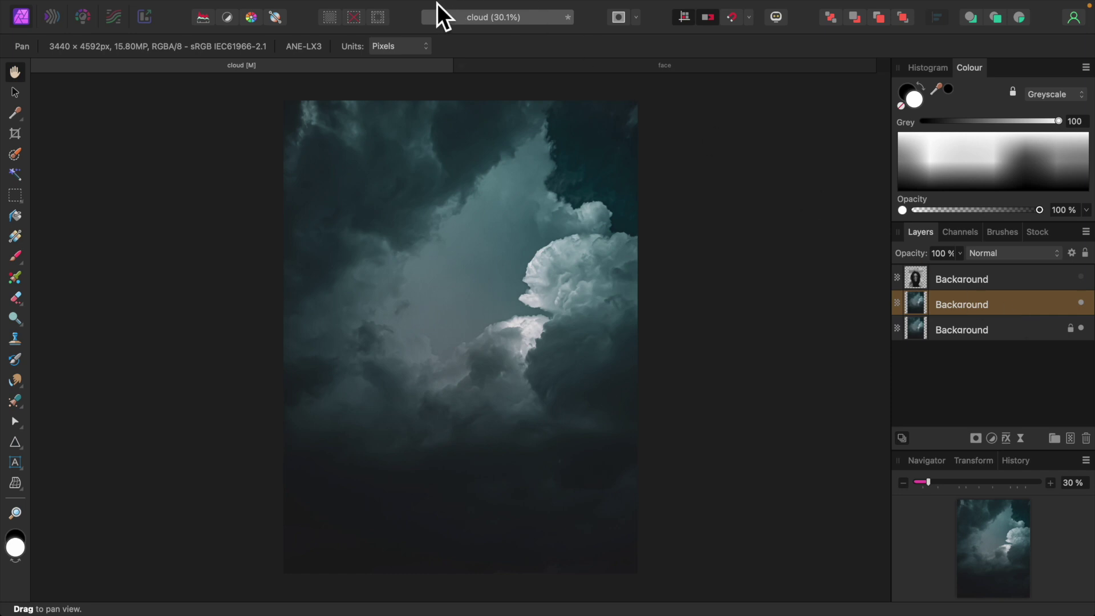
Step: Apply the Average blur filter to turn the cloud copy into flat teal
{"action": "mouse_move", "coordinate": [436, 3]}
{"action": "left_click", "coordinate": [404, 11]}
{"action": "mouse_move", "coordinate": [413, 30]}
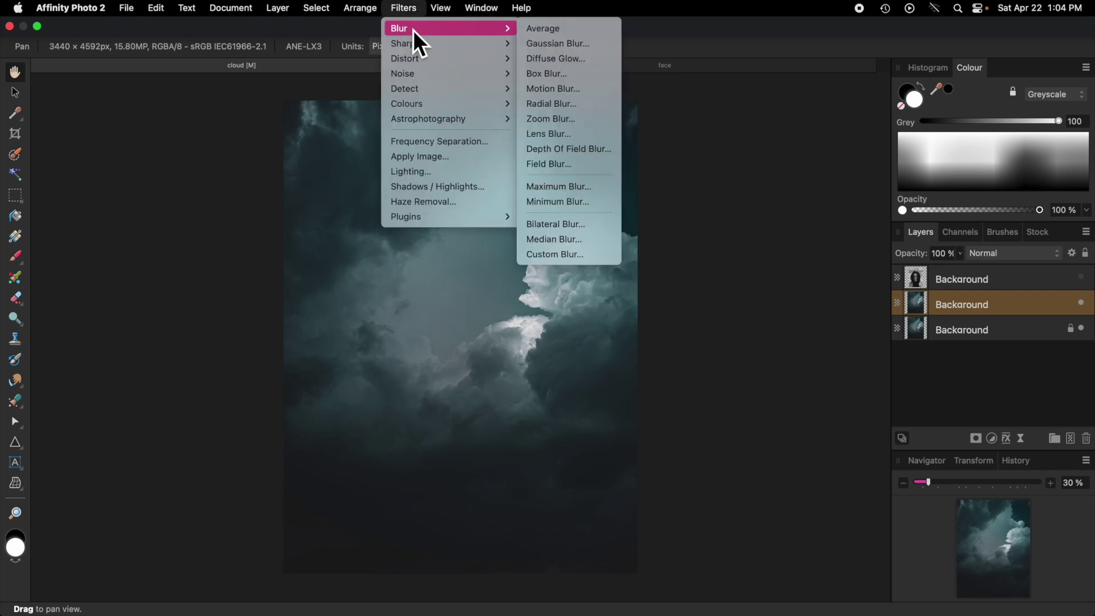
{"action": "left_click", "coordinate": [549, 32]}
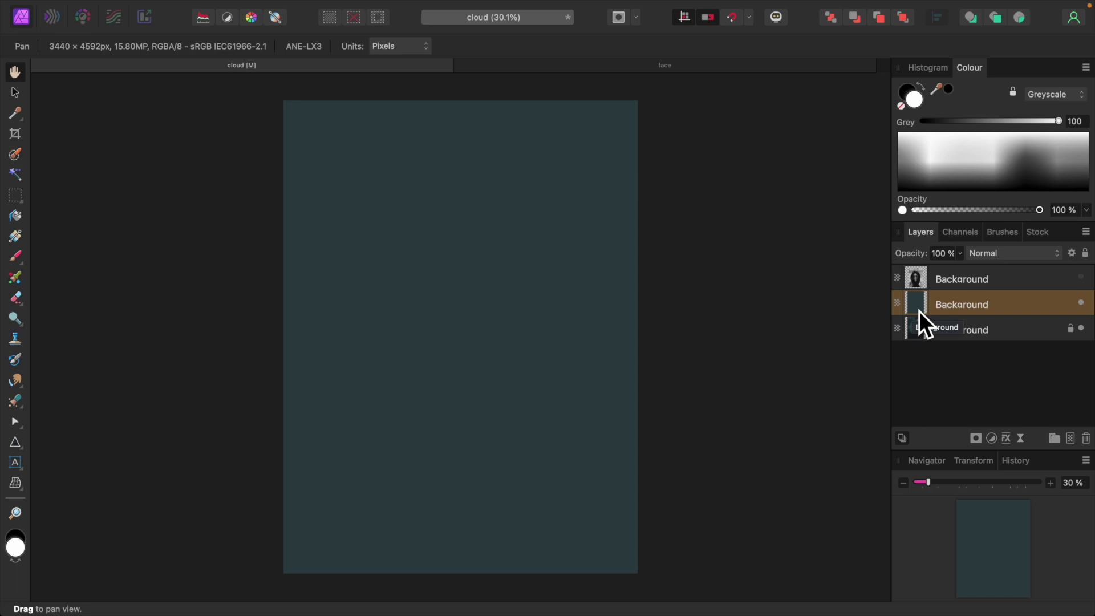
Step: Show the portrait again and place the teal layer above it in Overlay mode
{"action": "left_click", "coordinate": [1081, 278]}
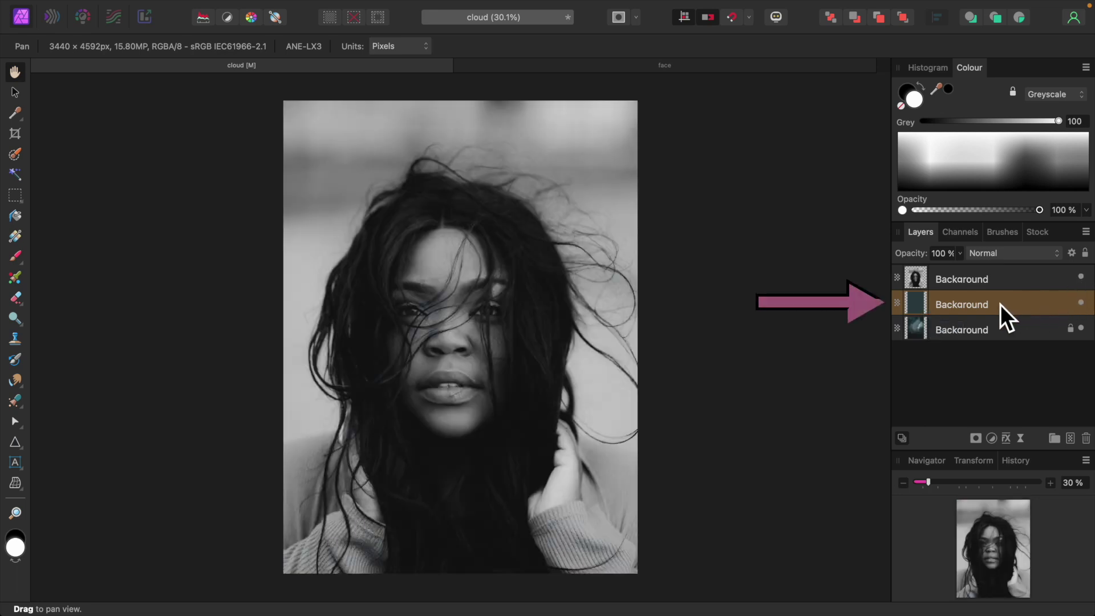
{"action": "left_click_drag", "start_coordinate": [924, 309], "coordinate": [914, 263]}
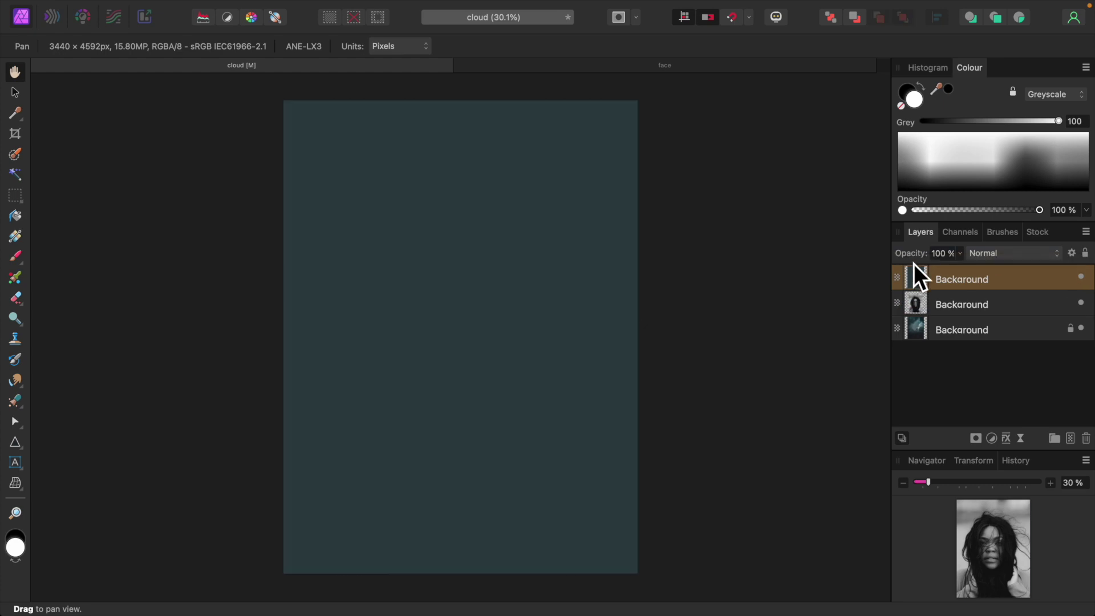
{"action": "left_click", "coordinate": [1059, 258]}
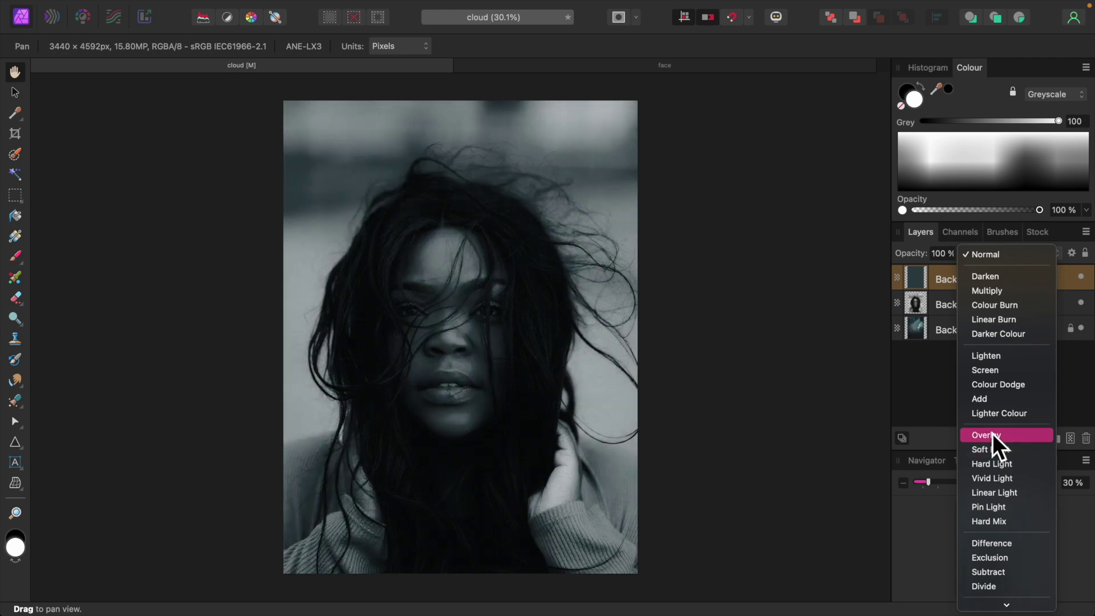
{"action": "left_click", "coordinate": [992, 434]}
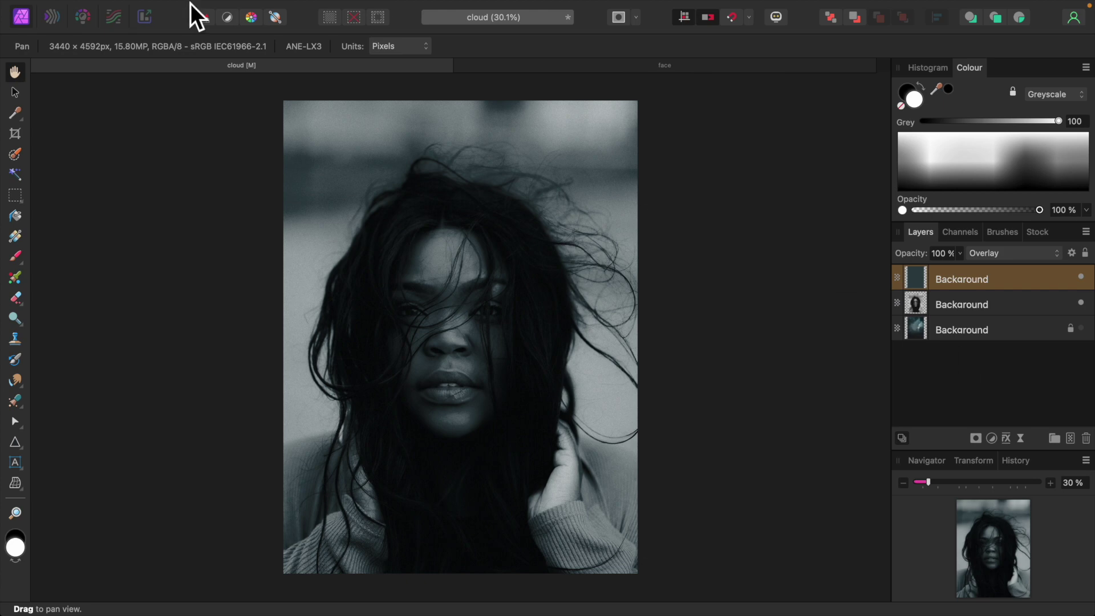
Step: Merge all visible layers into a new Pixel layer
{"action": "mouse_move", "coordinate": [197, 5]}
{"action": "left_click", "coordinate": [272, 13]}
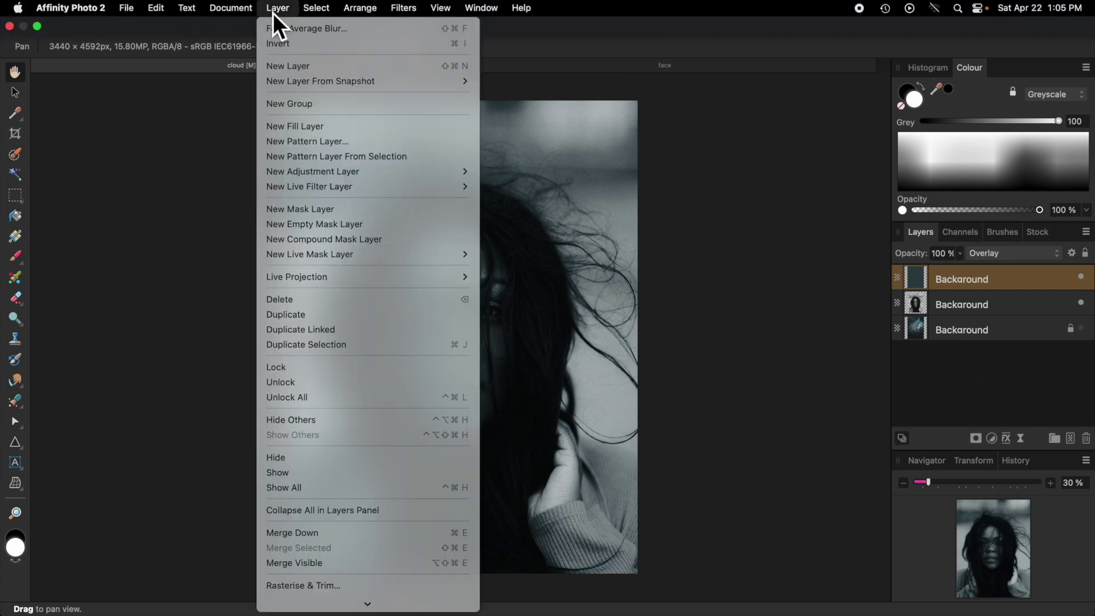
{"action": "left_click", "coordinate": [306, 562]}
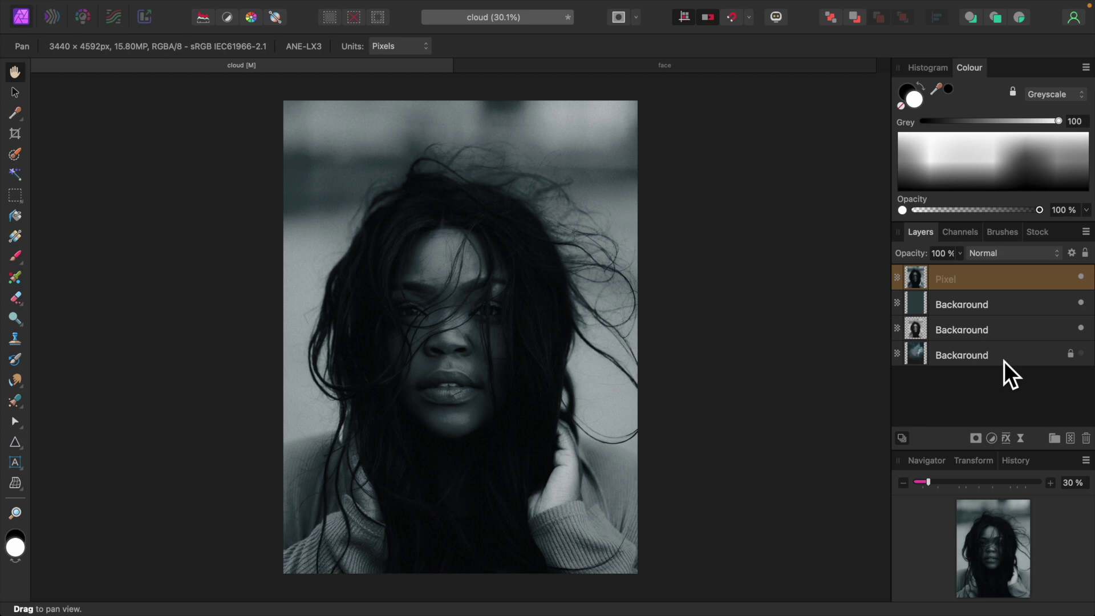
Step: Delete the two duplicate Background layers and select the Pixel layer
{"action": "left_click", "coordinate": [991, 310]}
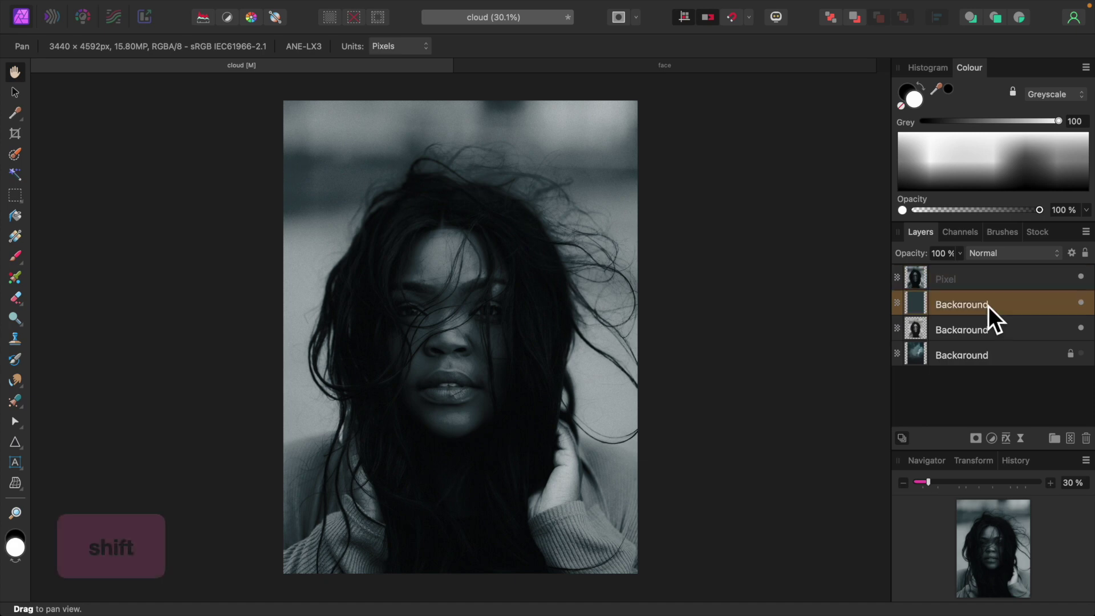
{"action": "left_click", "coordinate": [997, 337], "text": "shift"}
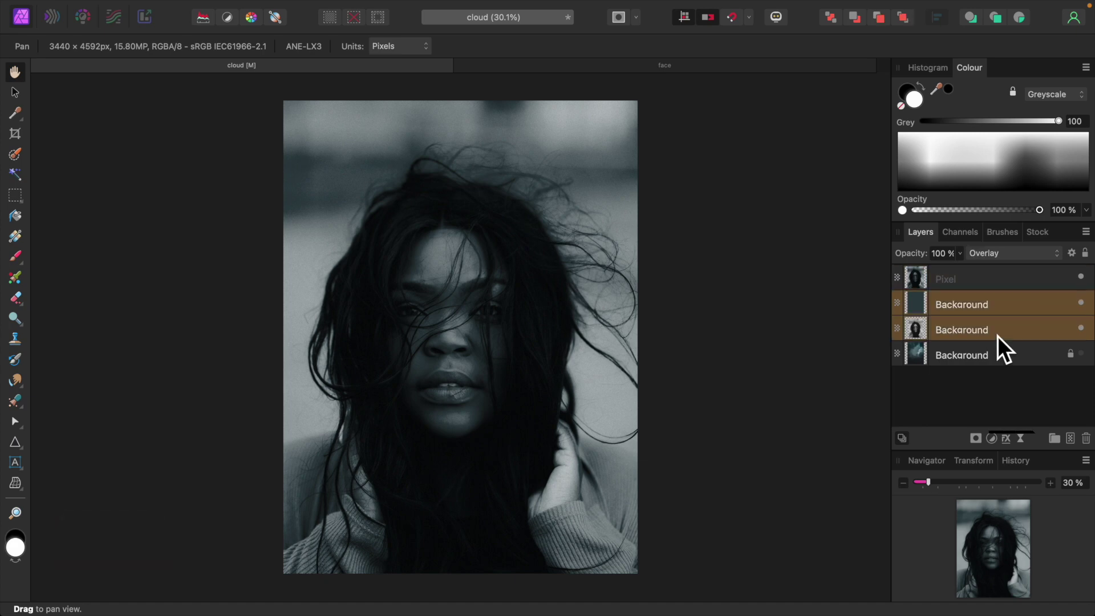
{"action": "left_click", "coordinate": [1084, 438]}
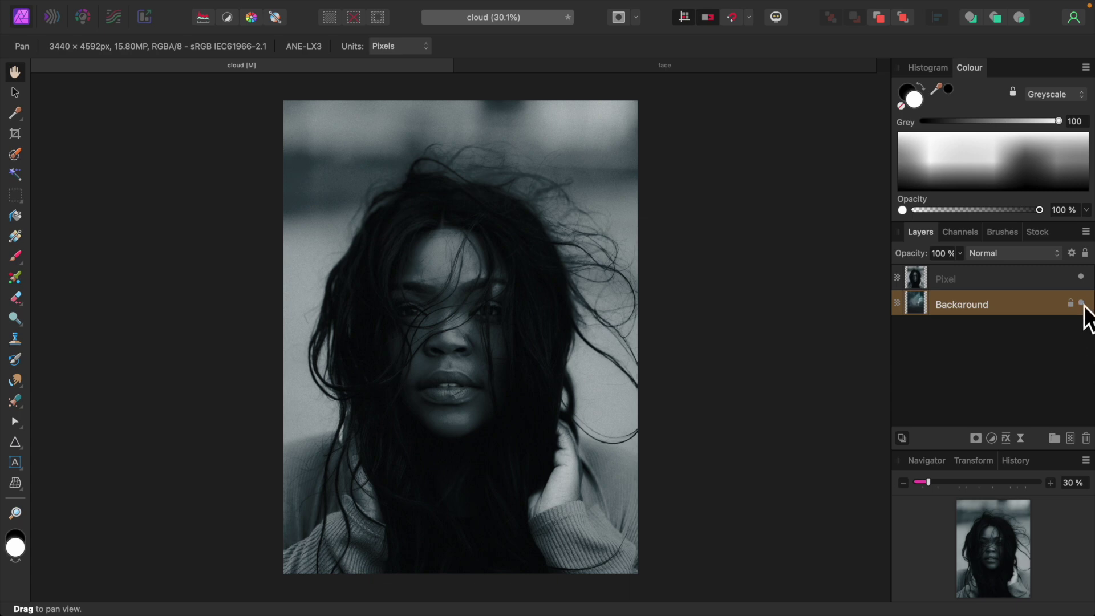
{"action": "left_click", "coordinate": [988, 282]}
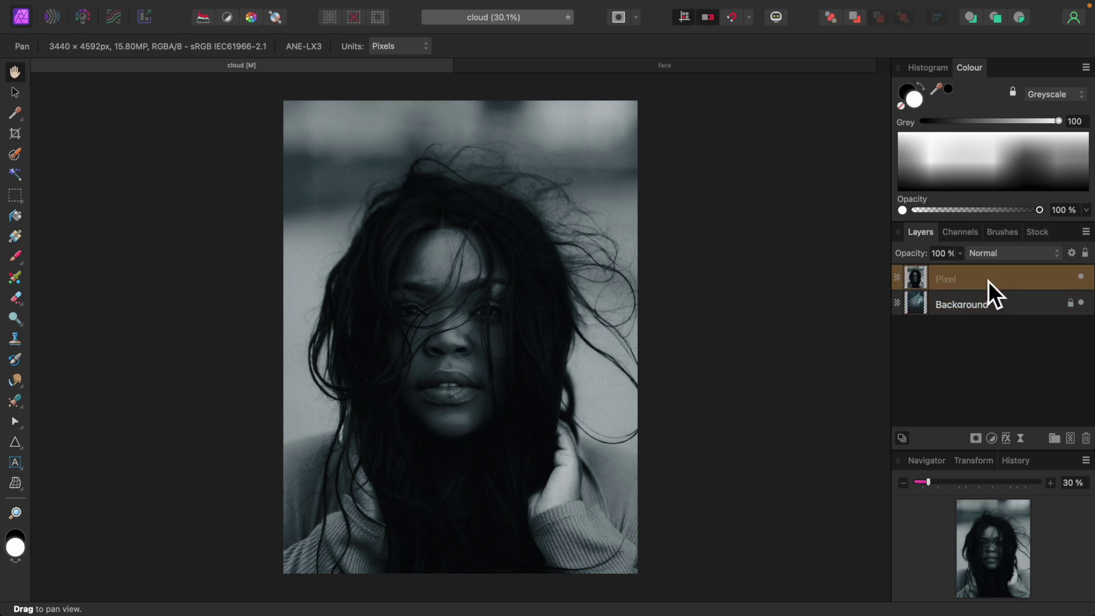
Step: Set the Pixel portrait layer's blend mode to Overlay
{"action": "left_click", "coordinate": [1057, 257]}
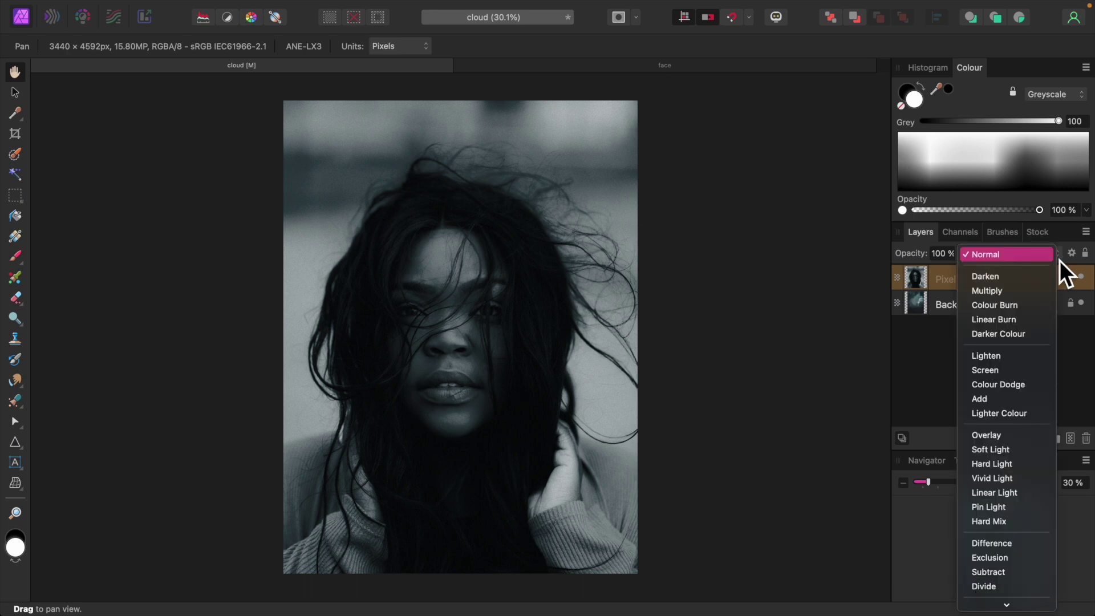
{"action": "left_click", "coordinate": [1003, 439]}
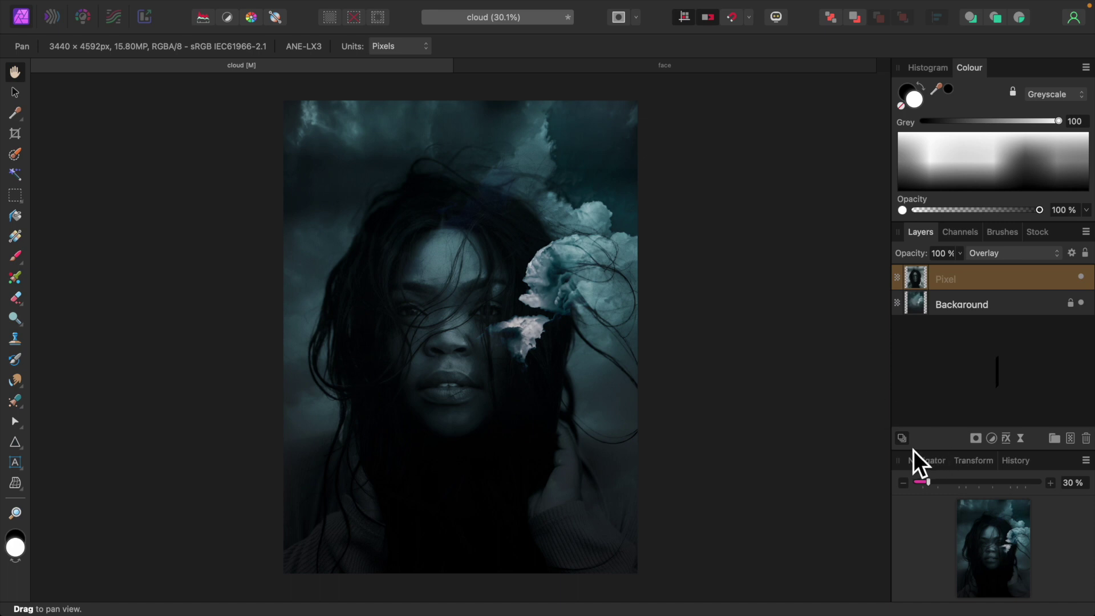
Step: Add a Brightness and Contrast adjustment and nest it inside the Pixel layer
{"action": "left_click", "coordinate": [992, 439]}
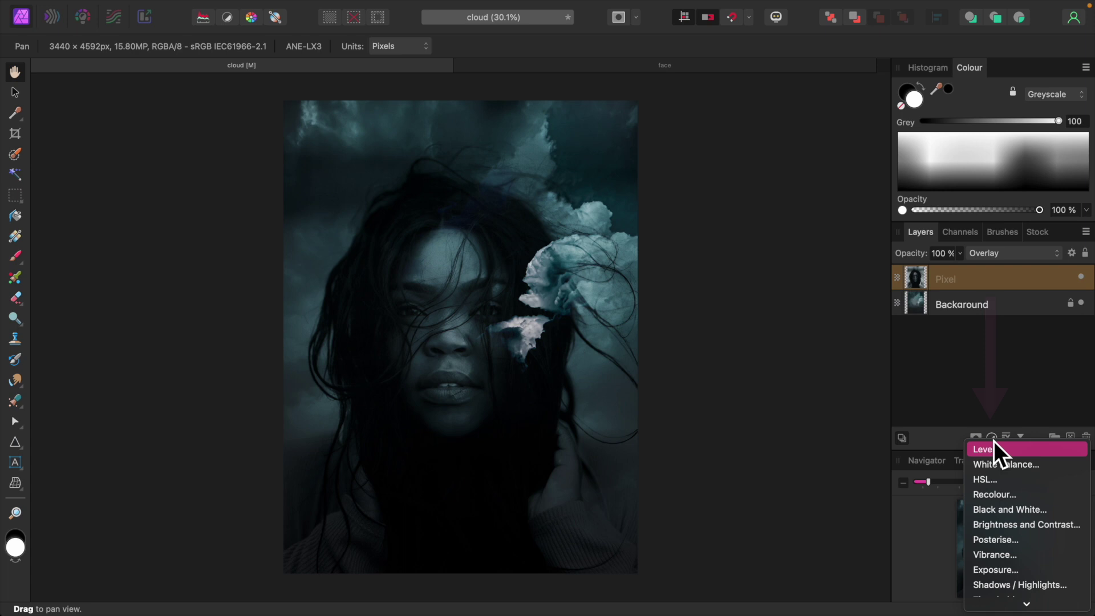
{"action": "left_click", "coordinate": [1020, 524]}
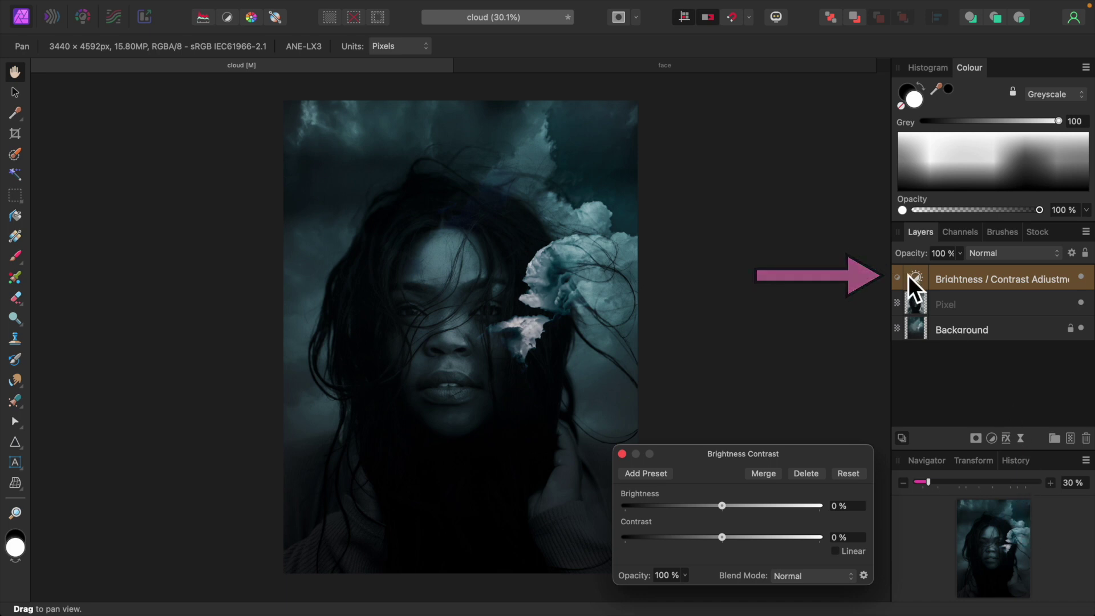
{"action": "left_click_drag", "start_coordinate": [908, 275], "coordinate": [919, 299]}
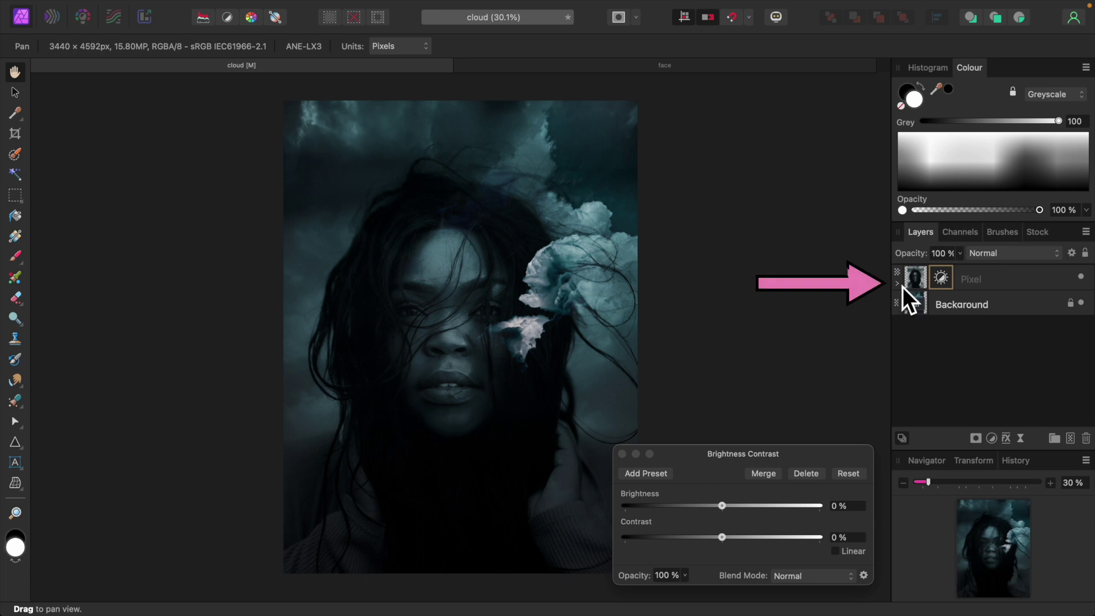
{"action": "left_click", "coordinate": [902, 286]}
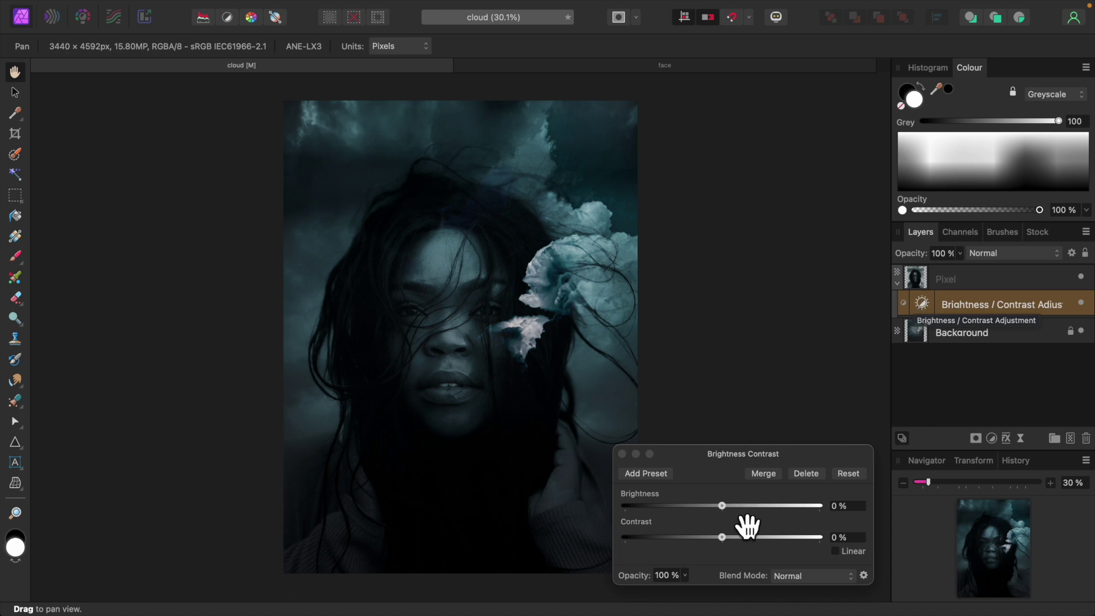
{"action": "left_click", "coordinate": [723, 506]}
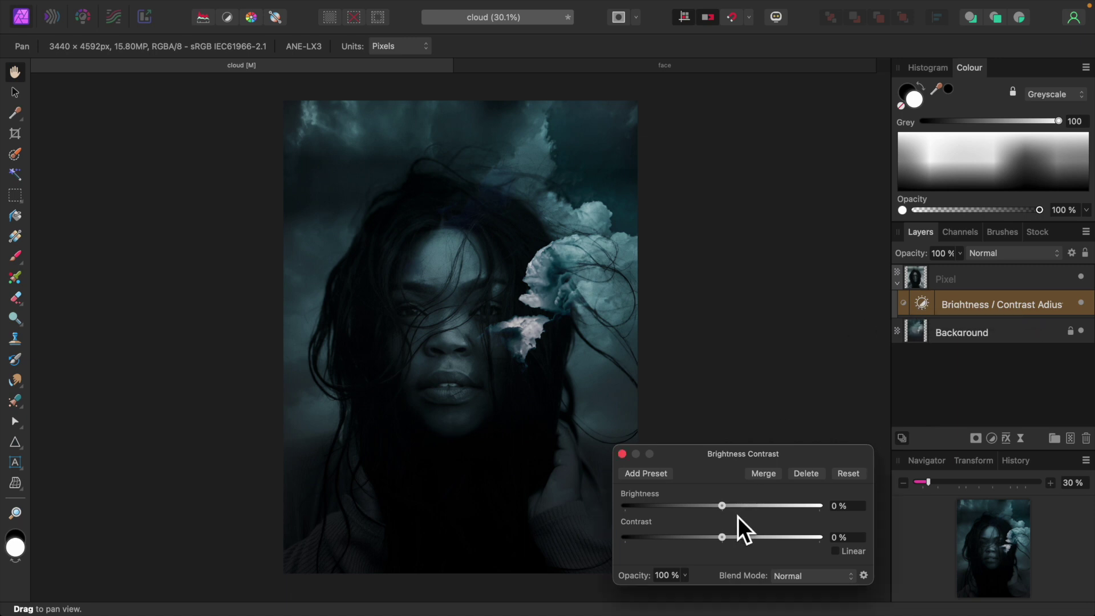
Step: Raise Brightness to about 18% and close the Brightness Contrast dialog
{"action": "left_click_drag", "start_coordinate": [730, 511], "coordinate": [747, 513]}
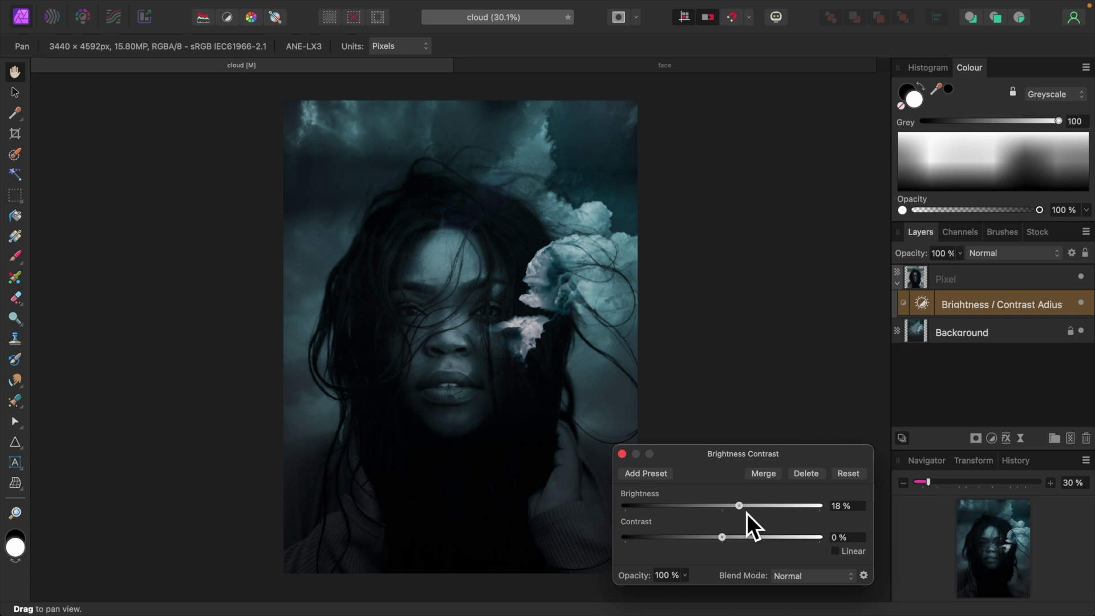
{"action": "left_click_drag", "start_coordinate": [744, 513], "coordinate": [740, 542]}
{"action": "left_click", "coordinate": [622, 453]}
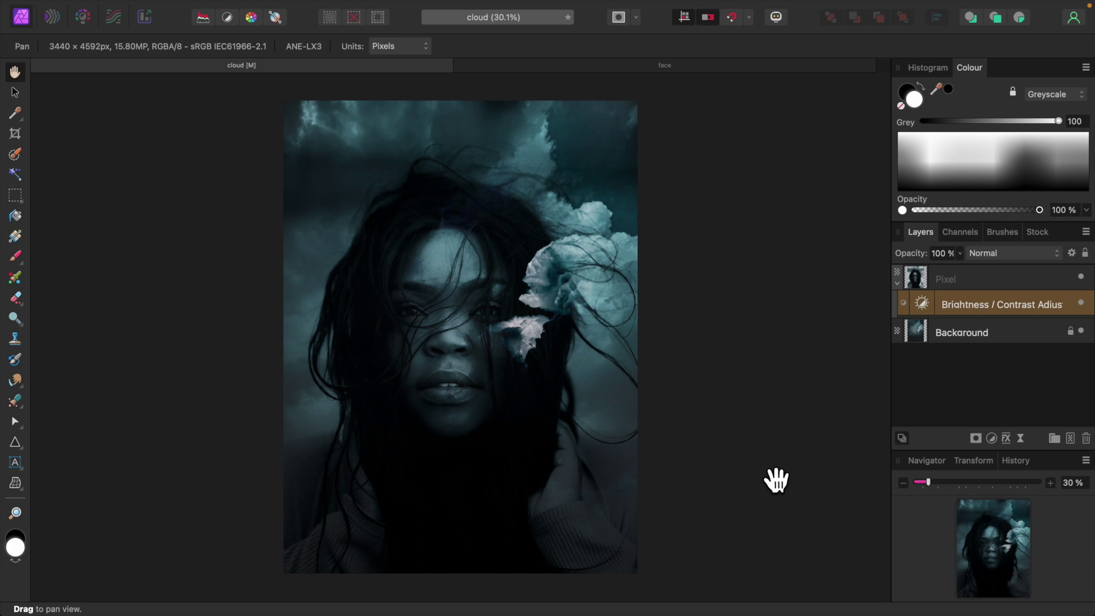
{"action": "left_click", "coordinate": [984, 441]}
Step: Add an empty black mask and nest it inside the Brightness/Contrast adjustment
{"action": "left_click", "coordinate": [1001, 463]}
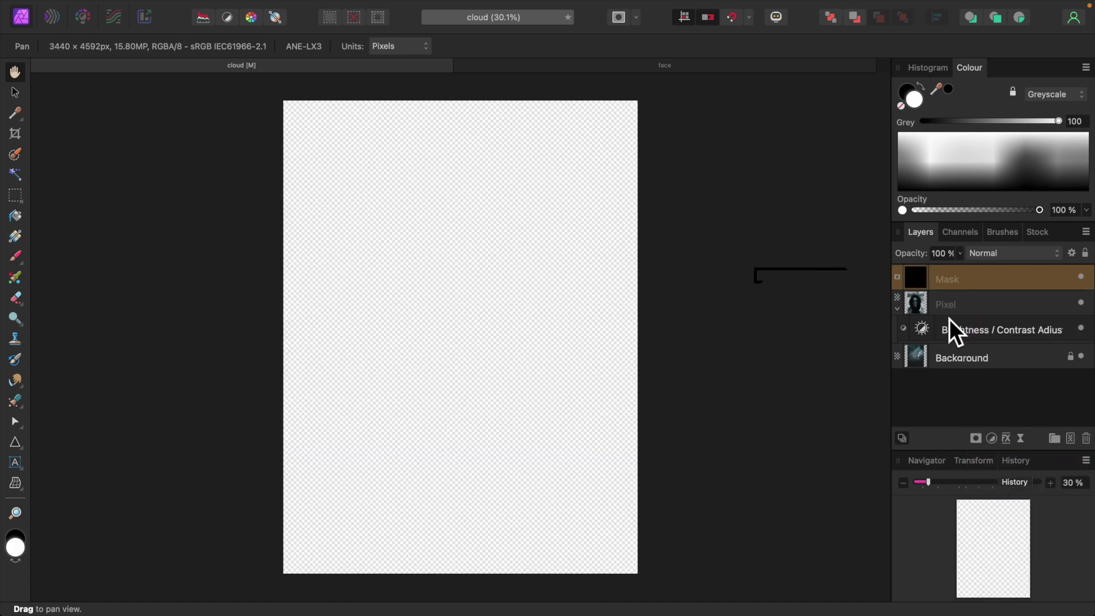
{"action": "left_click_drag", "start_coordinate": [929, 283], "coordinate": [928, 327]}
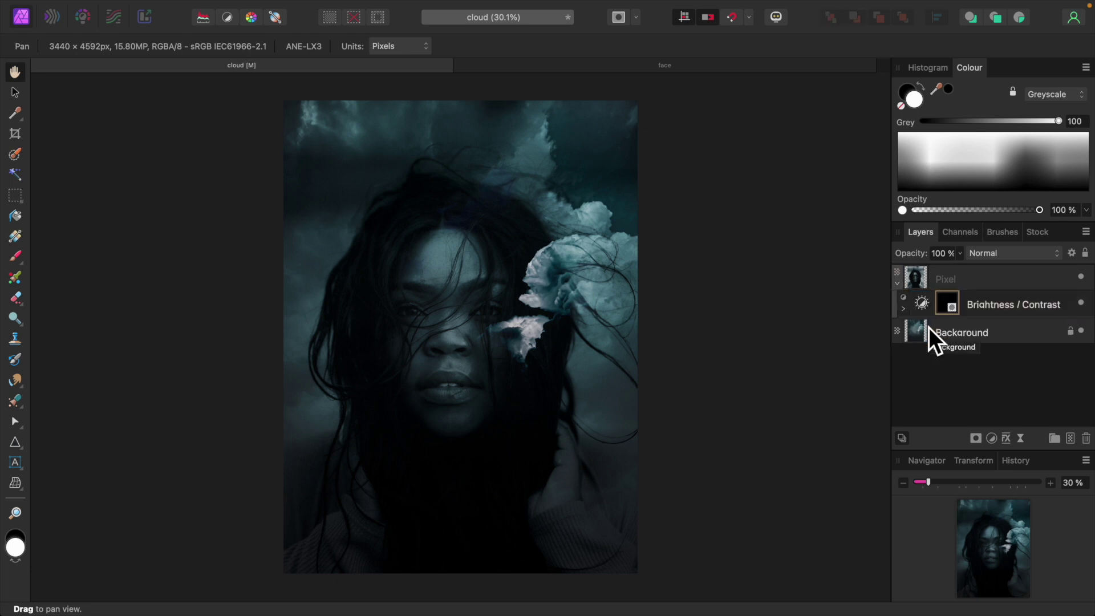
{"action": "left_click", "coordinate": [903, 309]}
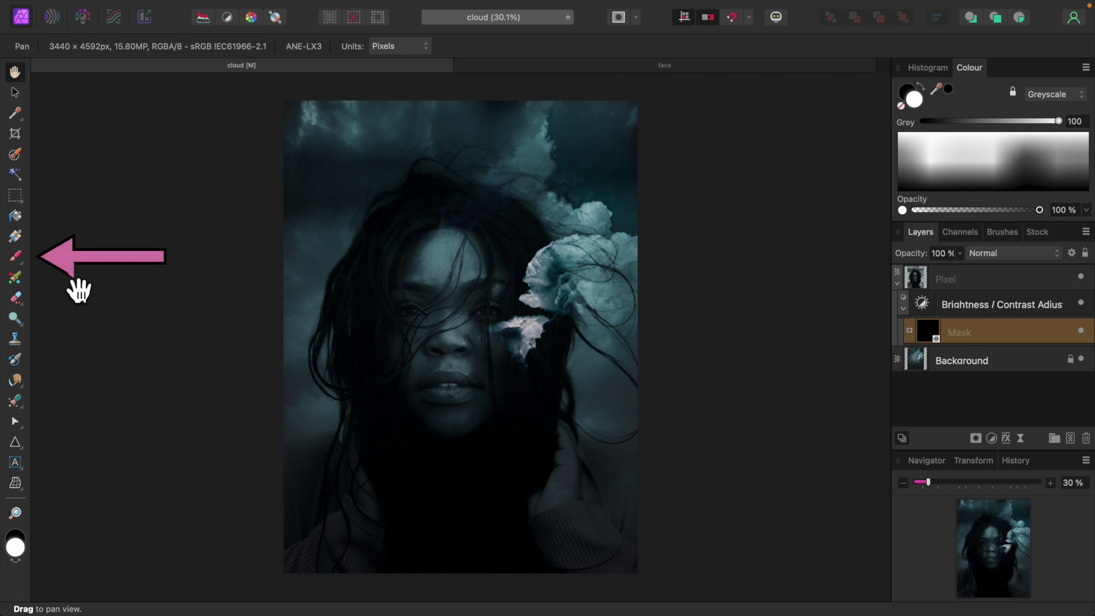
Step: Set up the Paint Brush with the soft 1024 px Masking brush in white, shrunk to about 723 px
{"action": "left_click", "coordinate": [25, 259]}
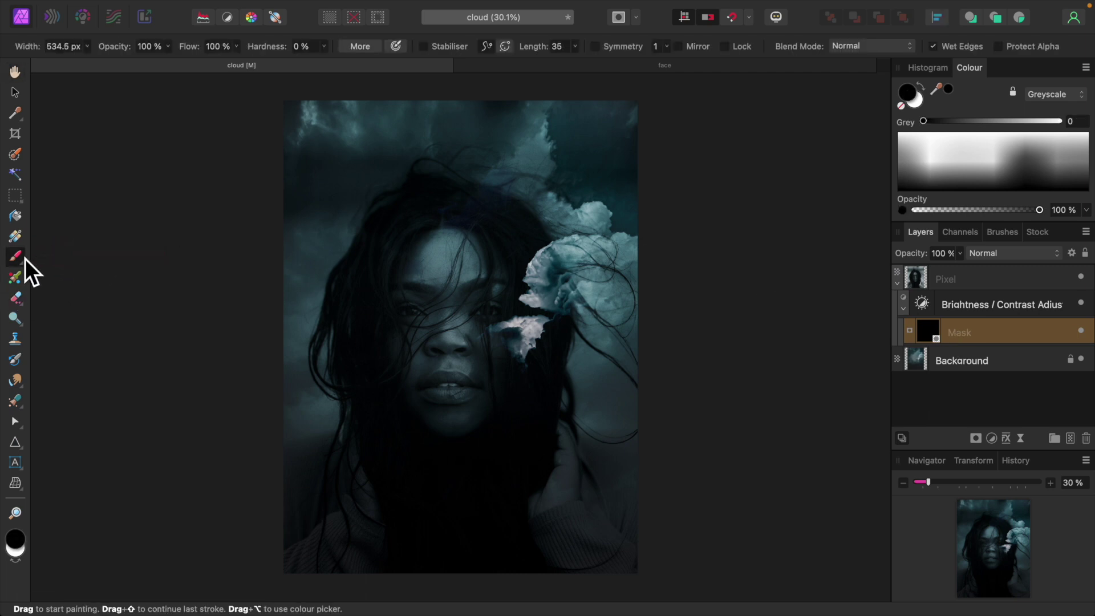
{"action": "left_click", "coordinate": [1005, 233]}
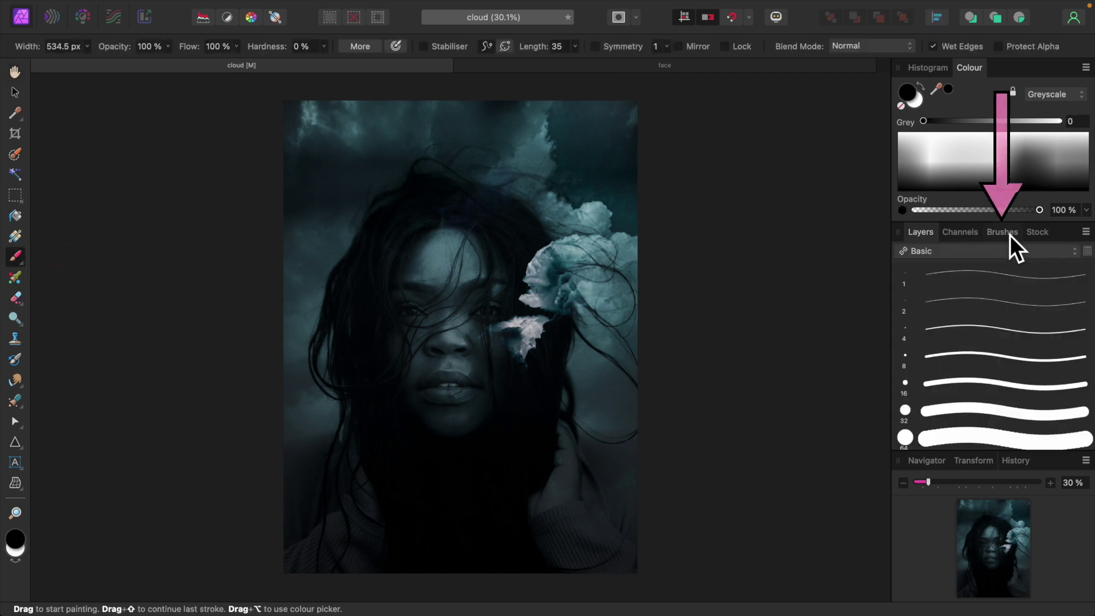
{"action": "left_click", "coordinate": [1078, 254]}
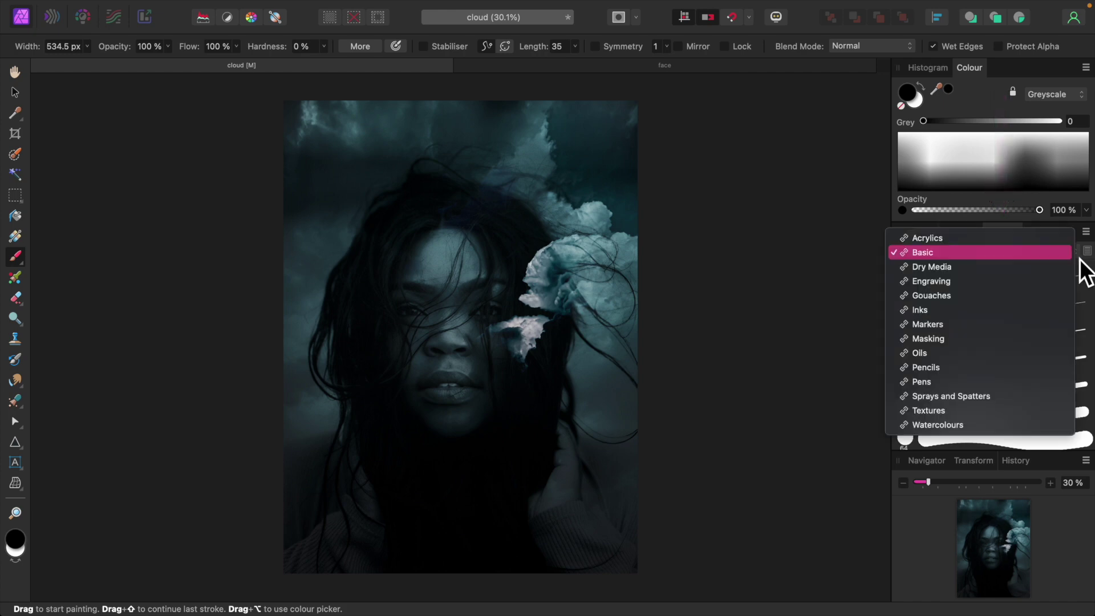
{"action": "left_click", "coordinate": [943, 340]}
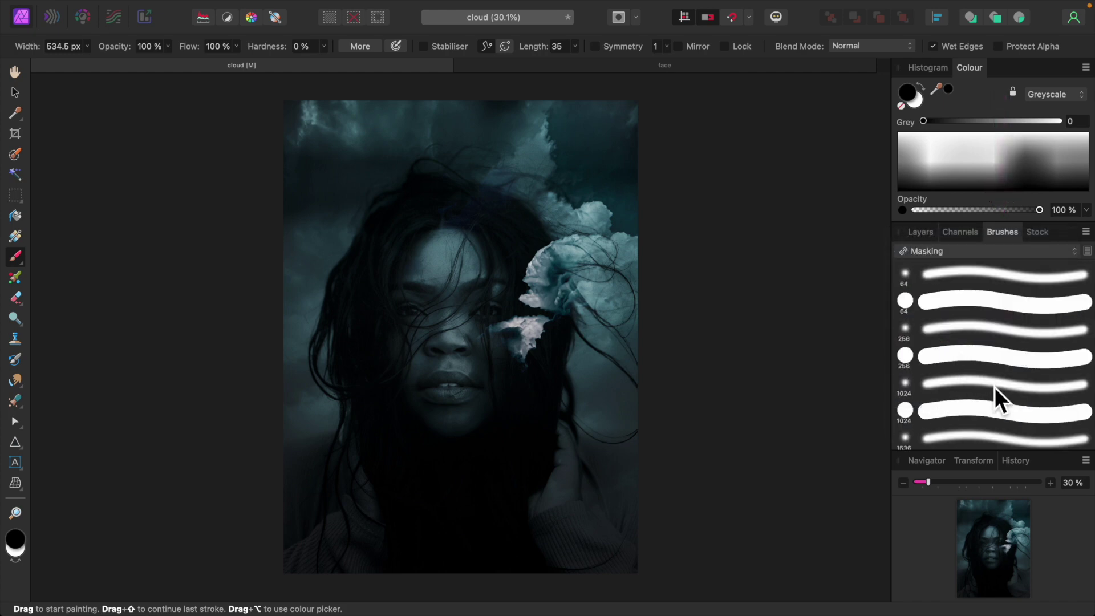
{"action": "left_click", "coordinate": [942, 385]}
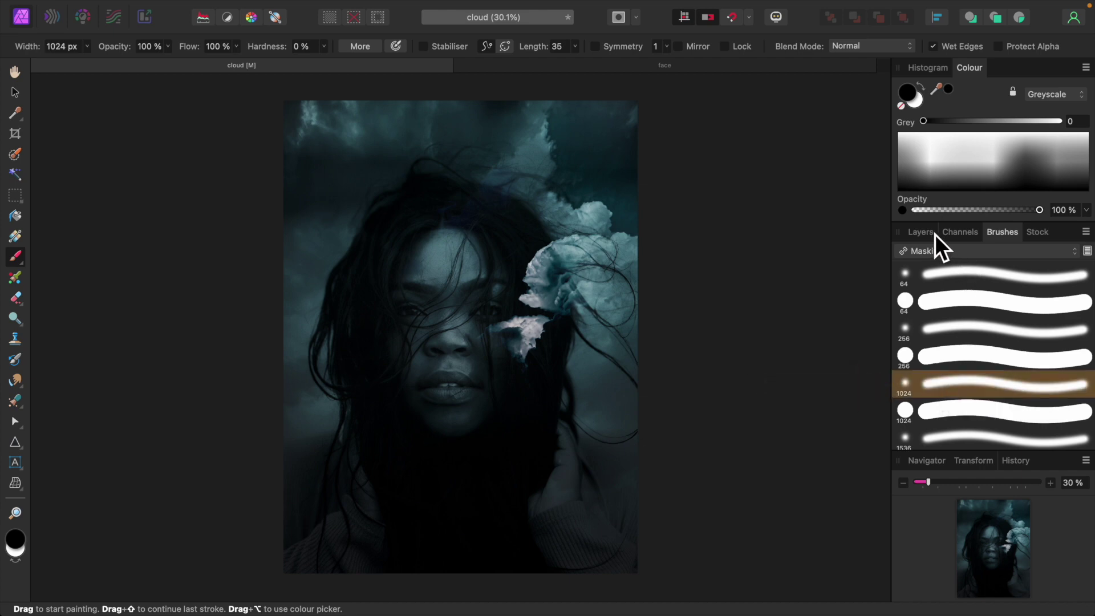
{"action": "left_click", "coordinate": [920, 232]}
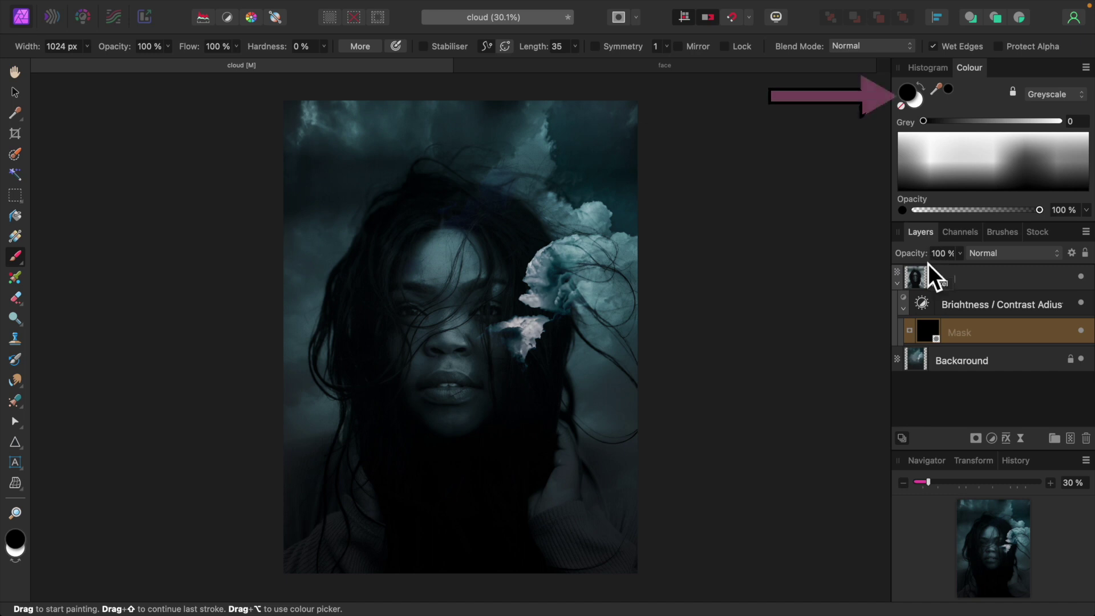
{"action": "left_click", "coordinate": [915, 101]}
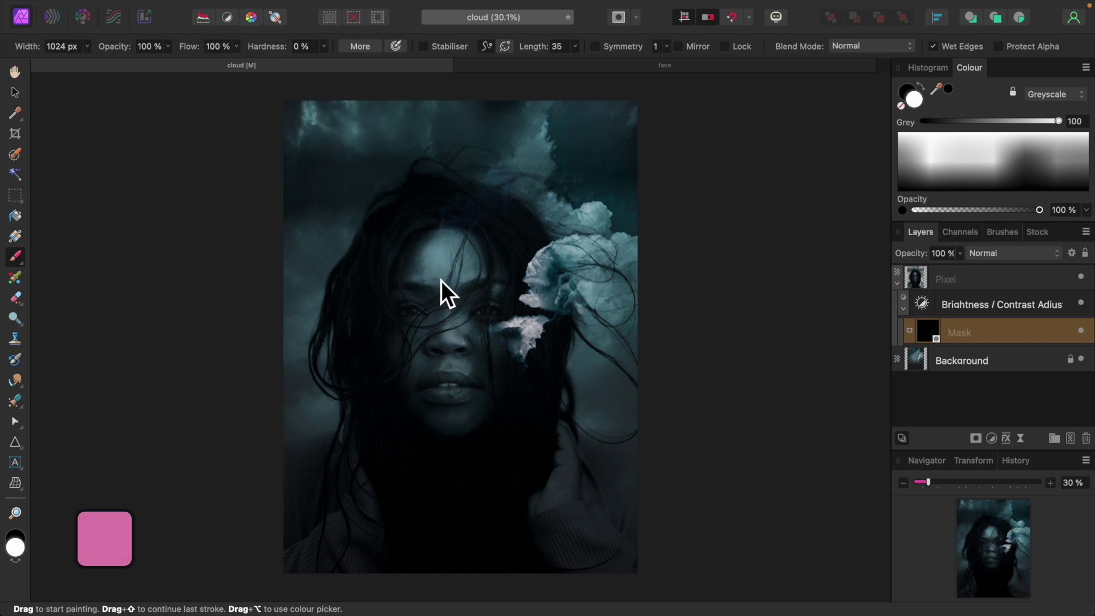
{"action": "key", "text": "bracketleft"}
{"action": "key", "text": "bracketleft"}
{"action": "key", "text": "bracketleft"}
Step: Paint white on the mask over the forehead, face and lips to reveal the brightening
{"action": "mouse_move", "coordinate": [453, 282]}
{"action": "left_mouse_down"}
{"action": "mouse_move", "coordinate": [447, 269]}
{"action": "mouse_move", "coordinate": [476, 264]}
{"action": "mouse_move", "coordinate": [440, 272]}
{"action": "left_mouse_up"}
{"action": "mouse_move", "coordinate": [504, 354]}
{"action": "left_mouse_down"}
{"action": "mouse_move", "coordinate": [435, 320]}
{"action": "mouse_move", "coordinate": [445, 341]}
{"action": "mouse_move", "coordinate": [436, 300]}
{"action": "mouse_move", "coordinate": [464, 437]}
{"action": "mouse_move", "coordinate": [476, 376]}
{"action": "mouse_move", "coordinate": [482, 428]}
{"action": "left_mouse_up"}
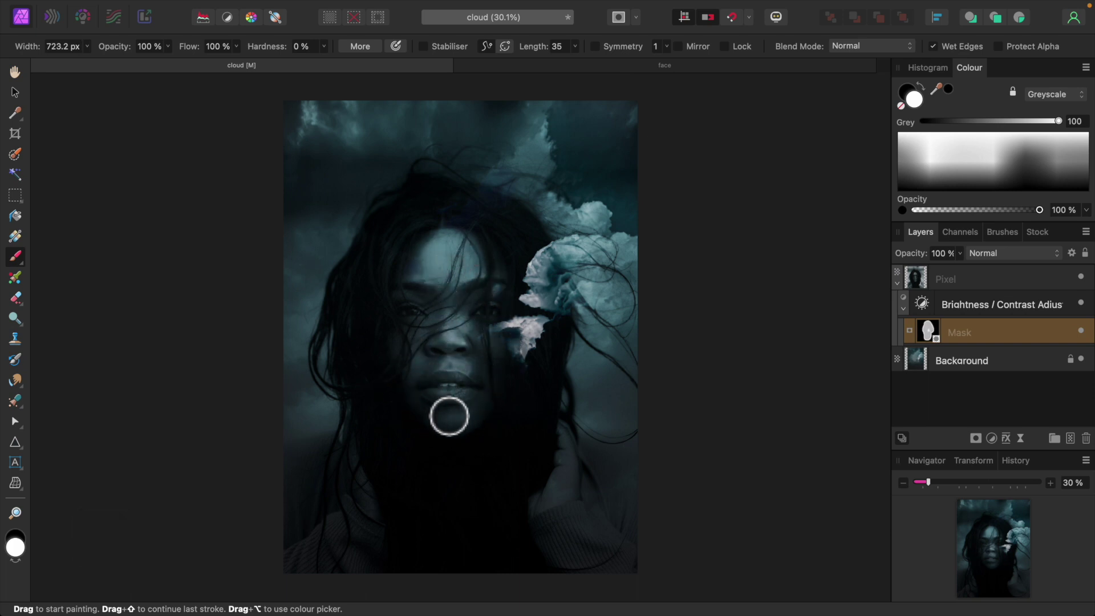
{"action": "mouse_move", "coordinate": [448, 416]}
{"action": "left_mouse_down"}
{"action": "mouse_move", "coordinate": [495, 358]}
{"action": "mouse_move", "coordinate": [498, 294]}
{"action": "mouse_move", "coordinate": [497, 418]}
{"action": "mouse_move", "coordinate": [475, 277]}
{"action": "mouse_move", "coordinate": [438, 326]}
{"action": "mouse_move", "coordinate": [468, 269]}
{"action": "mouse_move", "coordinate": [431, 280]}
{"action": "mouse_move", "coordinate": [451, 446]}
{"action": "mouse_move", "coordinate": [490, 433]}
{"action": "mouse_move", "coordinate": [416, 423]}
{"action": "mouse_move", "coordinate": [505, 406]}
{"action": "mouse_move", "coordinate": [506, 314]}
{"action": "mouse_move", "coordinate": [477, 432]}
{"action": "mouse_move", "coordinate": [461, 303]}
{"action": "mouse_move", "coordinate": [435, 407]}
{"action": "mouse_move", "coordinate": [429, 346]}
{"action": "mouse_move", "coordinate": [460, 270]}
{"action": "mouse_move", "coordinate": [487, 286]}
{"action": "mouse_move", "coordinate": [501, 377]}
{"action": "mouse_move", "coordinate": [486, 281]}
{"action": "mouse_move", "coordinate": [450, 264]}
{"action": "mouse_move", "coordinate": [414, 328]}
{"action": "mouse_move", "coordinate": [447, 446]}
{"action": "mouse_move", "coordinate": [486, 430]}
{"action": "mouse_move", "coordinate": [439, 421]}
{"action": "mouse_move", "coordinate": [488, 386]}
{"action": "mouse_move", "coordinate": [478, 279]}
{"action": "mouse_move", "coordinate": [441, 265]}
{"action": "mouse_move", "coordinate": [413, 354]}
{"action": "mouse_move", "coordinate": [455, 424]}
{"action": "mouse_move", "coordinate": [509, 367]}
{"action": "mouse_move", "coordinate": [491, 278]}
{"action": "mouse_move", "coordinate": [489, 379]}
{"action": "mouse_move", "coordinate": [487, 339]}
{"action": "left_mouse_up"}
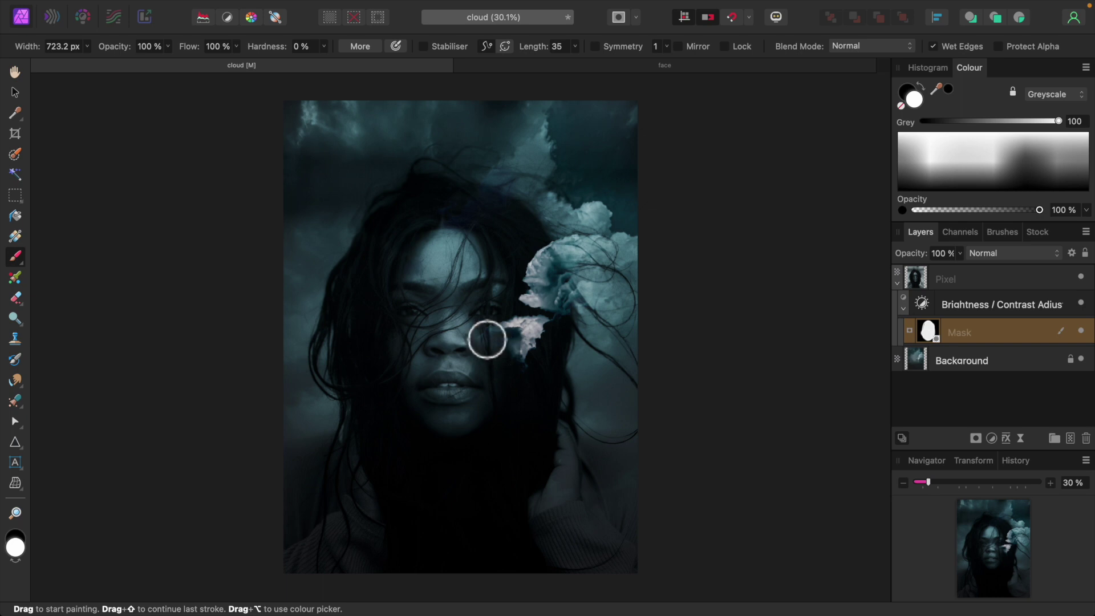
Step: Raise the Brightness/Contrast adjustment's brightness from 18% to 29%, then collapse the layer
{"action": "double_click", "coordinate": [929, 306]}
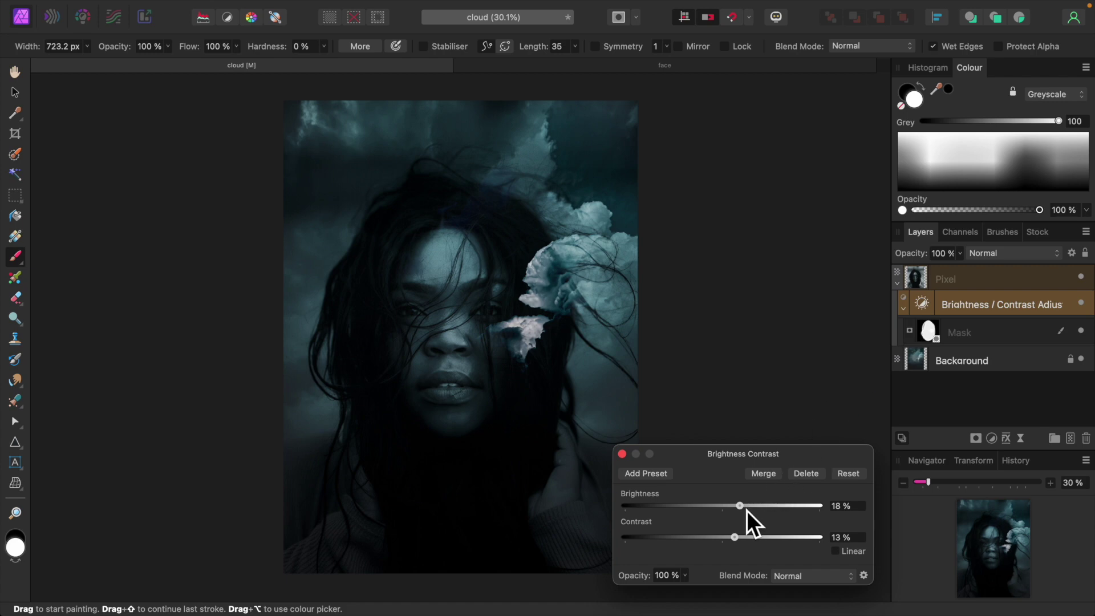
{"action": "left_click_drag", "start_coordinate": [746, 510], "coordinate": [758, 512]}
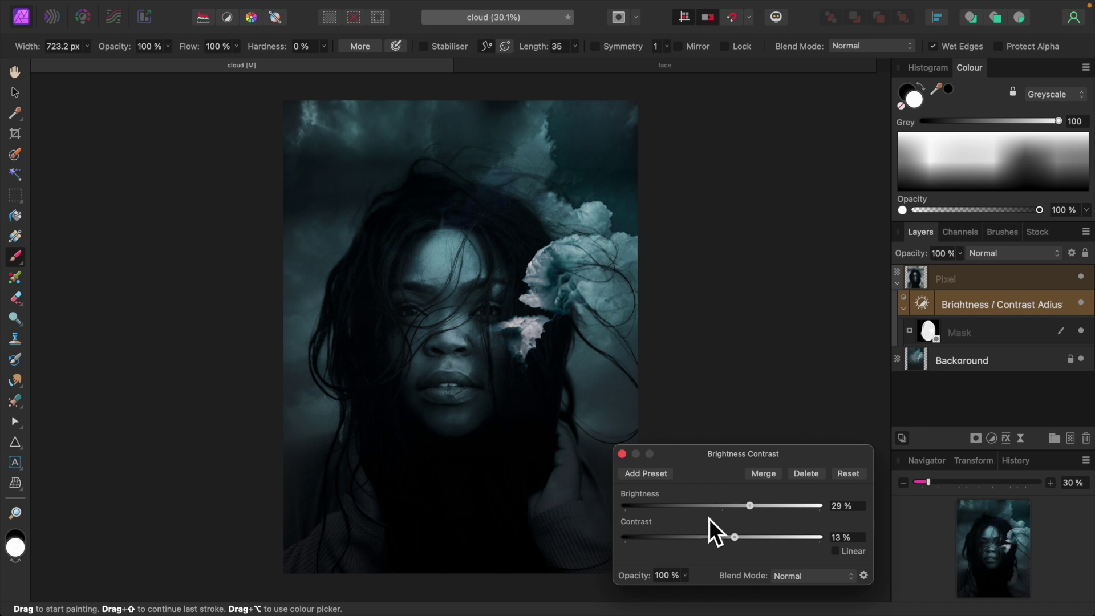
{"action": "left_click", "coordinate": [623, 454]}
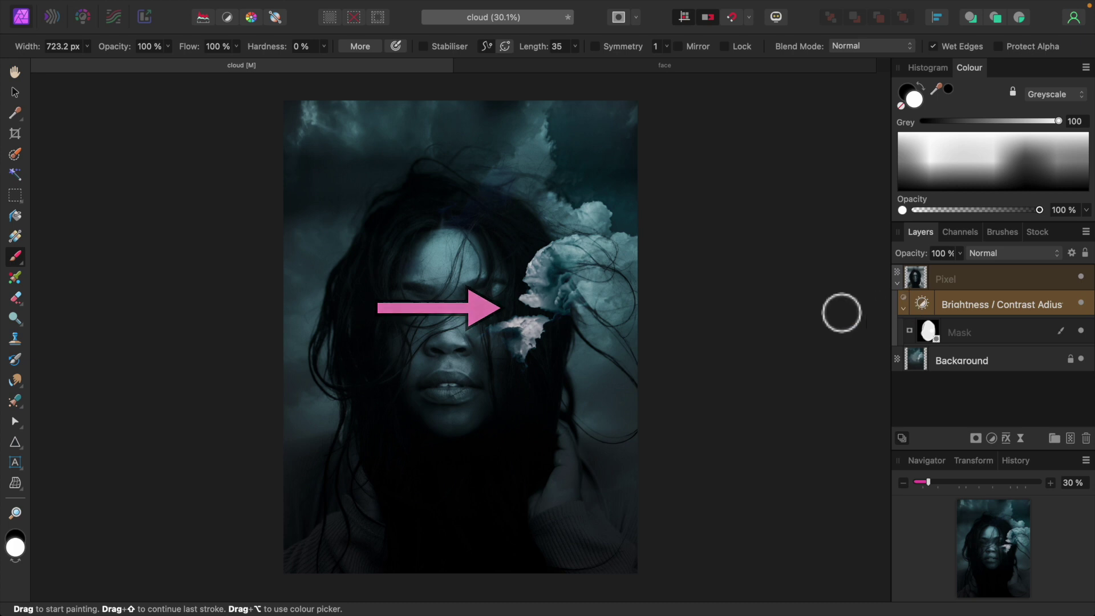
{"action": "left_click", "coordinate": [899, 285]}
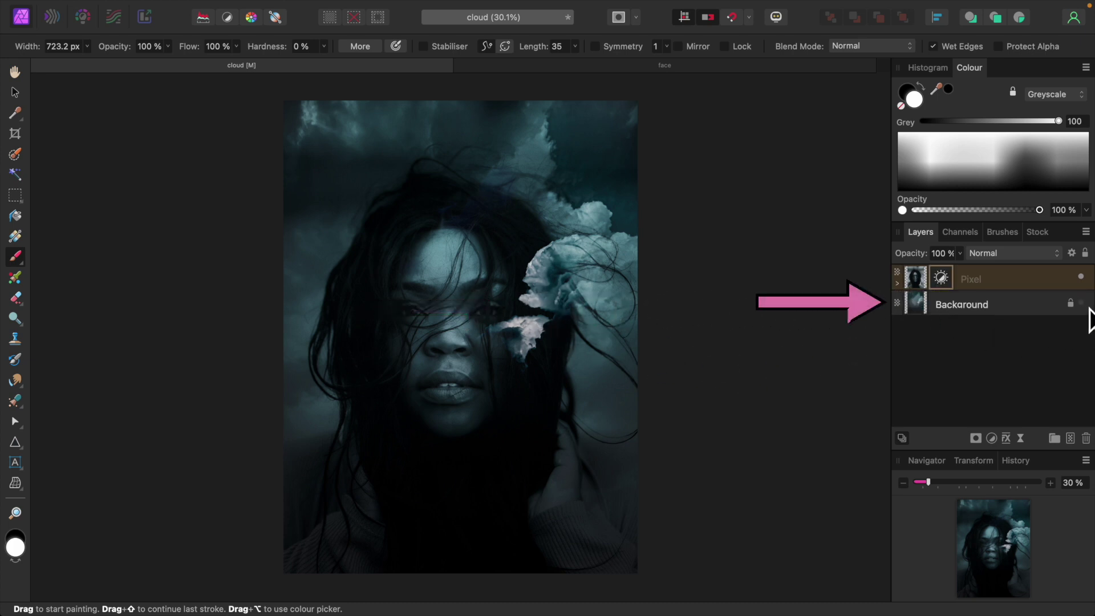
{"action": "left_click", "coordinate": [1083, 304]}
{"action": "left_click", "coordinate": [1083, 303]}
{"action": "left_click", "coordinate": [1083, 304]}
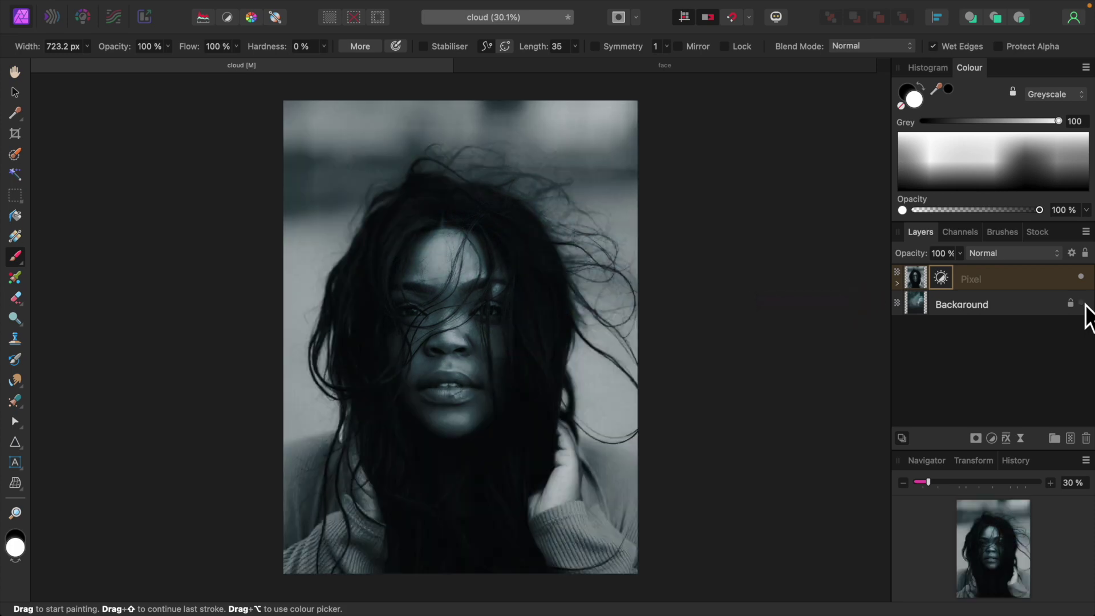
{"action": "left_click", "coordinate": [1082, 304]}
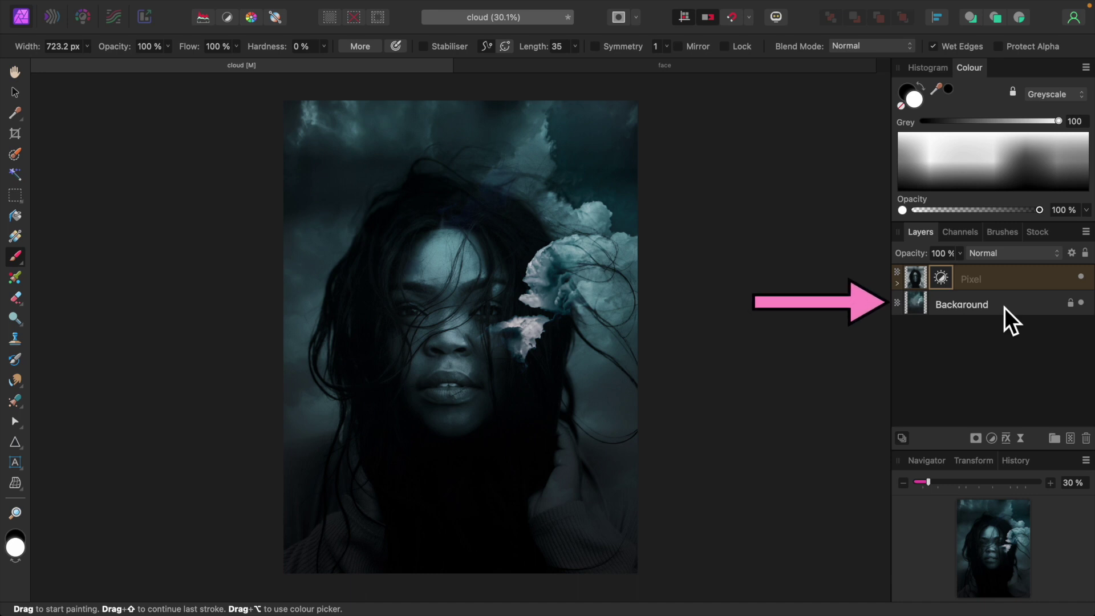
Step: Add a white Mask to the cloud Background layer, expand it, and make black the painting colour
{"action": "left_click", "coordinate": [916, 310]}
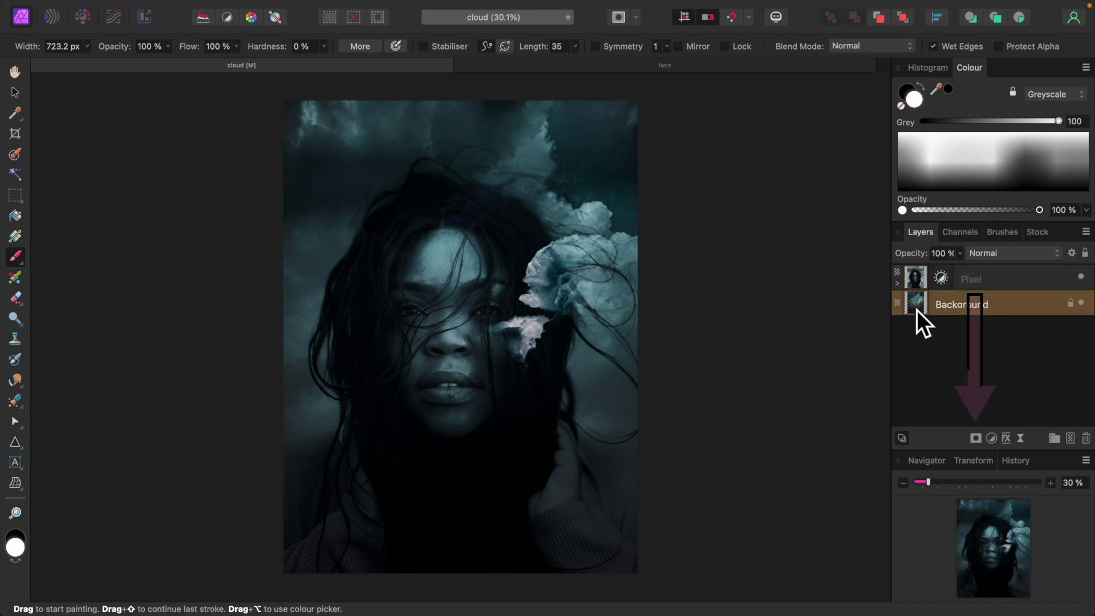
{"action": "left_click", "coordinate": [976, 440]}
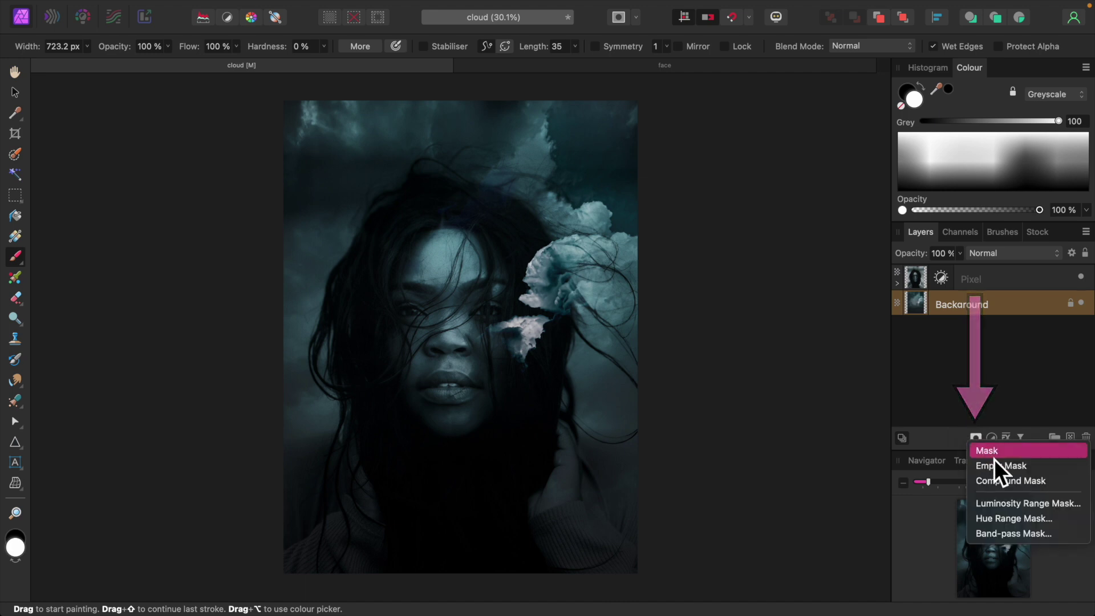
{"action": "left_click", "coordinate": [990, 455]}
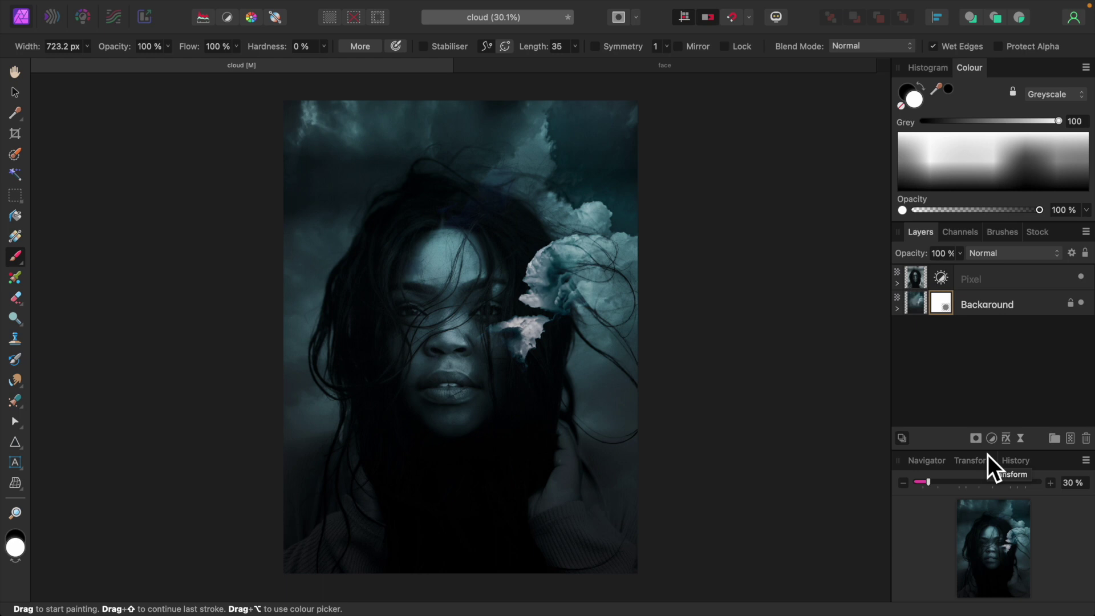
{"action": "left_click", "coordinate": [898, 309]}
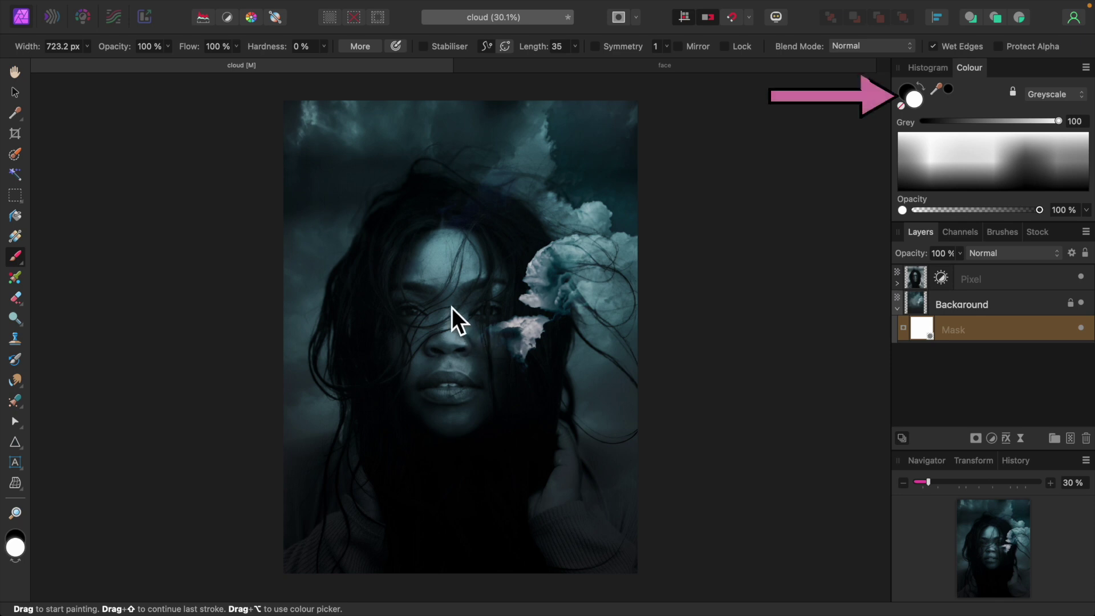
{"action": "left_click", "coordinate": [910, 94]}
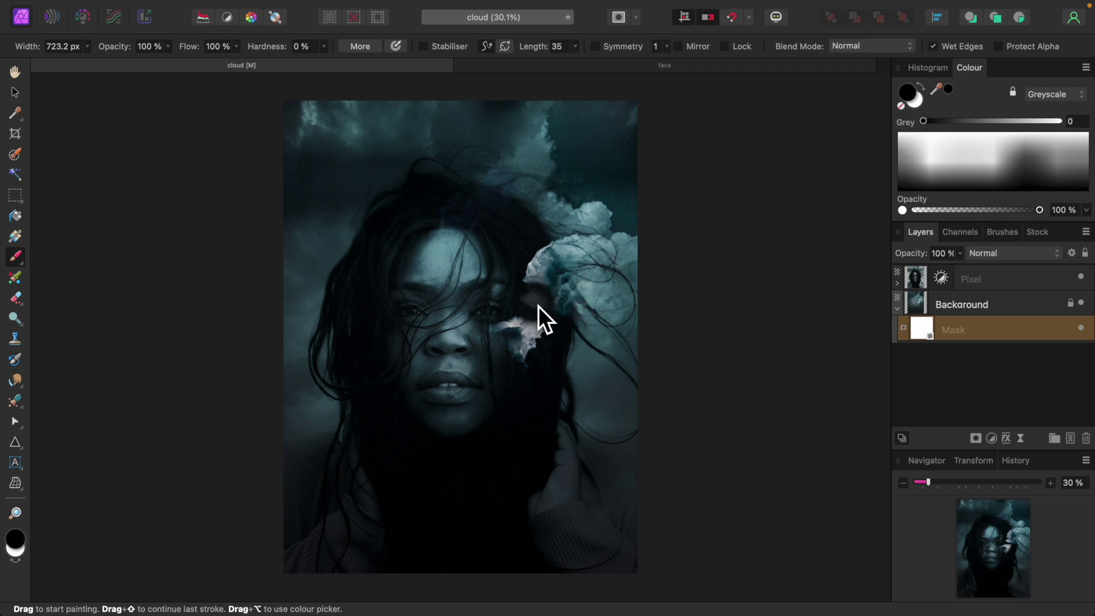
Step: Paint black over the pale cloud patches beside the eye and across the face
{"action": "key", "text": "bracketleft"}
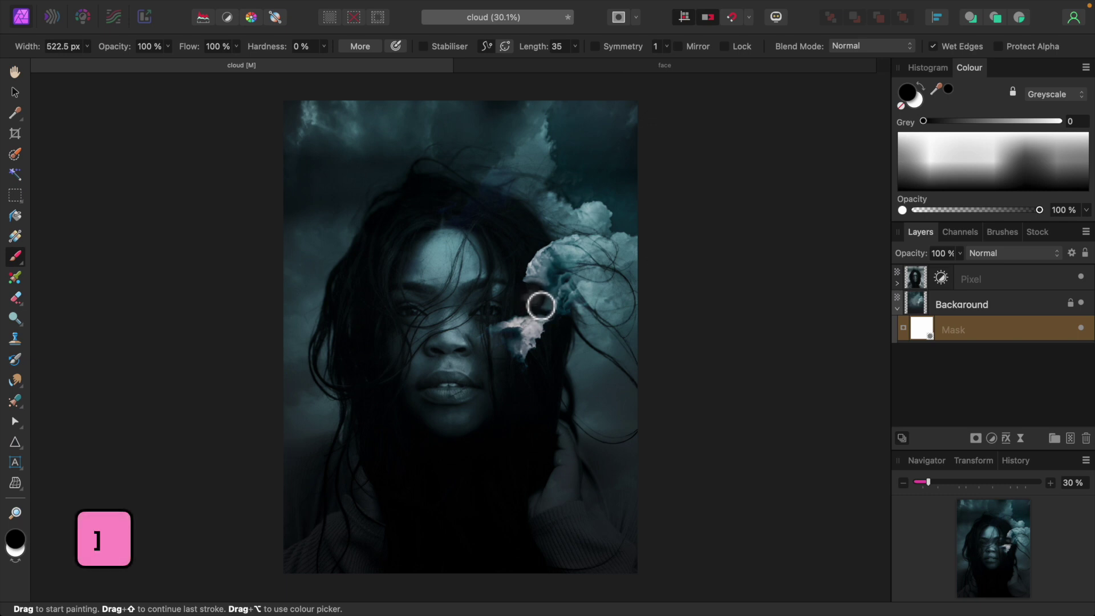
{"action": "key", "text": "bracketright"}
{"action": "key", "text": "bracketright"}
{"action": "left_click_drag", "start_coordinate": [543, 308], "coordinate": [532, 297]}
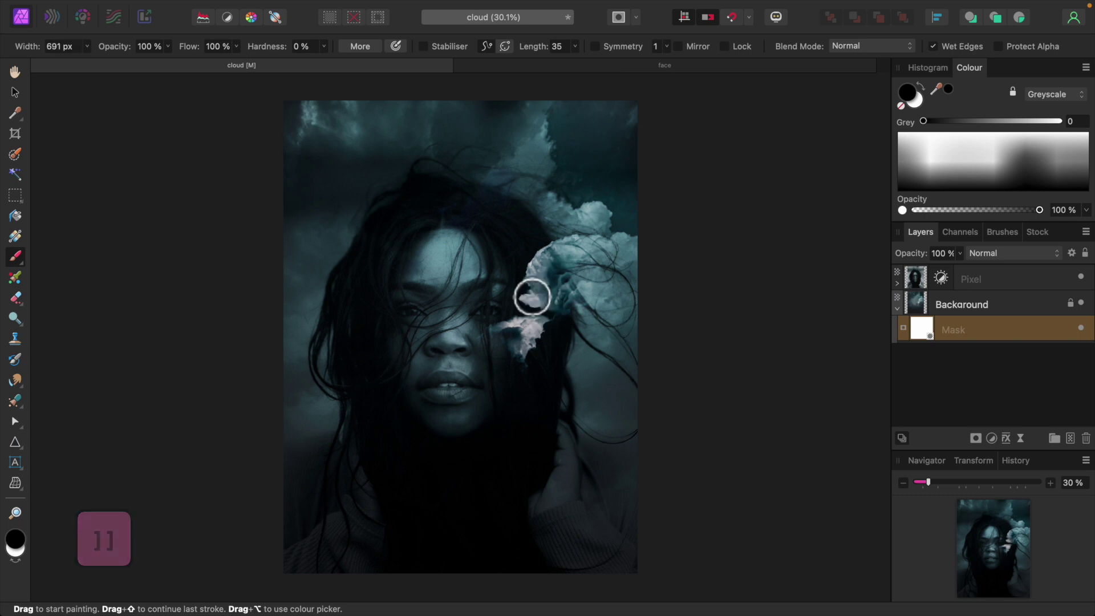
{"action": "mouse_move", "coordinate": [531, 297]}
{"action": "left_mouse_down"}
{"action": "mouse_move", "coordinate": [537, 269]}
{"action": "mouse_move", "coordinate": [521, 364]}
{"action": "mouse_move", "coordinate": [542, 367]}
{"action": "mouse_move", "coordinate": [550, 254]}
{"action": "mouse_move", "coordinate": [552, 325]}
{"action": "mouse_move", "coordinate": [536, 369]}
{"action": "mouse_move", "coordinate": [562, 293]}
{"action": "mouse_move", "coordinate": [576, 303]}
{"action": "mouse_move", "coordinate": [545, 272]}
{"action": "mouse_move", "coordinate": [545, 342]}
{"action": "mouse_move", "coordinate": [528, 274]}
{"action": "mouse_move", "coordinate": [532, 421]}
{"action": "mouse_move", "coordinate": [542, 408]}
{"action": "mouse_move", "coordinate": [526, 257]}
{"action": "left_mouse_up"}
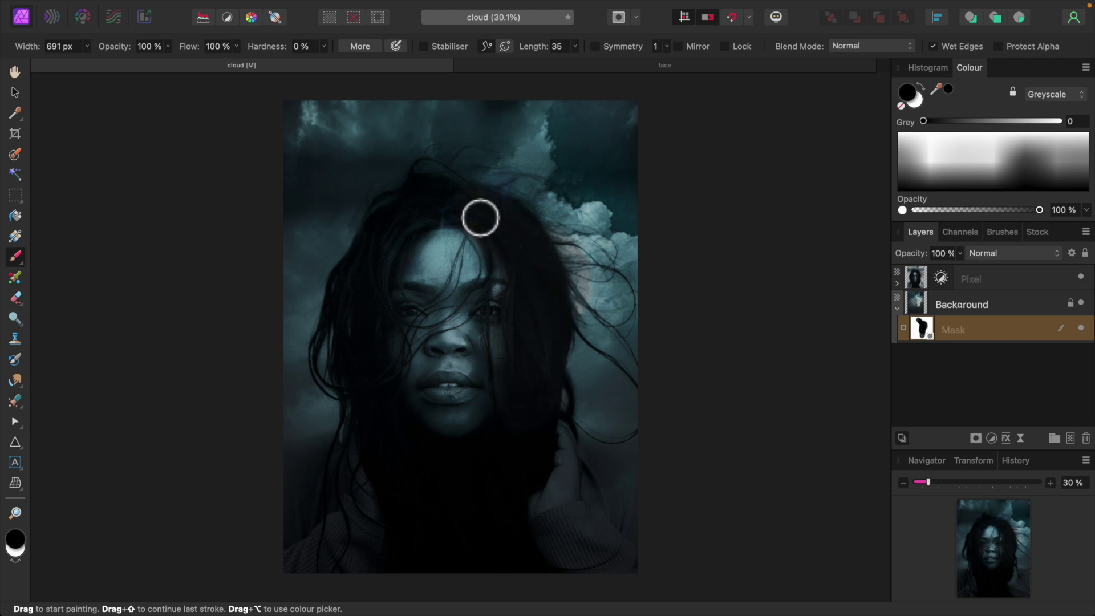
Step: Restore clouds right of the face in white, black out forehead and cheek, and nest the mask in Background
{"action": "left_click", "coordinate": [917, 104]}
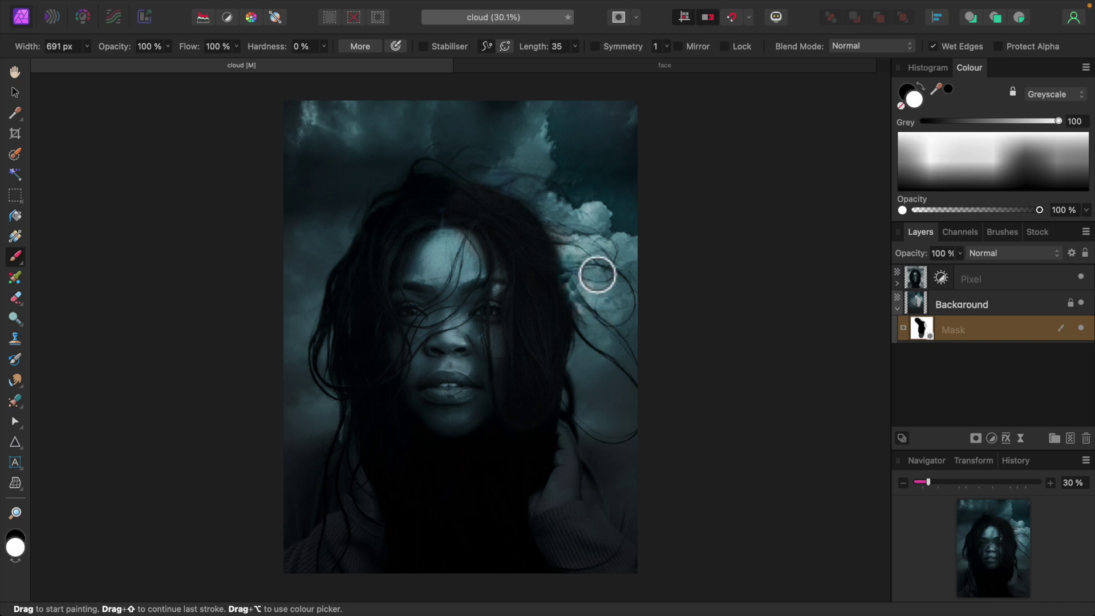
{"action": "mouse_move", "coordinate": [596, 274]}
{"action": "left_mouse_down"}
{"action": "mouse_move", "coordinate": [571, 222]}
{"action": "mouse_move", "coordinate": [608, 303]}
{"action": "left_mouse_up"}
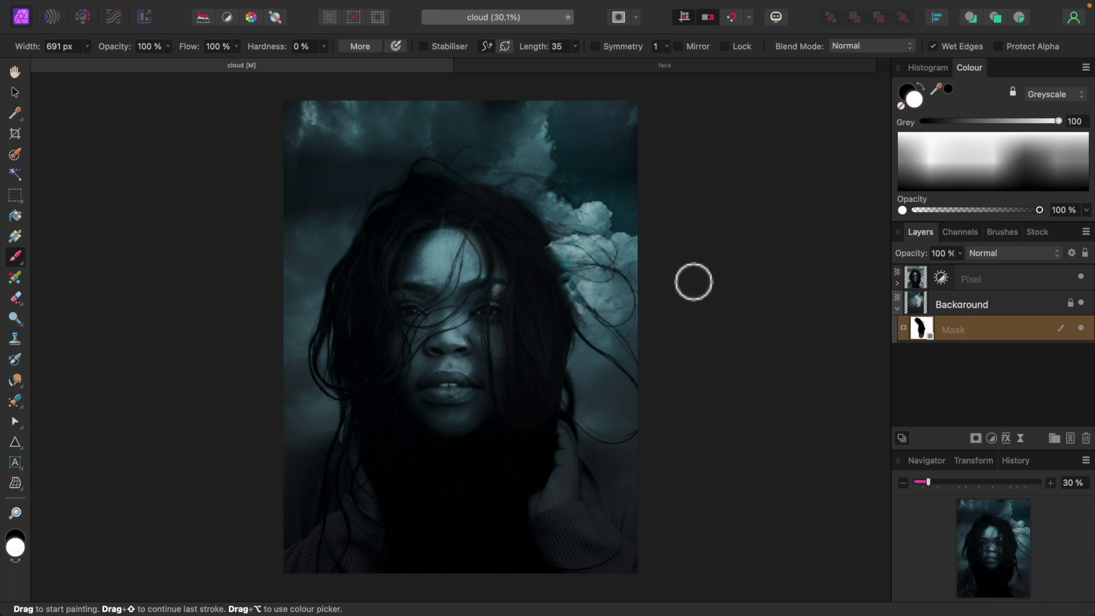
{"action": "left_click", "coordinate": [908, 96]}
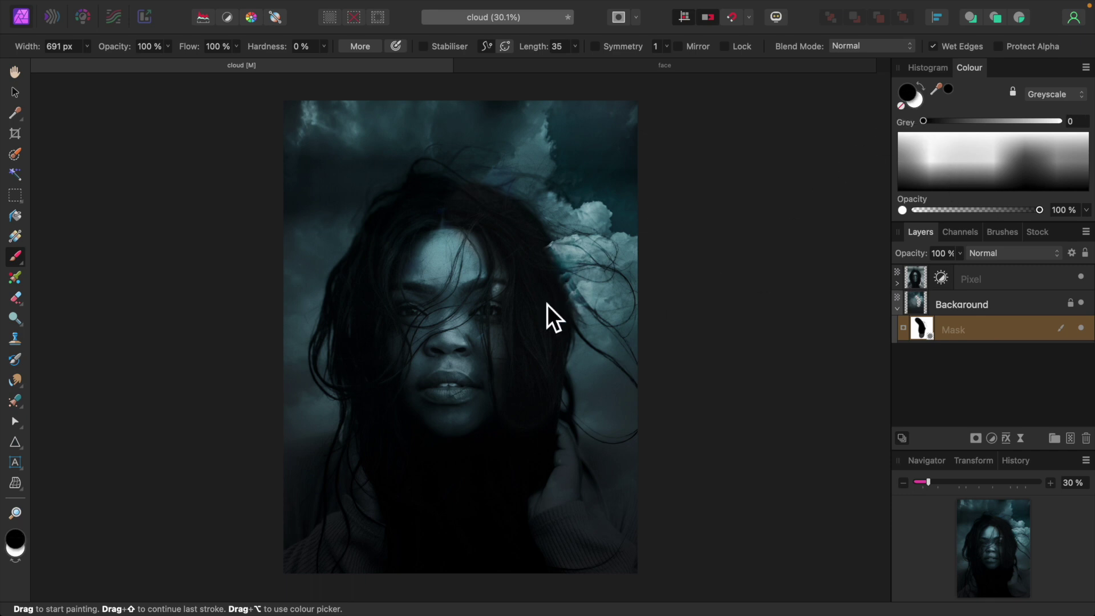
{"action": "mouse_move", "coordinate": [471, 227]}
{"action": "left_mouse_down"}
{"action": "mouse_move", "coordinate": [398, 245]}
{"action": "mouse_move", "coordinate": [374, 320]}
{"action": "mouse_move", "coordinate": [391, 316]}
{"action": "mouse_move", "coordinate": [398, 450]}
{"action": "mouse_move", "coordinate": [405, 301]}
{"action": "mouse_move", "coordinate": [384, 382]}
{"action": "mouse_move", "coordinate": [425, 229]}
{"action": "mouse_move", "coordinate": [530, 262]}
{"action": "mouse_move", "coordinate": [552, 334]}
{"action": "mouse_move", "coordinate": [547, 418]}
{"action": "mouse_move", "coordinate": [513, 269]}
{"action": "mouse_move", "coordinate": [535, 259]}
{"action": "mouse_move", "coordinate": [518, 241]}
{"action": "mouse_move", "coordinate": [525, 265]}
{"action": "left_mouse_up"}
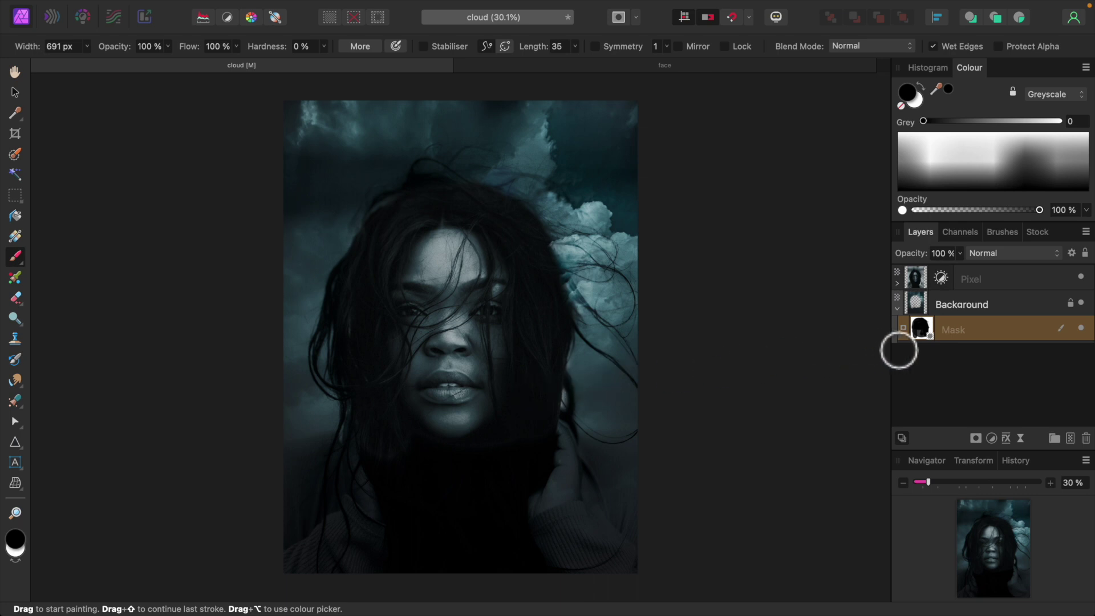
{"action": "left_click_drag", "start_coordinate": [905, 328], "coordinate": [903, 315]}
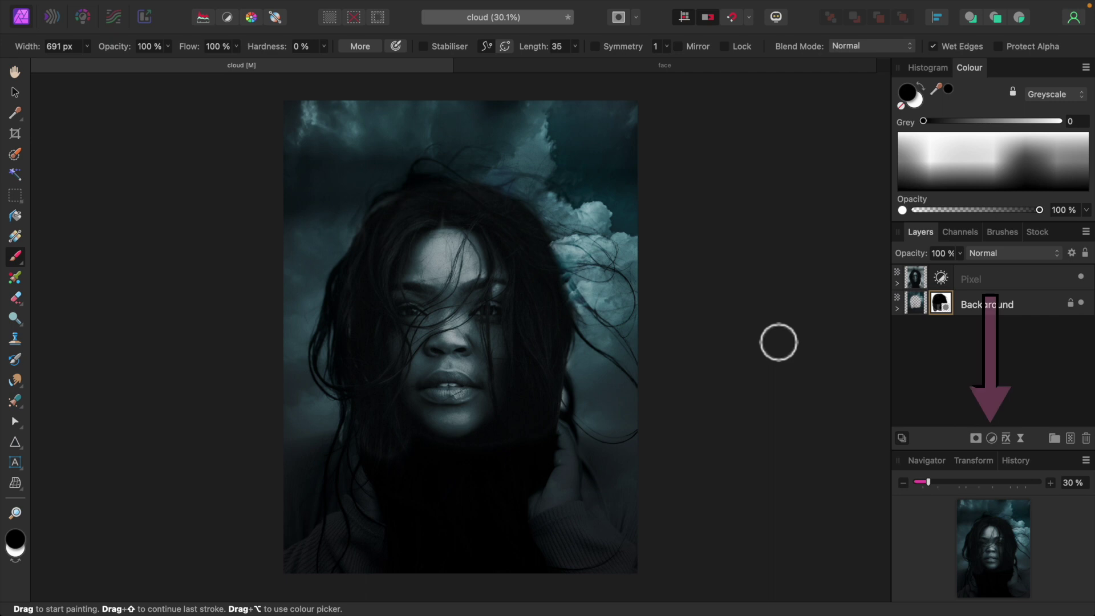
Step: Add a Curves adjustment at the top of the stack and lift the midtones to brighten the image
{"action": "left_click", "coordinate": [995, 443]}
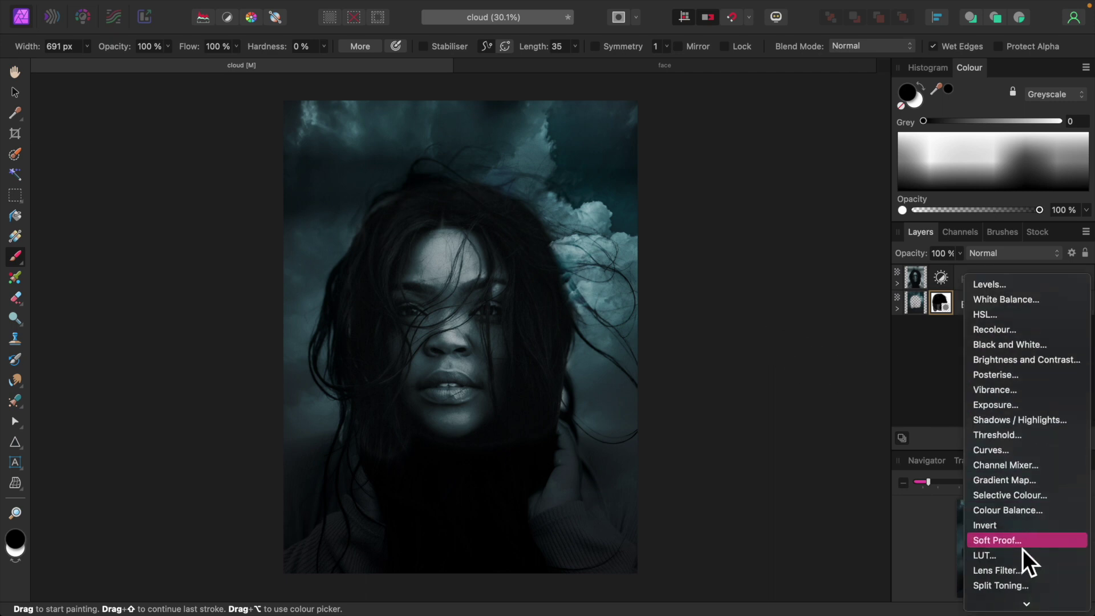
{"action": "left_click", "coordinate": [1000, 455]}
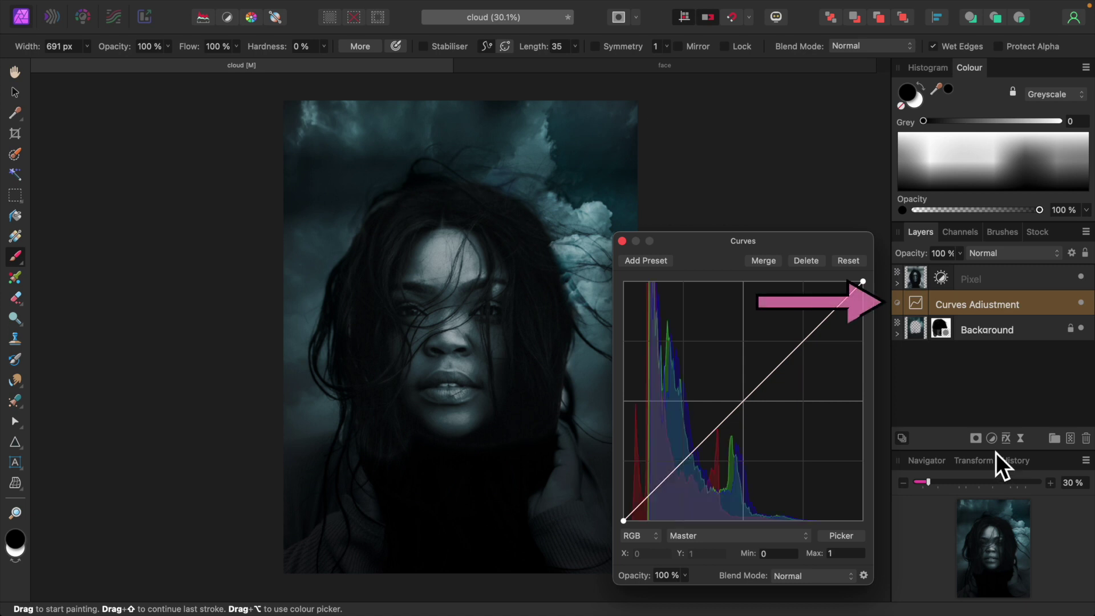
{"action": "left_click_drag", "start_coordinate": [927, 303], "coordinate": [911, 265]}
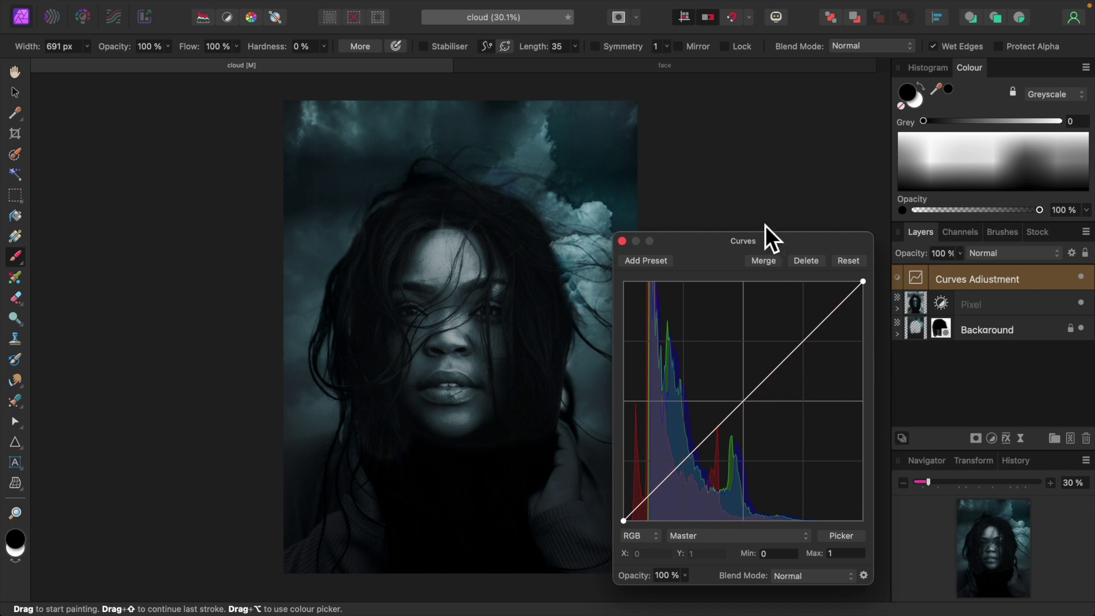
{"action": "left_click_drag", "start_coordinate": [756, 240], "coordinate": [803, 217]}
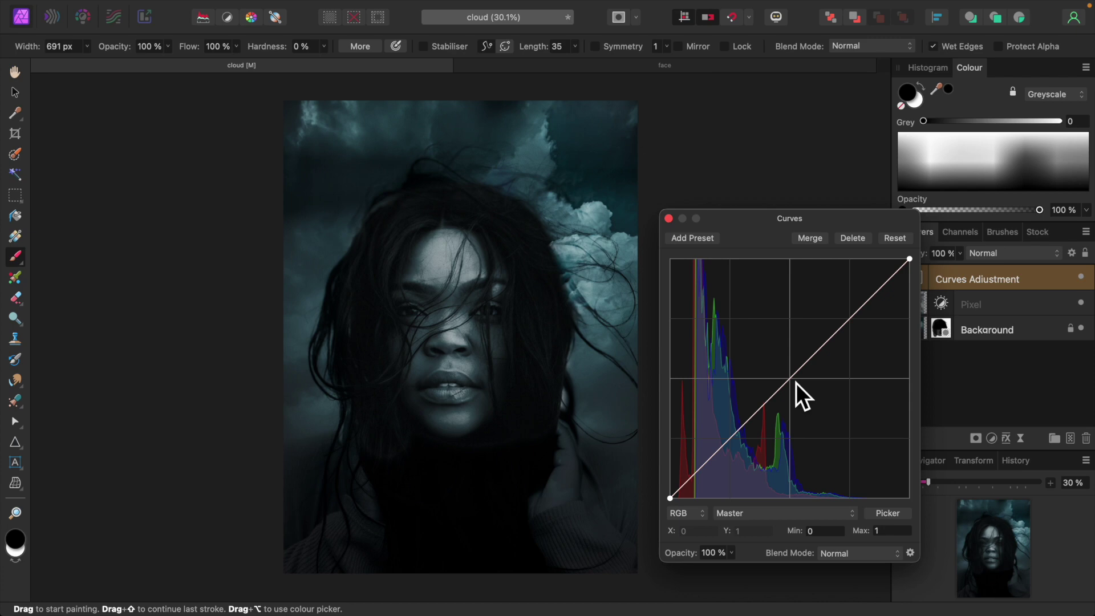
{"action": "left_click_drag", "start_coordinate": [795, 384], "coordinate": [793, 367]}
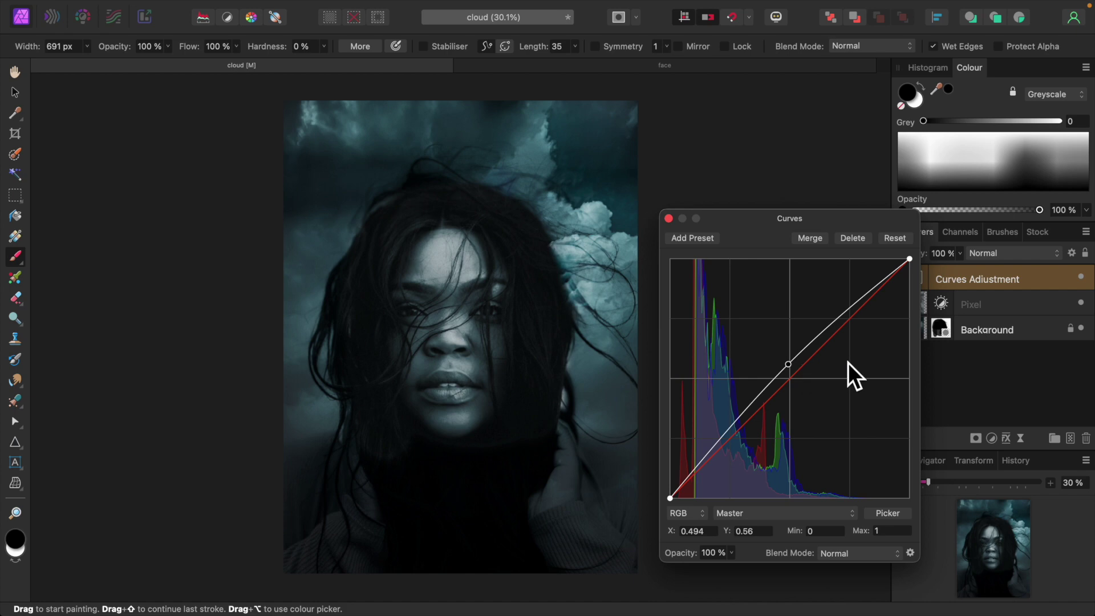
{"action": "left_click", "coordinate": [668, 219]}
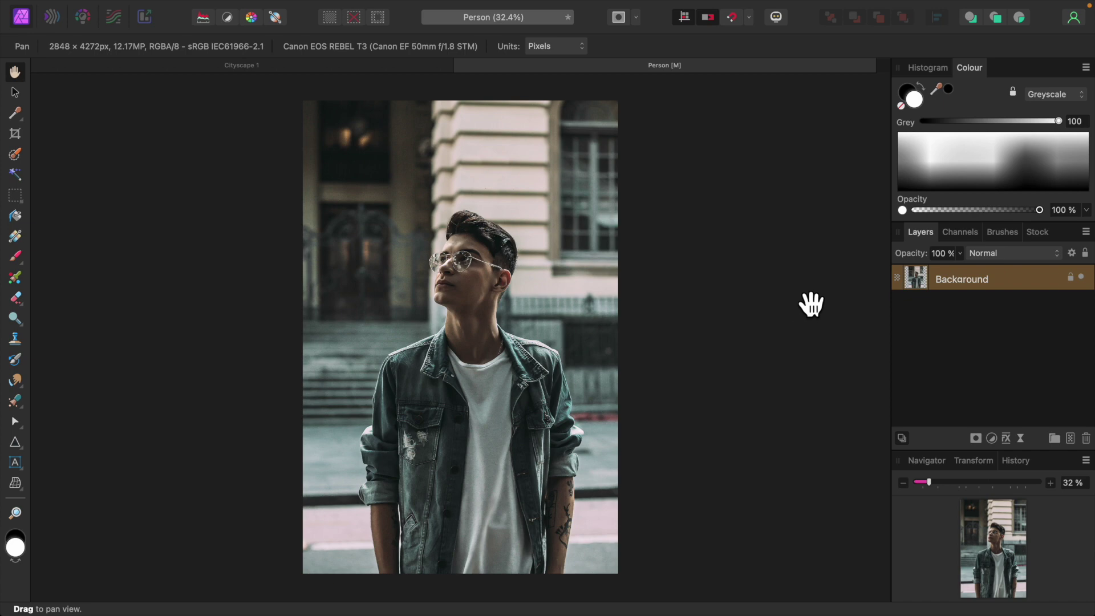
Step: Choose the Selection Brush Tool for the Person photo
{"action": "left_click", "coordinate": [19, 155]}
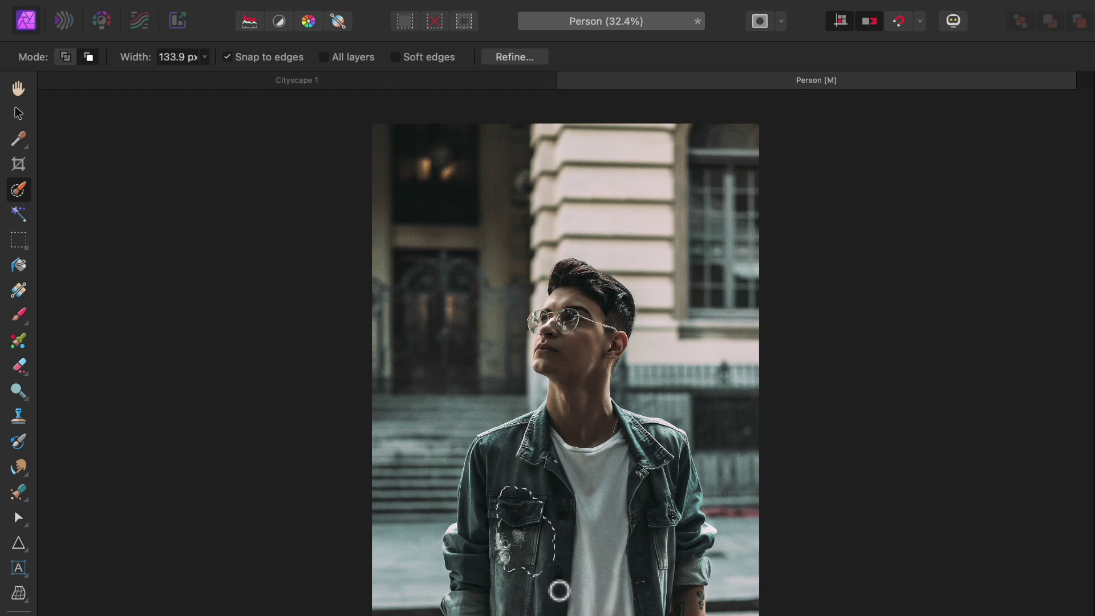
Step: Paint a selection over the man's hair, face, neck, jacket's left side and T-shirt
{"action": "key", "text": "bracketleft"}
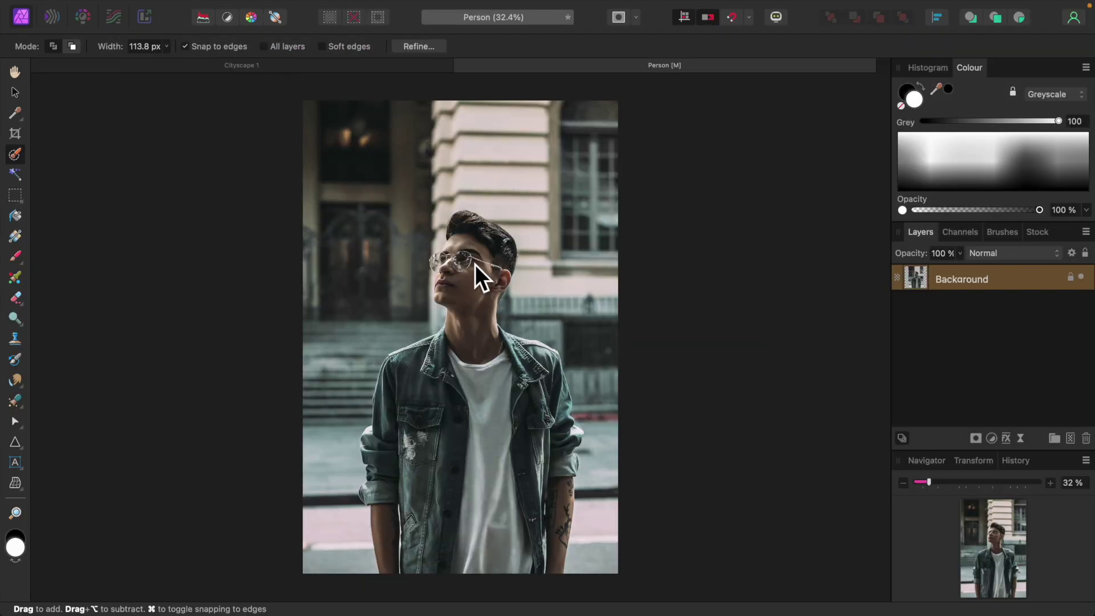
{"action": "key", "text": "bracketright"}
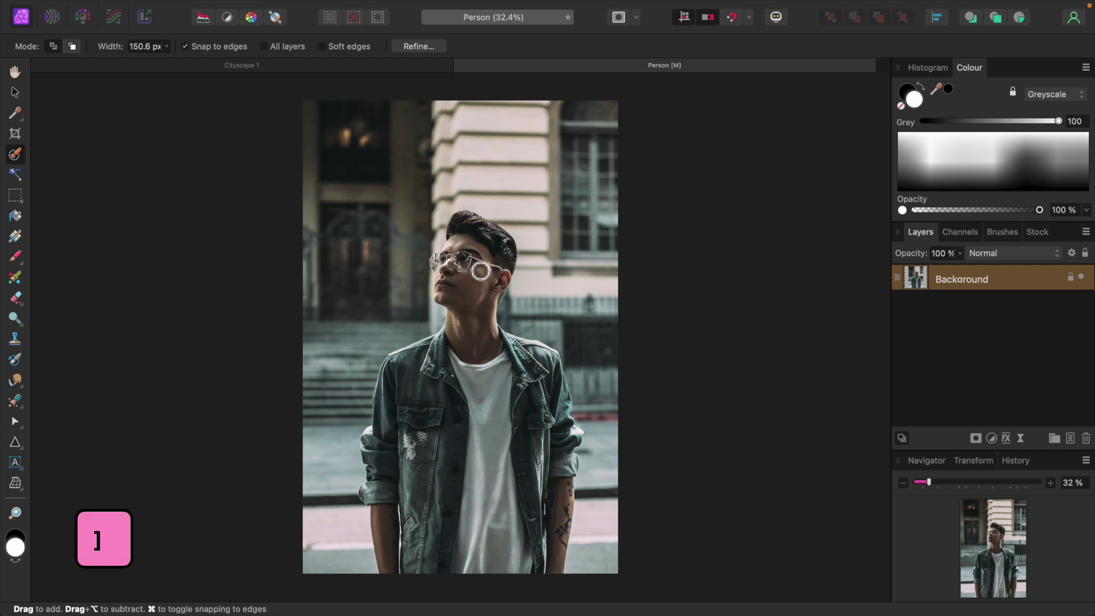
{"action": "mouse_move", "coordinate": [476, 235]}
{"action": "left_mouse_down"}
{"action": "mouse_move", "coordinate": [464, 298]}
{"action": "mouse_move", "coordinate": [478, 318]}
{"action": "left_mouse_up"}
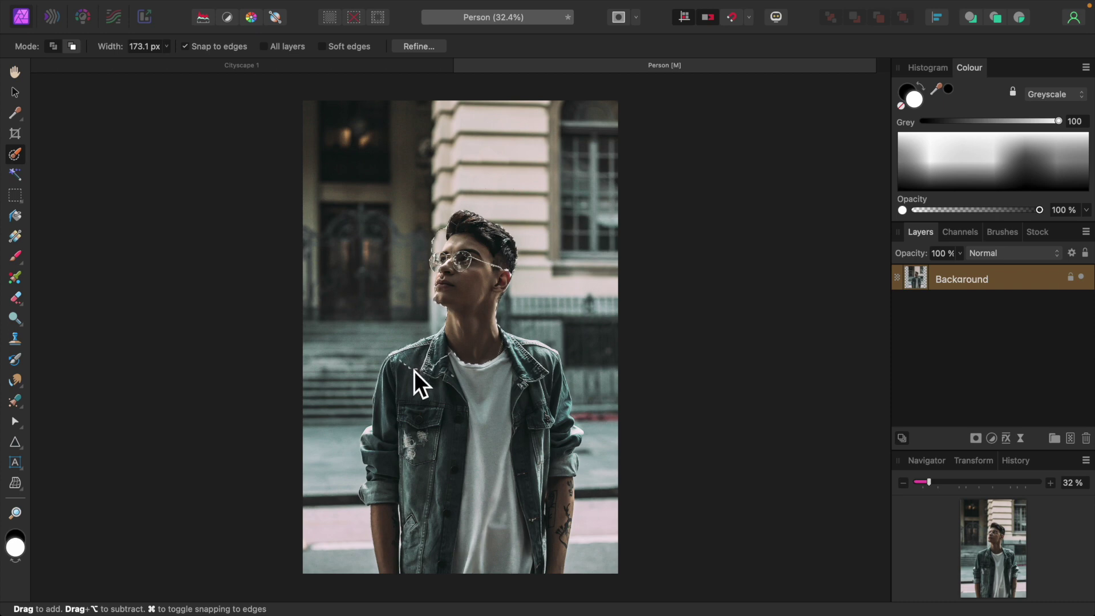
{"action": "key", "text": "bracketleft"}
{"action": "left_click_drag", "start_coordinate": [401, 380], "coordinate": [385, 477]}
{"action": "mouse_move", "coordinate": [435, 375]}
{"action": "left_mouse_down"}
{"action": "mouse_move", "coordinate": [466, 534]}
{"action": "mouse_move", "coordinate": [486, 366]}
{"action": "mouse_move", "coordinate": [485, 567]}
{"action": "mouse_move", "coordinate": [462, 382]}
{"action": "mouse_move", "coordinate": [496, 516]}
{"action": "mouse_move", "coordinate": [523, 353]}
{"action": "mouse_move", "coordinate": [548, 358]}
{"action": "mouse_move", "coordinate": [567, 399]}
{"action": "mouse_move", "coordinate": [560, 384]}
{"action": "mouse_move", "coordinate": [564, 503]}
{"action": "mouse_move", "coordinate": [553, 484]}
{"action": "mouse_move", "coordinate": [526, 589]}
{"action": "mouse_move", "coordinate": [466, 384]}
{"action": "left_mouse_up"}
{"action": "key", "text": "bracketright"}
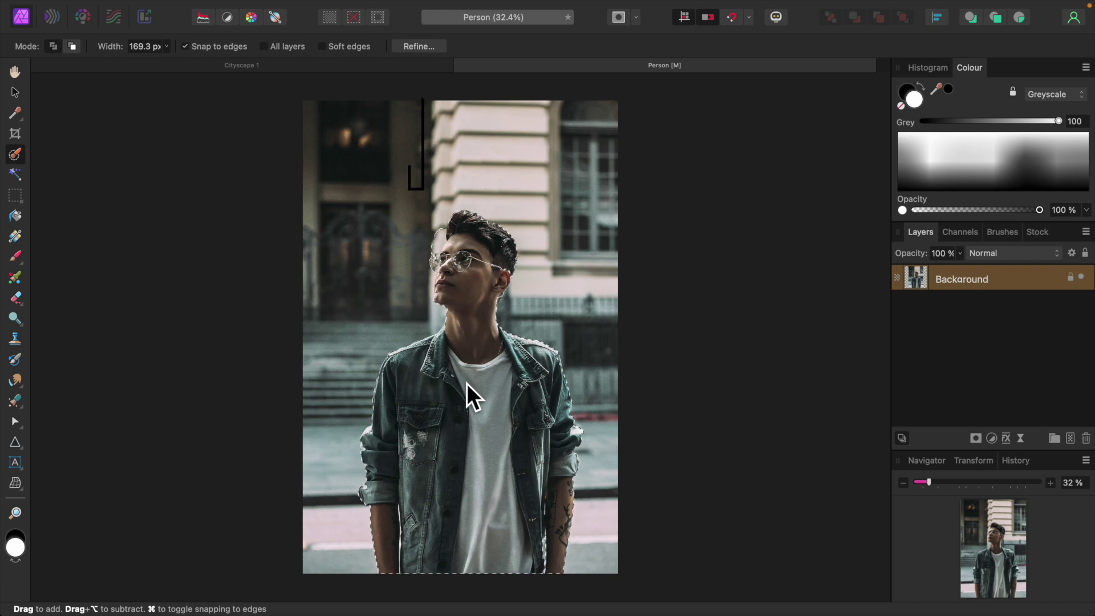
{"action": "left_click", "coordinate": [418, 47]}
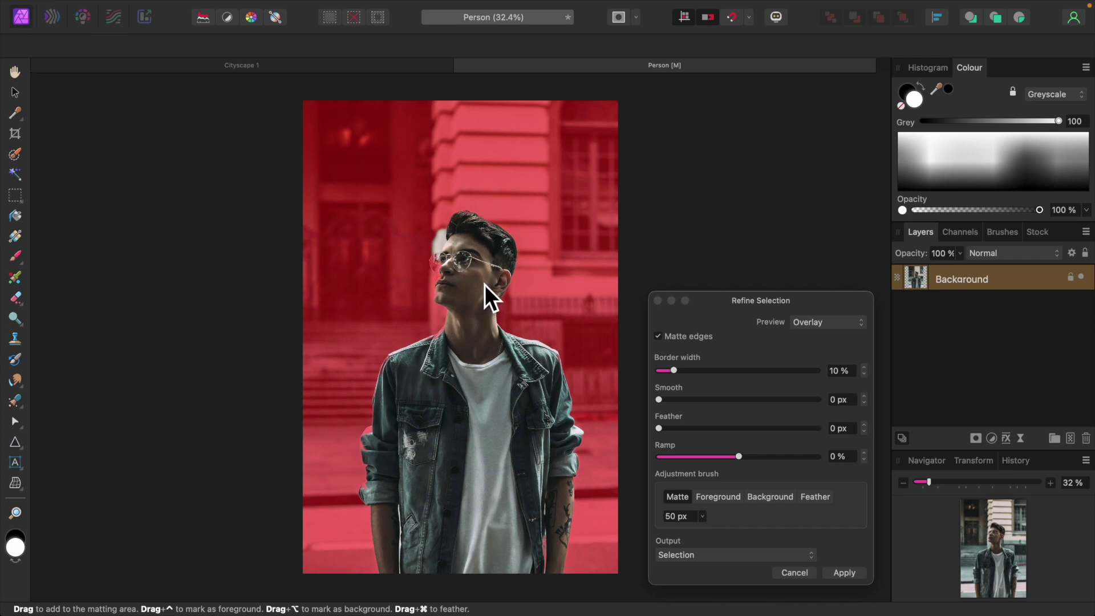
Step: Zoom to 200% and scroll up to the man's hairline and forehead in Refine Selection
{"action": "key", "text": "super+plus"}
{"action": "key", "text": "super+plus"}
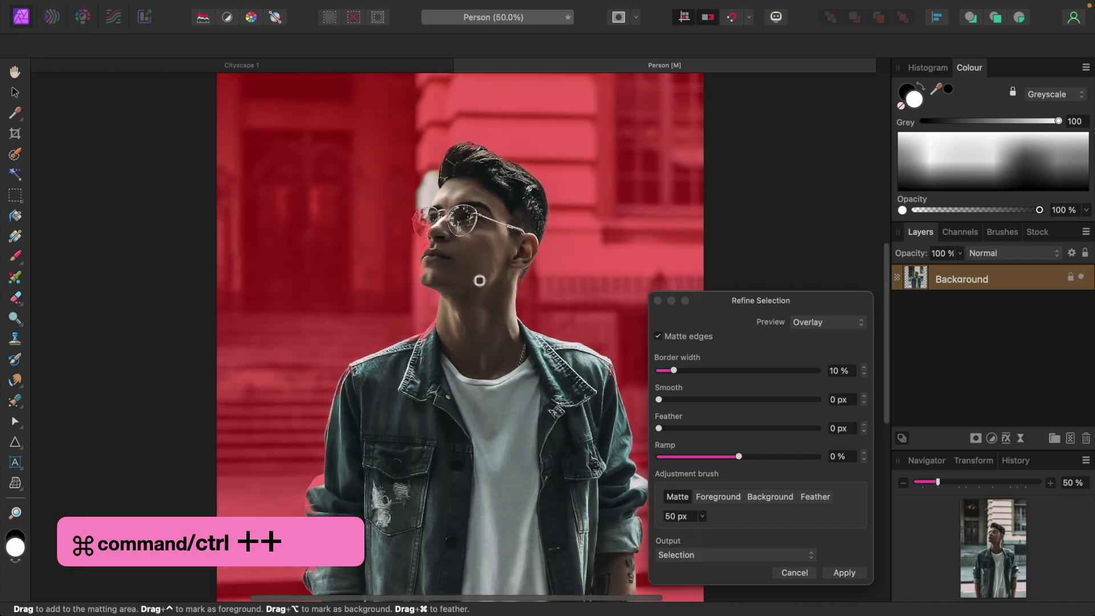
{"action": "key", "text": "super+plus"}
{"action": "key", "text": "super+plus"}
{"action": "key", "text": "super+plus"}
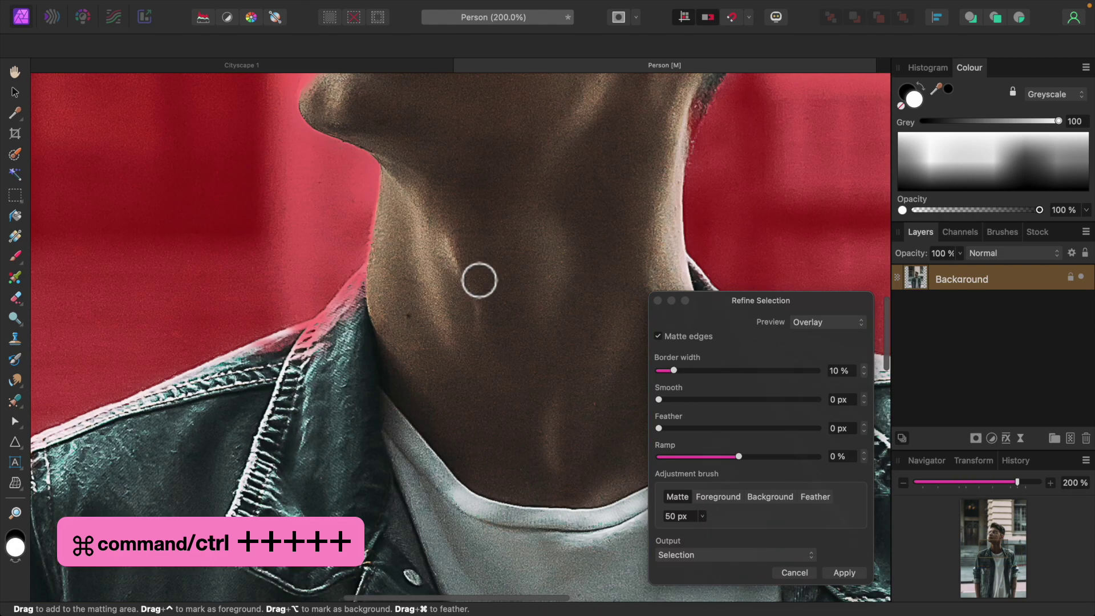
{"action": "scroll", "coordinate": [478, 280], "scroll_direction": "up", "scroll_amount": 15}
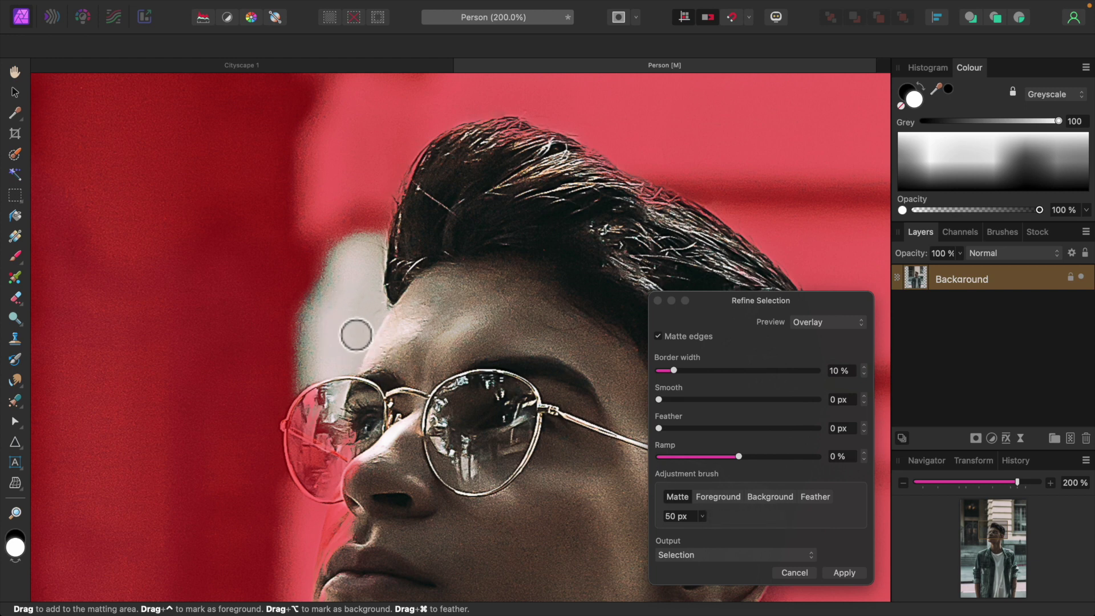
Step: Mark the white patch left of the hair as background and keep the temple as foreground
{"action": "left_click", "coordinate": [764, 499]}
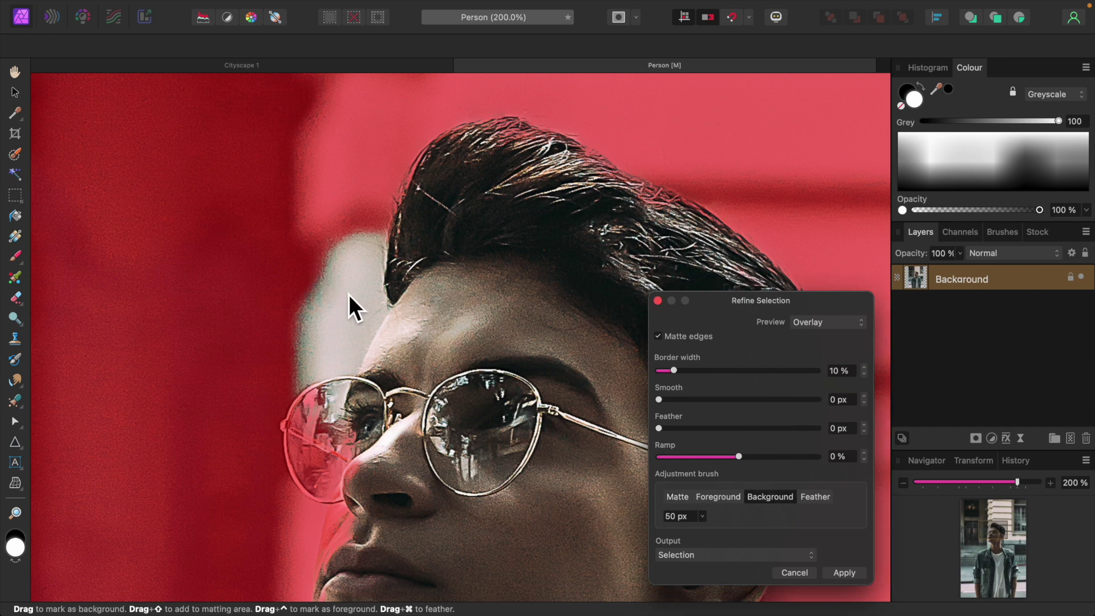
{"action": "key", "text": "bracketleft"}
{"action": "mouse_move", "coordinate": [351, 293]}
{"action": "left_mouse_down"}
{"action": "mouse_move", "coordinate": [367, 245]}
{"action": "mouse_move", "coordinate": [377, 321]}
{"action": "mouse_move", "coordinate": [338, 370]}
{"action": "mouse_move", "coordinate": [315, 355]}
{"action": "mouse_move", "coordinate": [329, 300]}
{"action": "mouse_move", "coordinate": [333, 332]}
{"action": "mouse_move", "coordinate": [347, 333]}
{"action": "mouse_move", "coordinate": [337, 357]}
{"action": "mouse_move", "coordinate": [293, 387]}
{"action": "mouse_move", "coordinate": [270, 367]}
{"action": "left_mouse_up"}
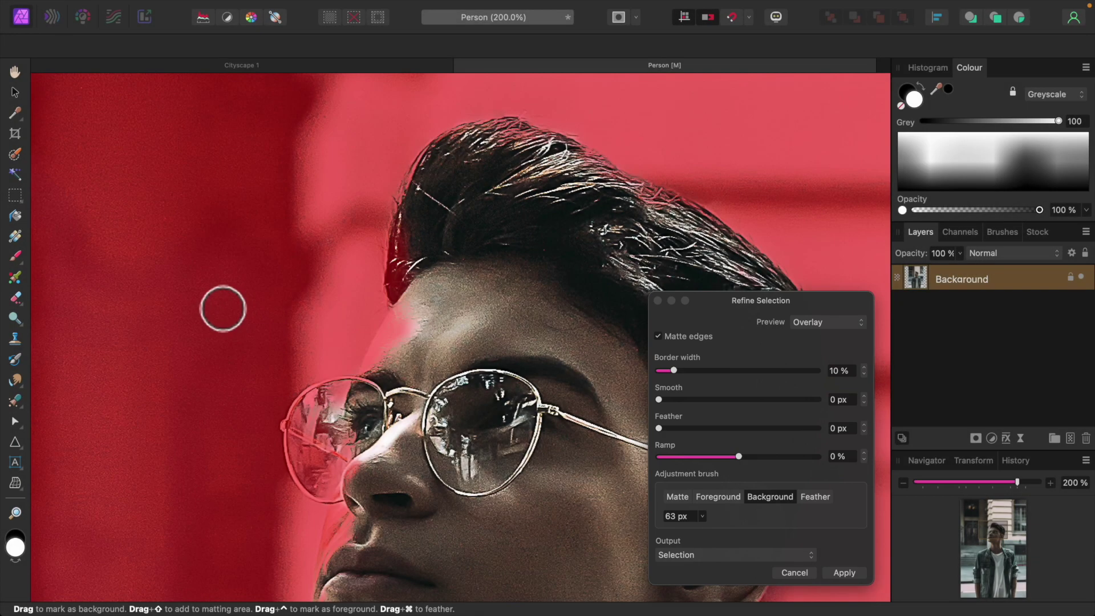
{"action": "left_click", "coordinate": [723, 501]}
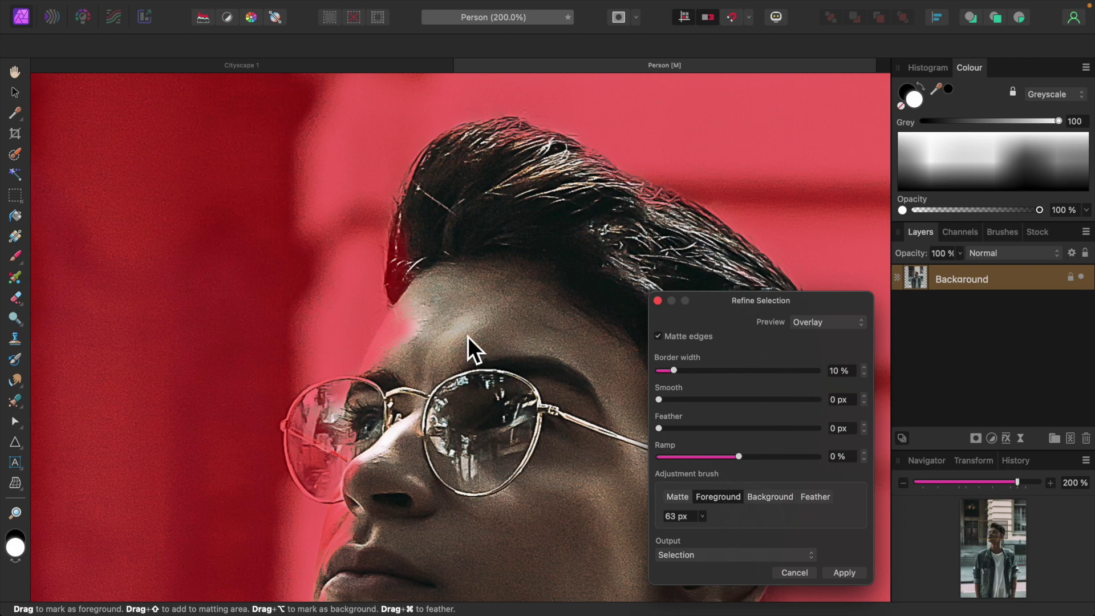
{"action": "mouse_move", "coordinate": [393, 341]}
{"action": "left_mouse_down"}
{"action": "mouse_move", "coordinate": [392, 378]}
{"action": "mouse_move", "coordinate": [371, 387]}
{"action": "mouse_move", "coordinate": [342, 466]}
{"action": "mouse_move", "coordinate": [313, 442]}
{"action": "mouse_move", "coordinate": [340, 402]}
{"action": "mouse_move", "coordinate": [302, 434]}
{"action": "mouse_move", "coordinate": [327, 477]}
{"action": "mouse_move", "coordinate": [403, 457]}
{"action": "left_mouse_up"}
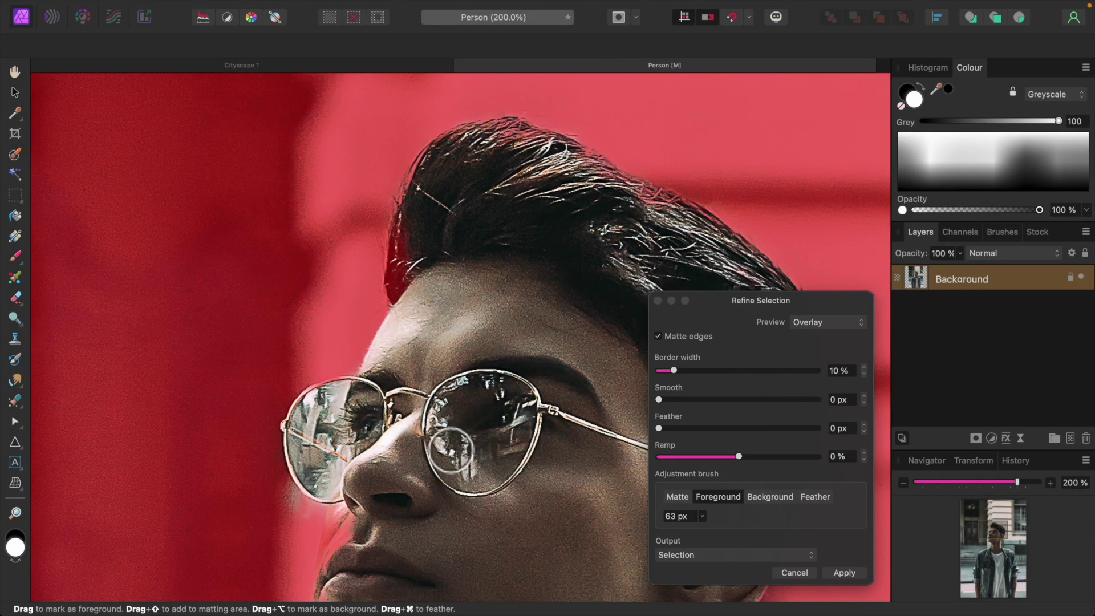
Step: Remove the fringe along the cheek and keep the lips in the selection, using a 46 px brush
{"action": "scroll", "coordinate": [452, 447], "scroll_direction": "down", "scroll_amount": 4}
{"action": "left_click", "coordinate": [780, 498]}
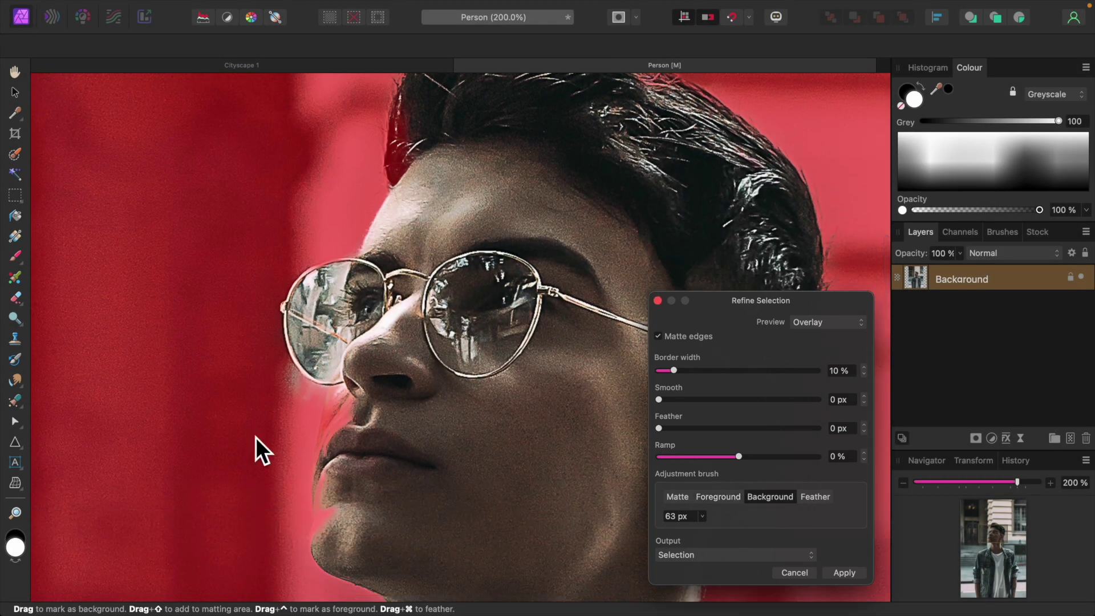
{"action": "mouse_move", "coordinate": [255, 379]}
{"action": "left_mouse_down"}
{"action": "mouse_move", "coordinate": [284, 397]}
{"action": "mouse_move", "coordinate": [271, 370]}
{"action": "mouse_move", "coordinate": [307, 411]}
{"action": "mouse_move", "coordinate": [247, 393]}
{"action": "left_mouse_up"}
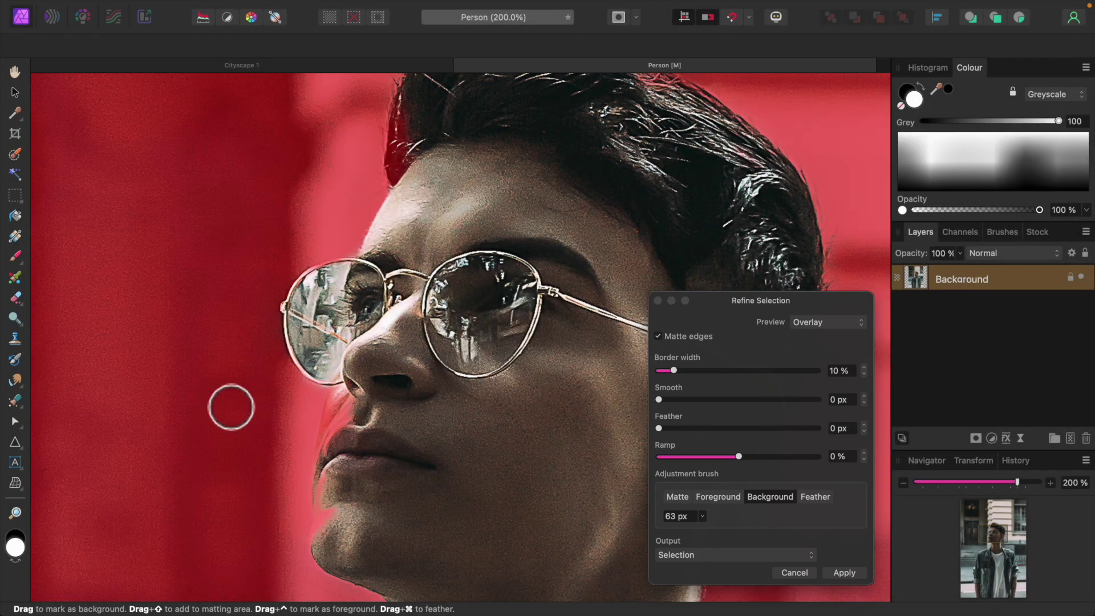
{"action": "left_click", "coordinate": [697, 497]}
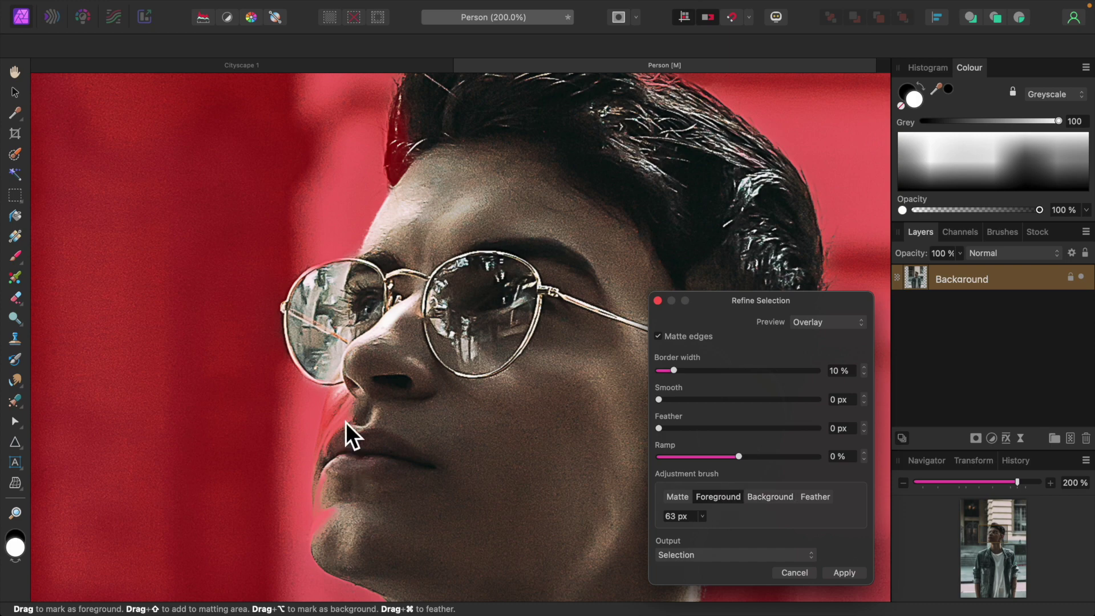
{"action": "key", "text": "["}
{"action": "key", "text": "["}
{"action": "key", "text": "["}
{"action": "left_click", "coordinate": [337, 405]}
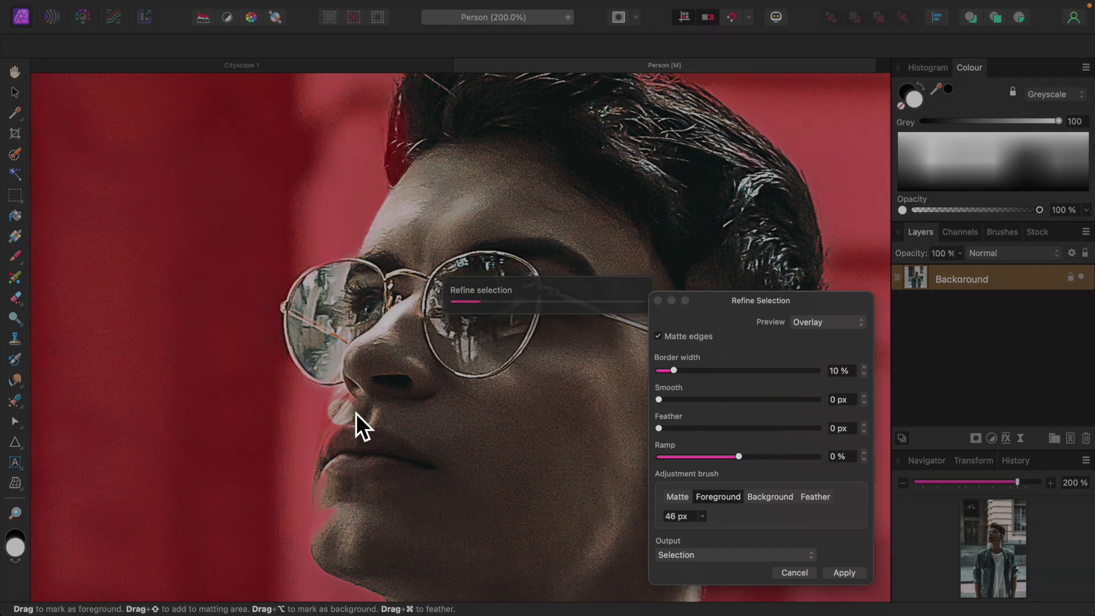
{"action": "mouse_move", "coordinate": [368, 415]}
{"action": "left_mouse_down"}
{"action": "mouse_move", "coordinate": [361, 408]}
{"action": "mouse_move", "coordinate": [354, 443]}
{"action": "mouse_move", "coordinate": [342, 447]}
{"action": "mouse_move", "coordinate": [335, 551]}
{"action": "left_mouse_up"}
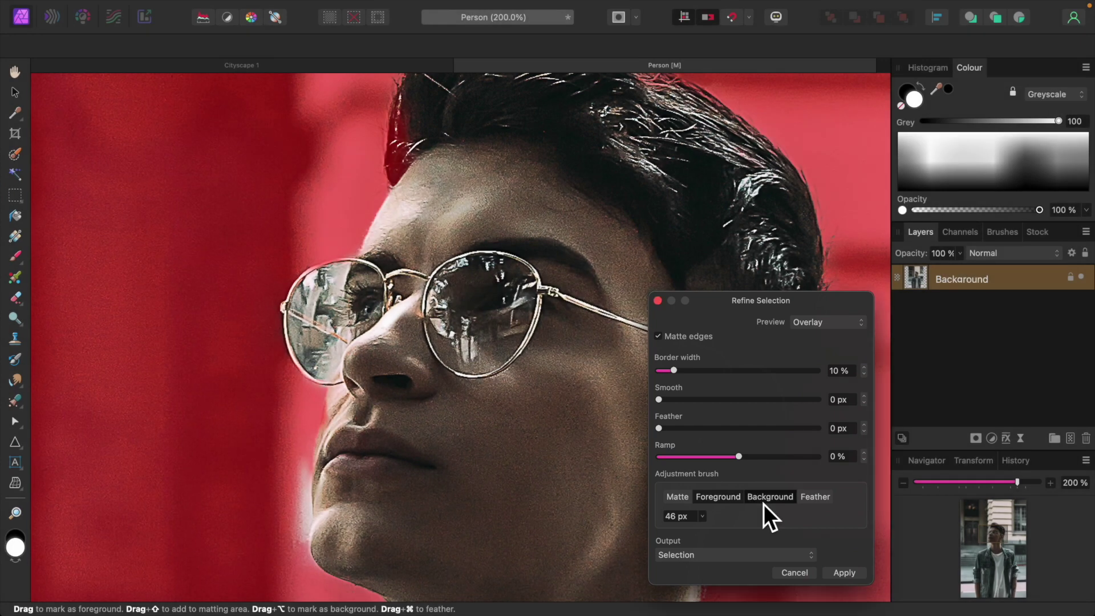
Step: Remove the glow along the chin's left edge, fit the whole photo and apply the refinement
{"action": "left_click", "coordinate": [766, 497]}
{"action": "mouse_move", "coordinate": [292, 473]}
{"action": "left_mouse_down"}
{"action": "mouse_move", "coordinate": [296, 504]}
{"action": "mouse_move", "coordinate": [303, 479]}
{"action": "mouse_move", "coordinate": [301, 546]}
{"action": "mouse_move", "coordinate": [308, 475]}
{"action": "left_mouse_up"}
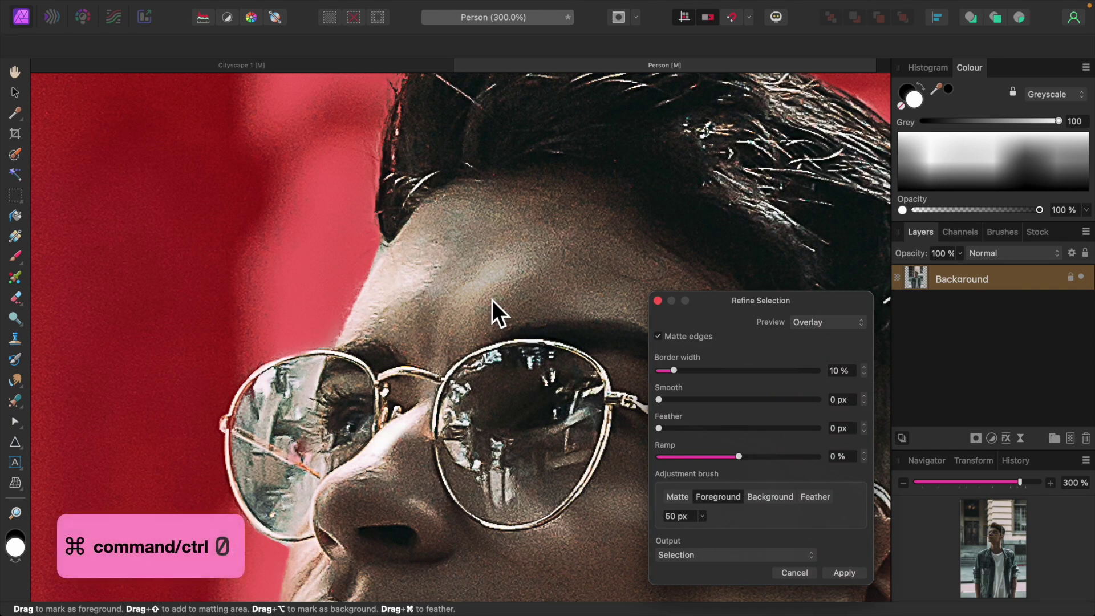
{"action": "key", "text": "super+0"}
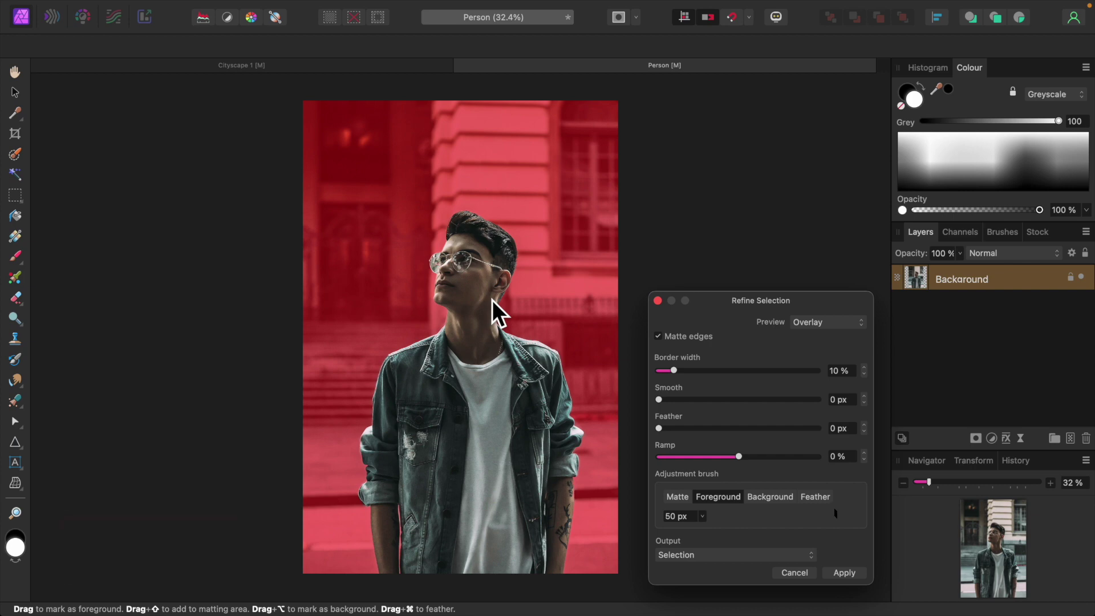
{"action": "left_click", "coordinate": [854, 576]}
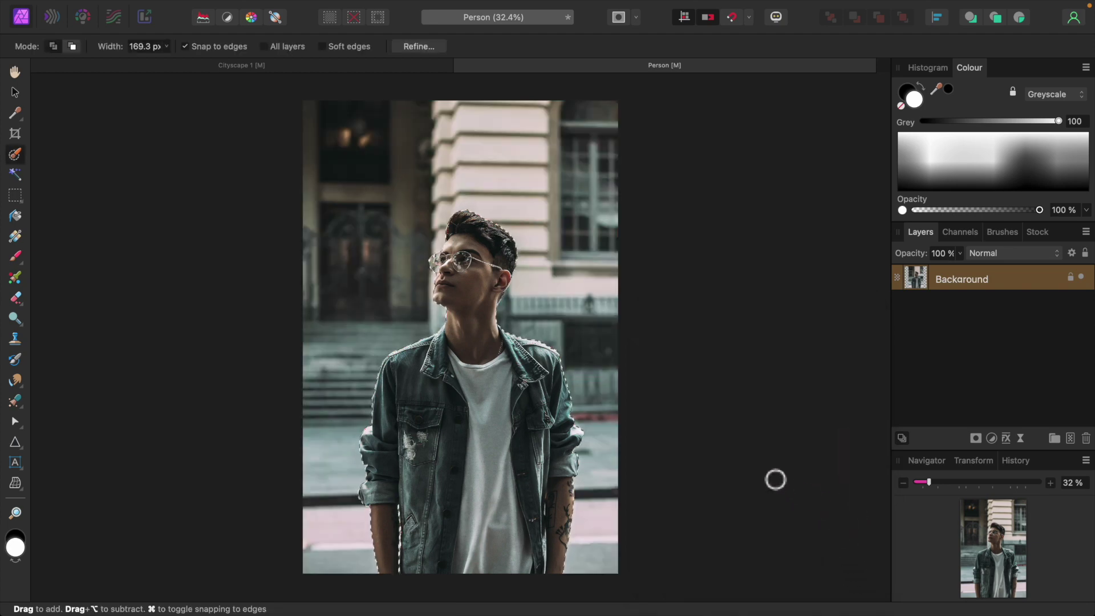
Step: Copy the selected man to the clipboard
{"action": "key", "text": "super+c"}
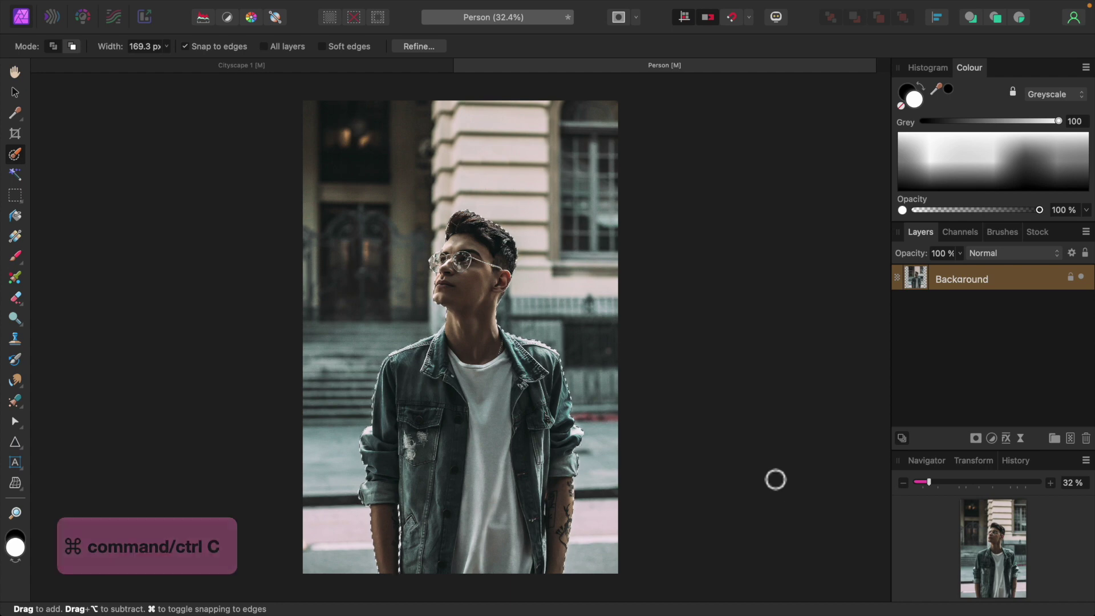
{"action": "left_click", "coordinate": [158, 8]}
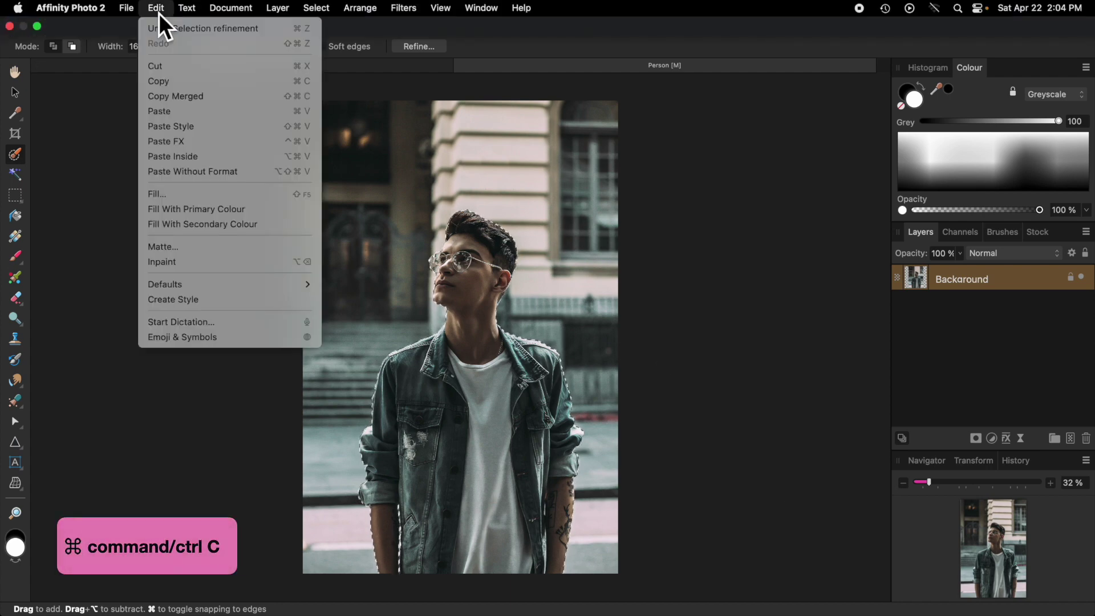
{"action": "left_click", "coordinate": [160, 79]}
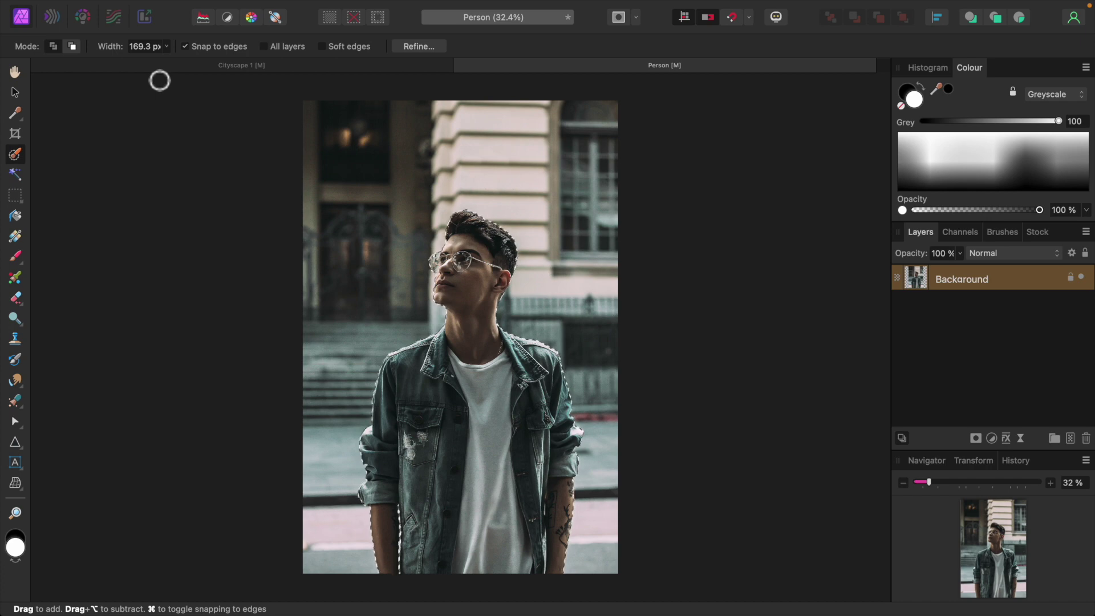
Step: Paste the man into the Cityscape 1 image as a new layer
{"action": "left_click", "coordinate": [174, 69]}
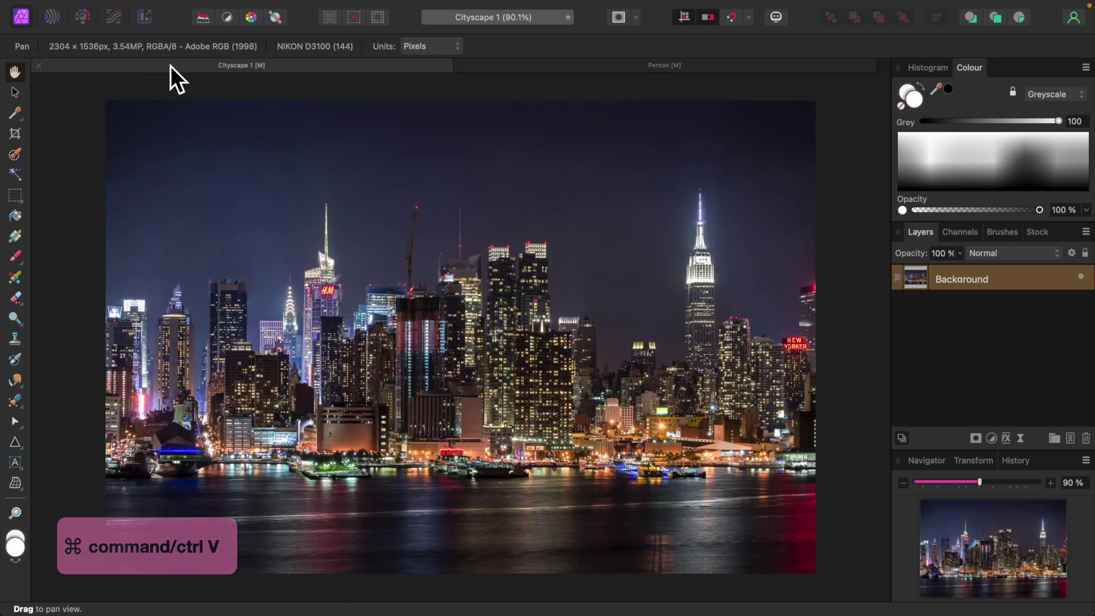
{"action": "left_click", "coordinate": [155, 9]}
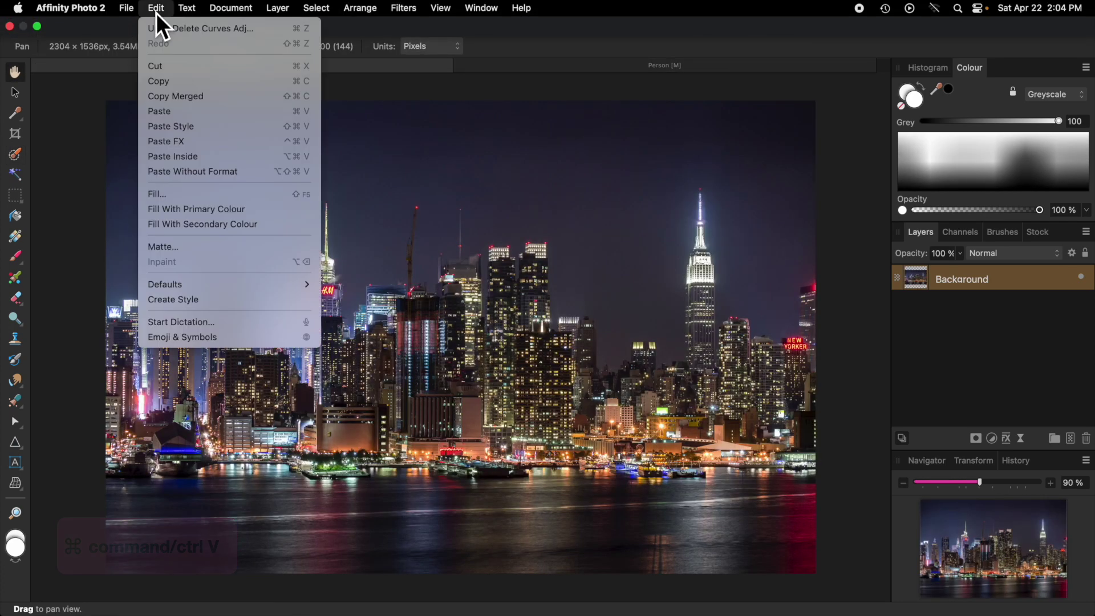
{"action": "left_click", "coordinate": [166, 112]}
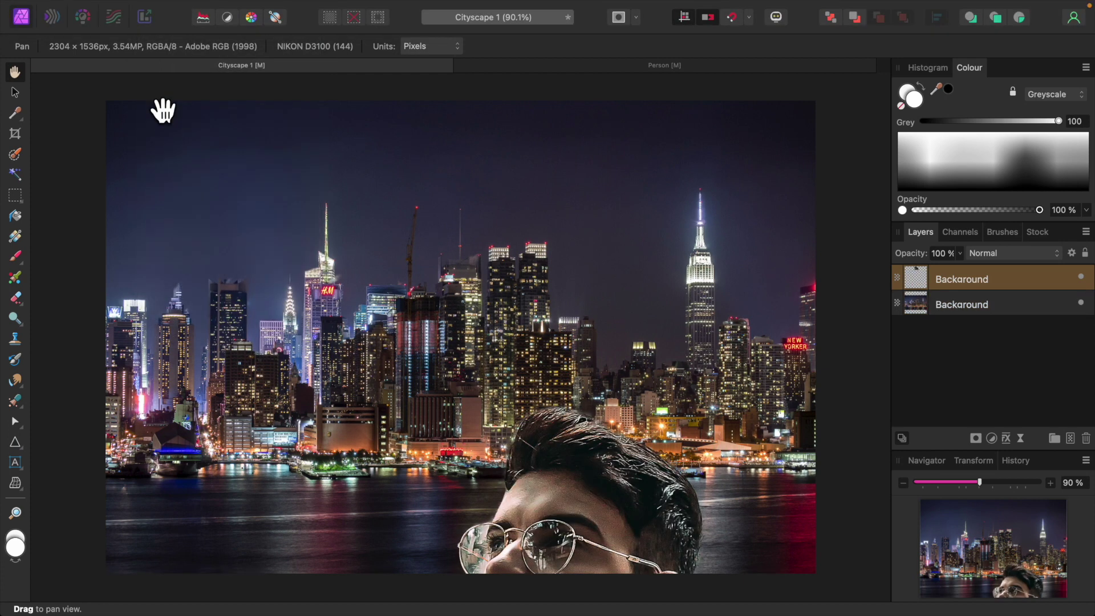
Step: Shrink the pasted man to about half size and position him centred in front of the skyline
{"action": "left_click", "coordinate": [17, 94]}
{"action": "key", "text": "super+minus"}
{"action": "key", "text": "super+minus"}
{"action": "key", "text": "super+minus"}
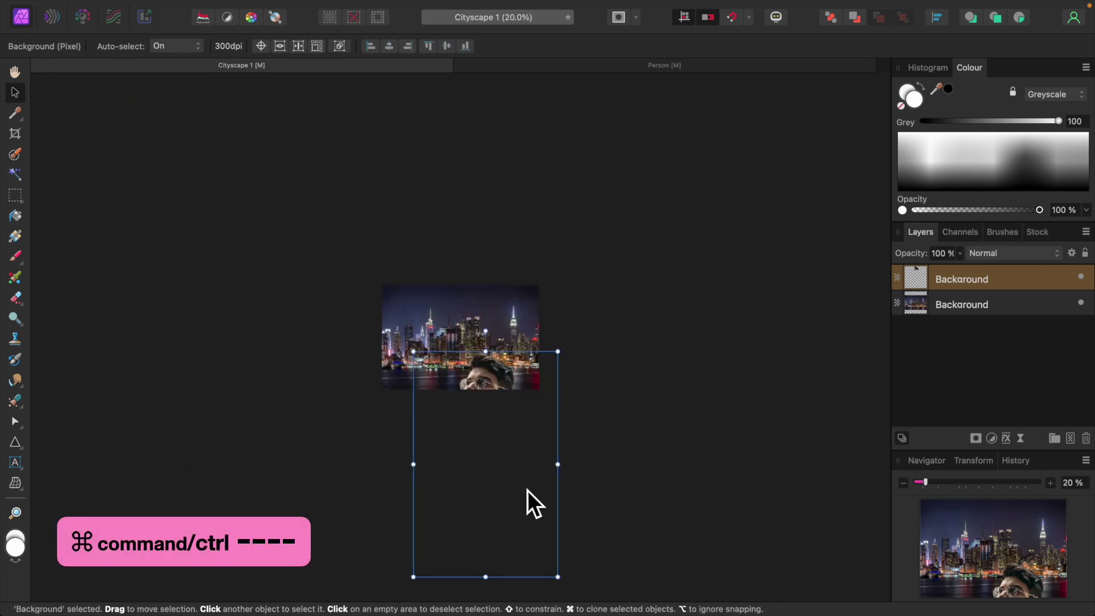
{"action": "left_click_drag", "start_coordinate": [559, 577], "coordinate": [477, 371]}
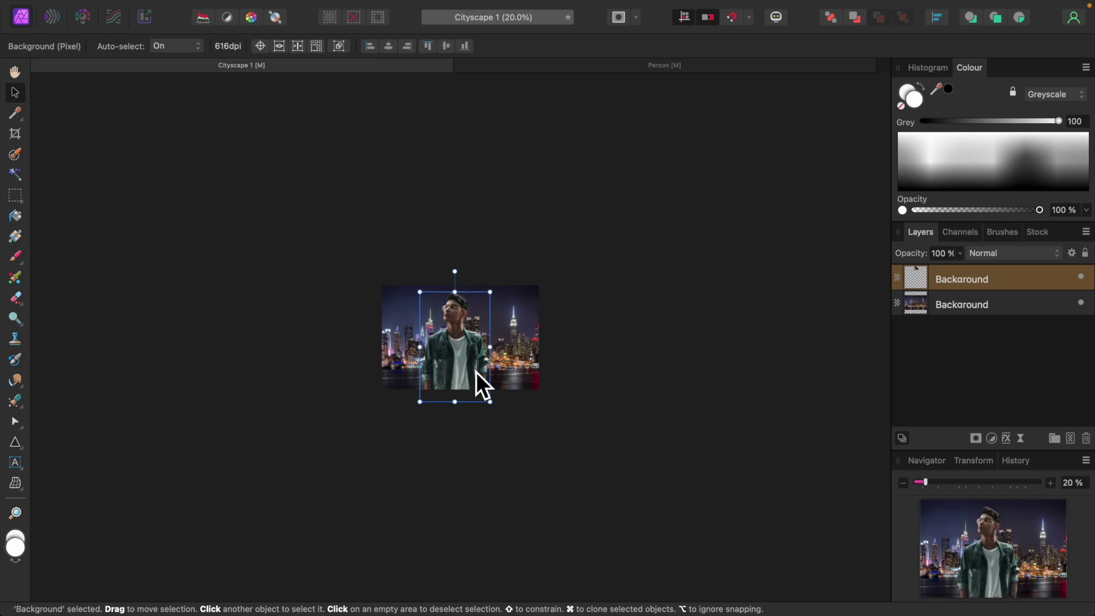
{"action": "key", "text": "ctrl+0"}
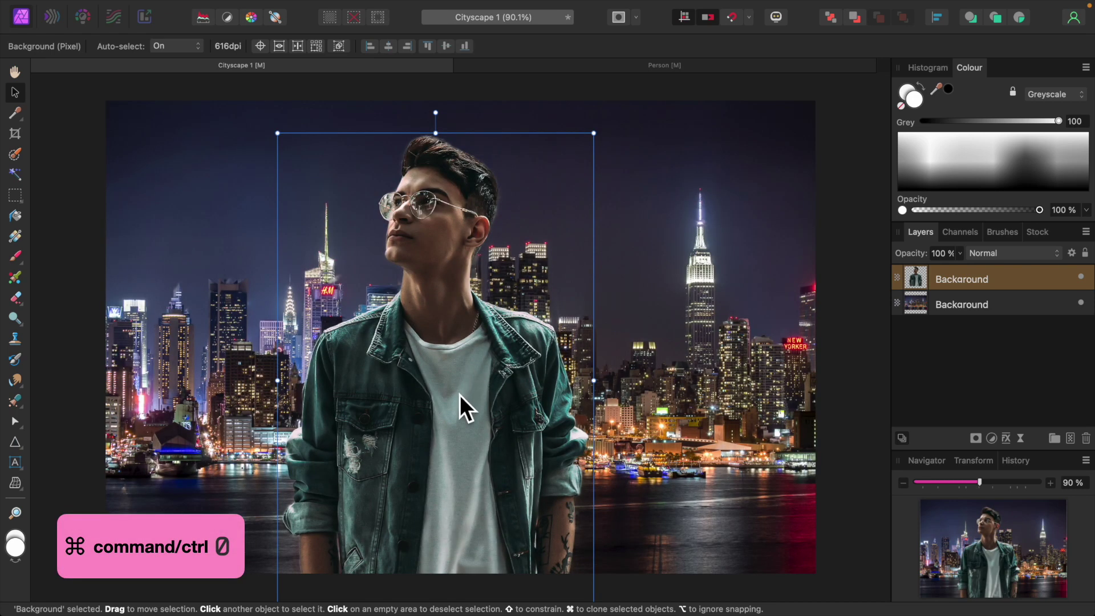
{"action": "left_click_drag", "start_coordinate": [460, 395], "coordinate": [471, 375]}
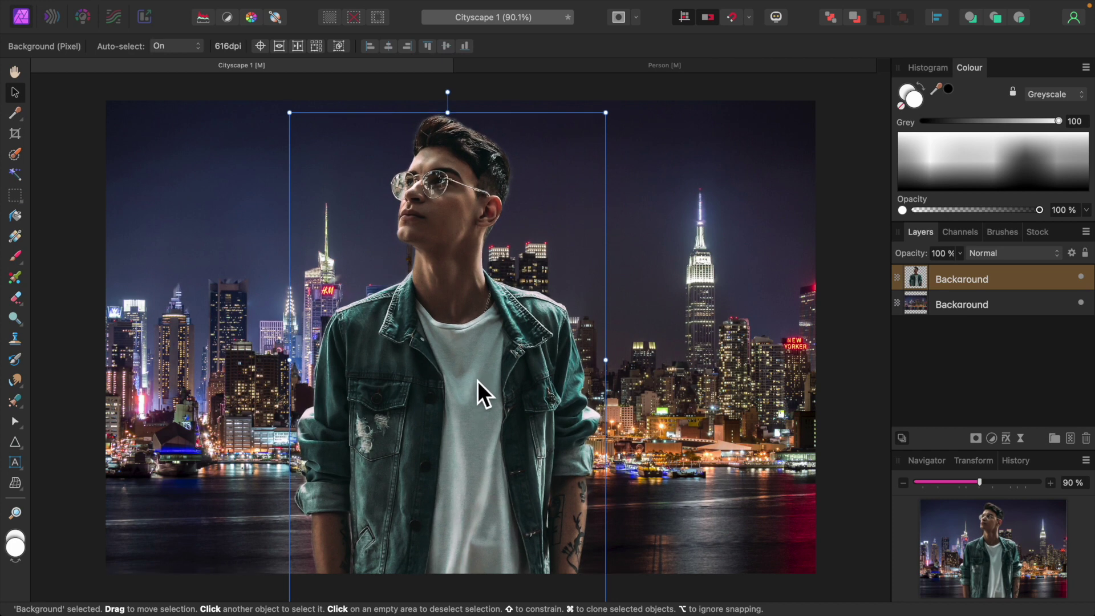
{"action": "left_click", "coordinate": [16, 72]}
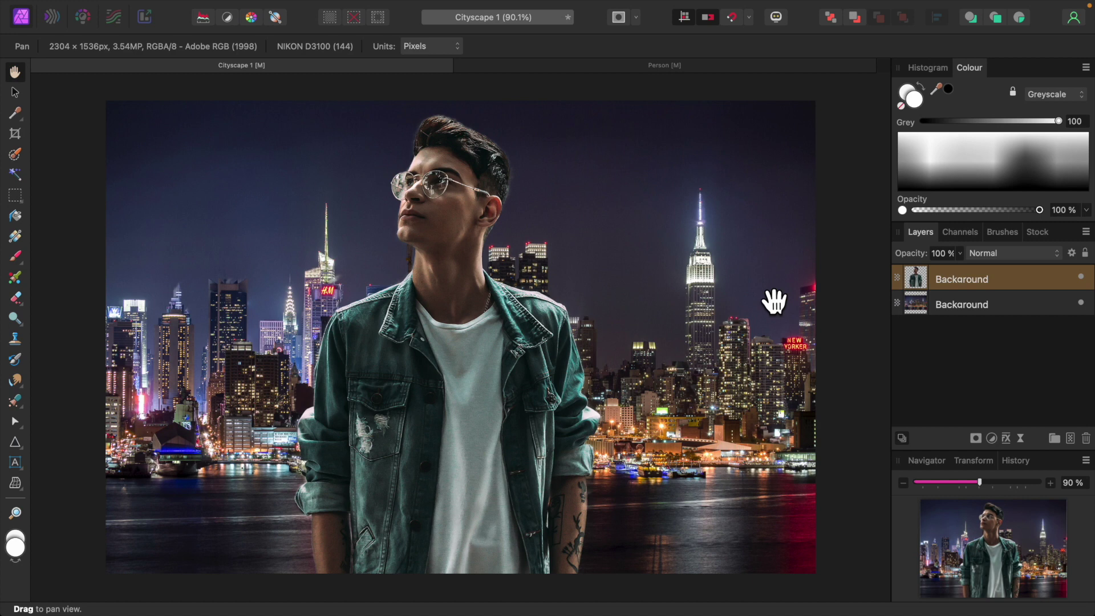
Step: Hide the man's layer and duplicate the skyline layer with Cmd+J
{"action": "left_click", "coordinate": [1080, 277]}
{"action": "left_click", "coordinate": [994, 310]}
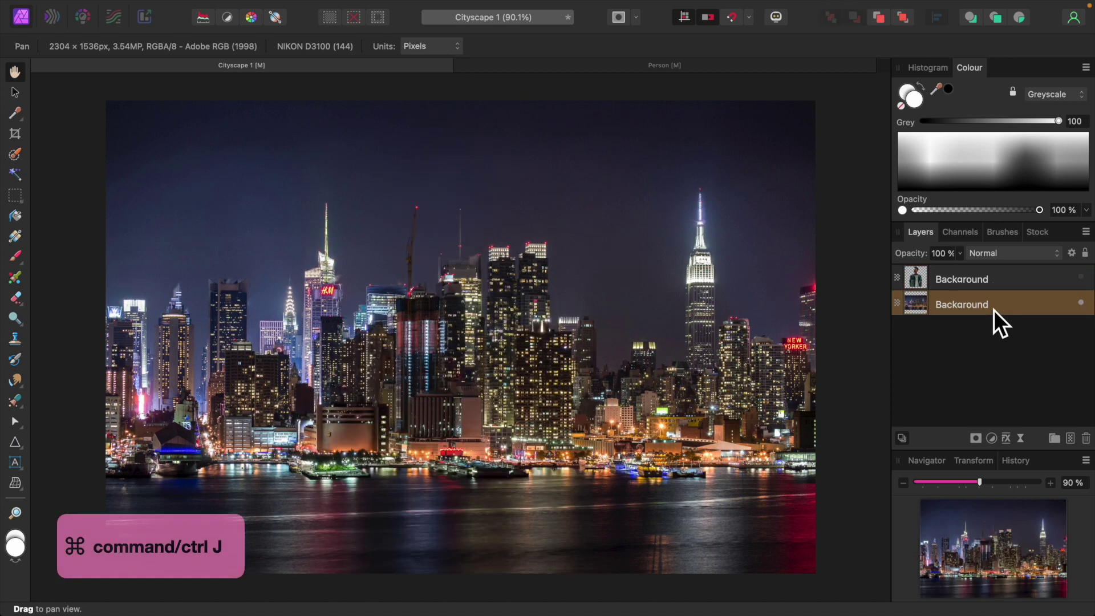
{"action": "key", "text": "super+j"}
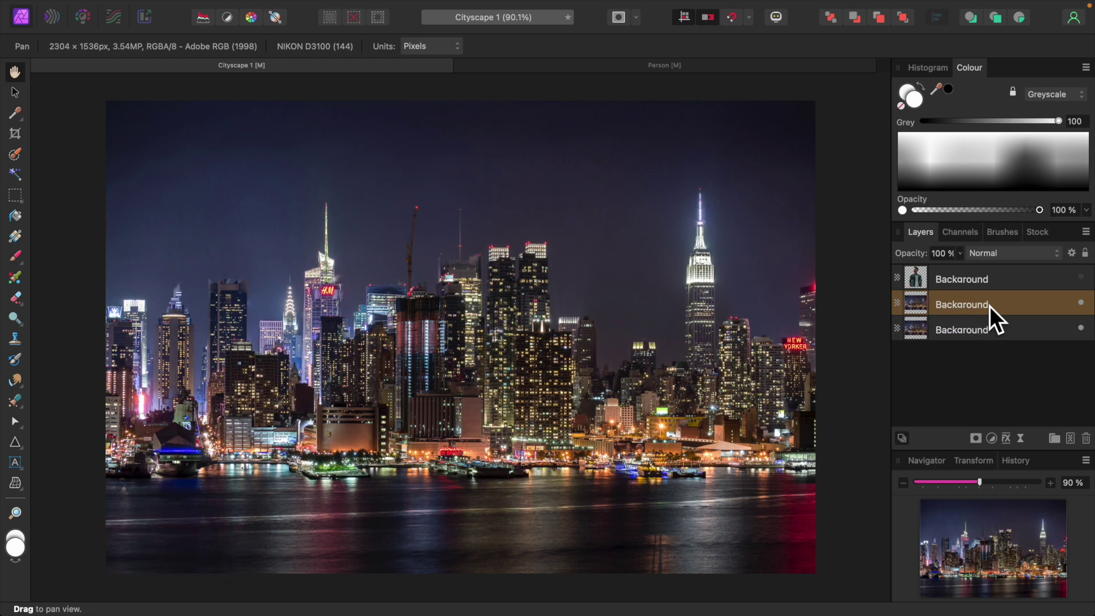
Step: Apply the Average blur to the skyline copy, then show the man's layer again
{"action": "mouse_move", "coordinate": [500, 3]}
{"action": "left_click", "coordinate": [406, 8]}
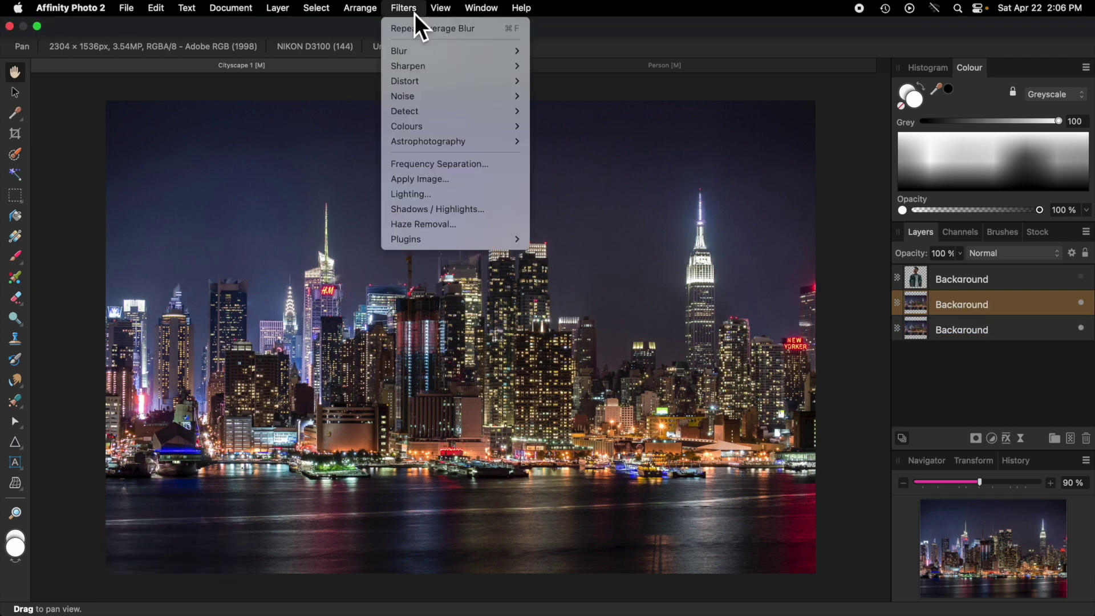
{"action": "mouse_move", "coordinate": [419, 55]}
{"action": "left_click", "coordinate": [547, 57]}
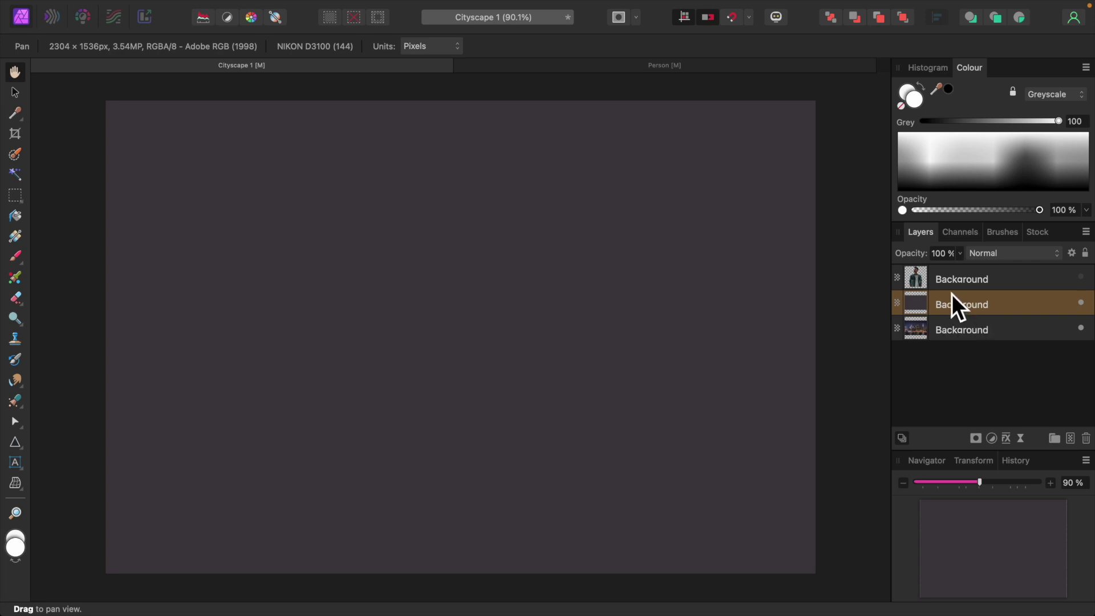
{"action": "left_click", "coordinate": [1080, 277]}
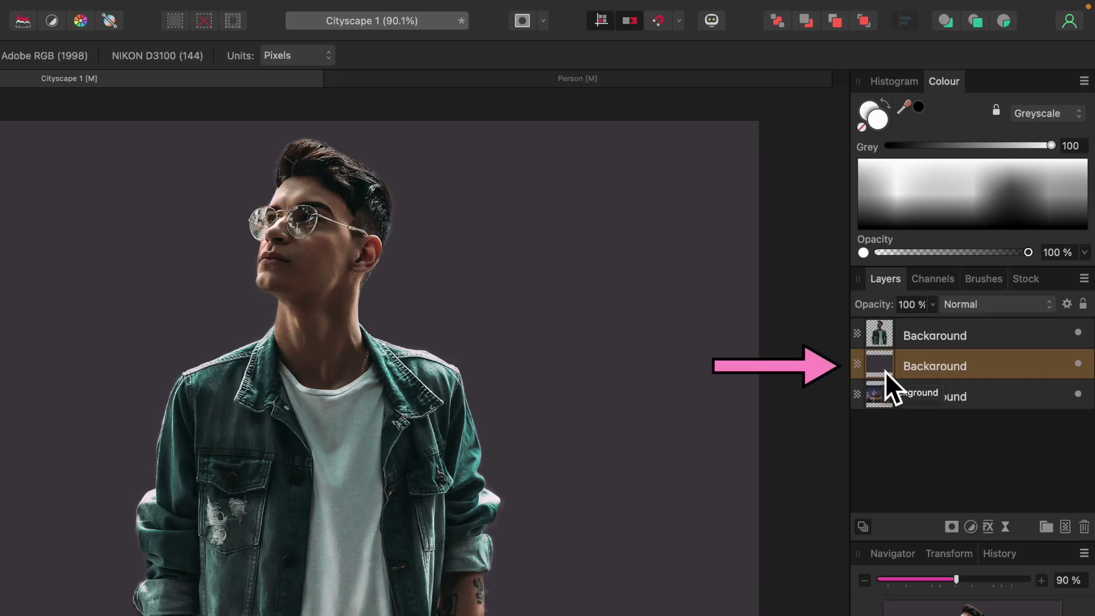
Step: Nest the flat grey average layer inside the man's layer and expand it to reveal the child
{"action": "left_click_drag", "start_coordinate": [880, 366], "coordinate": [881, 334]}
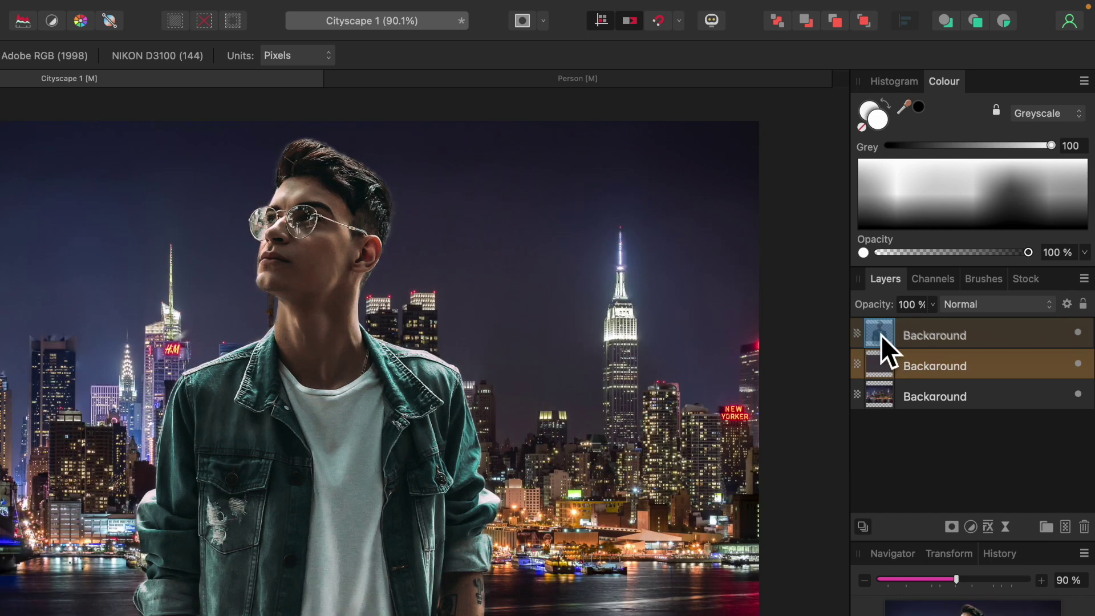
{"action": "left_click_drag", "start_coordinate": [880, 334], "coordinate": [869, 334]}
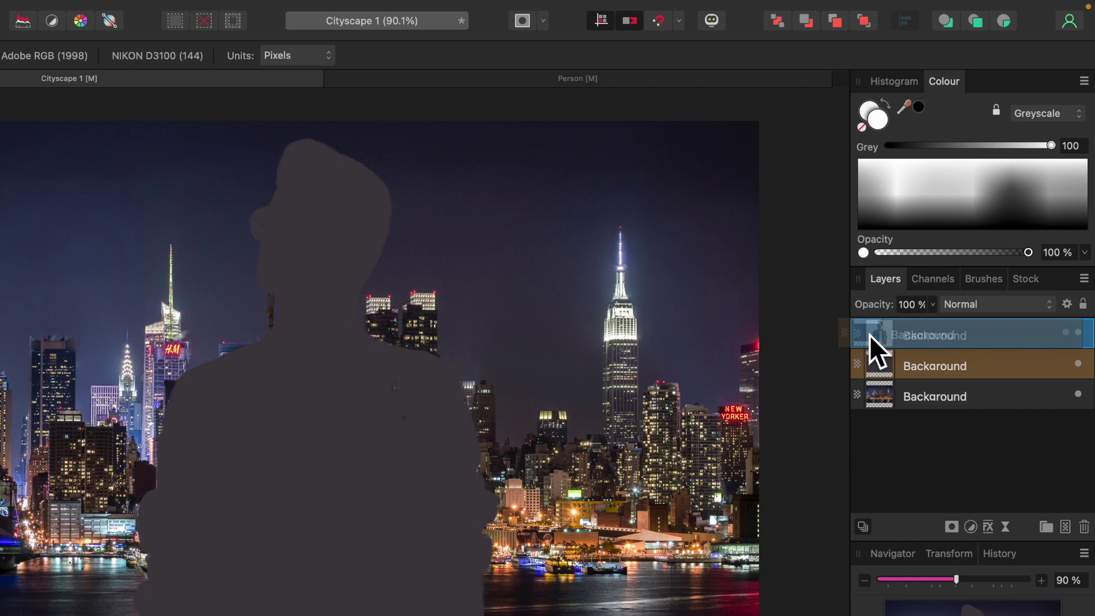
{"action": "left_click_drag", "start_coordinate": [869, 335], "coordinate": [869, 334]}
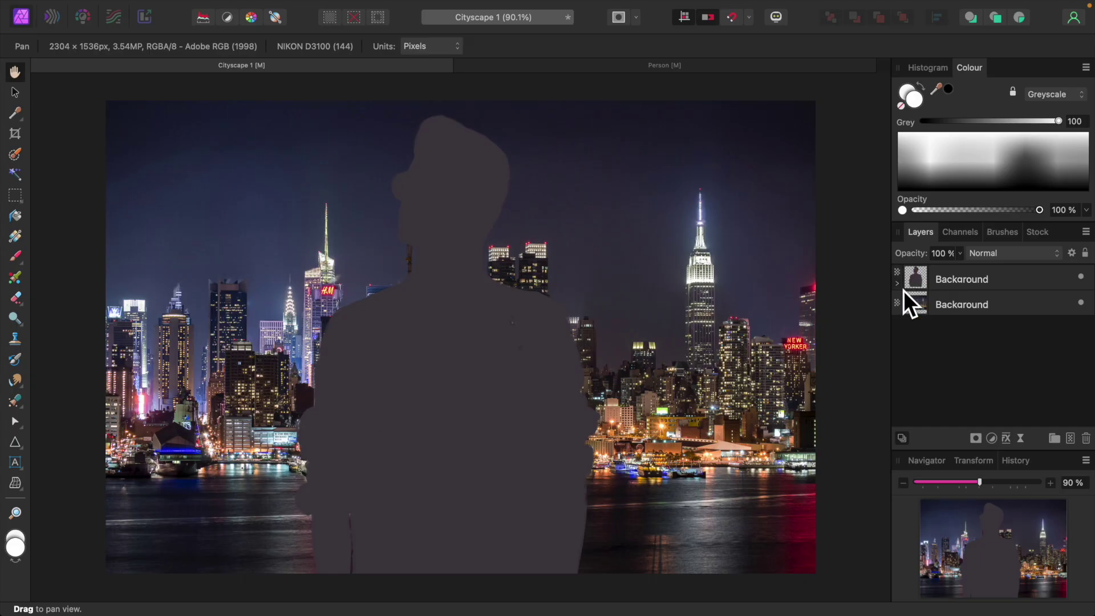
{"action": "left_click", "coordinate": [898, 284]}
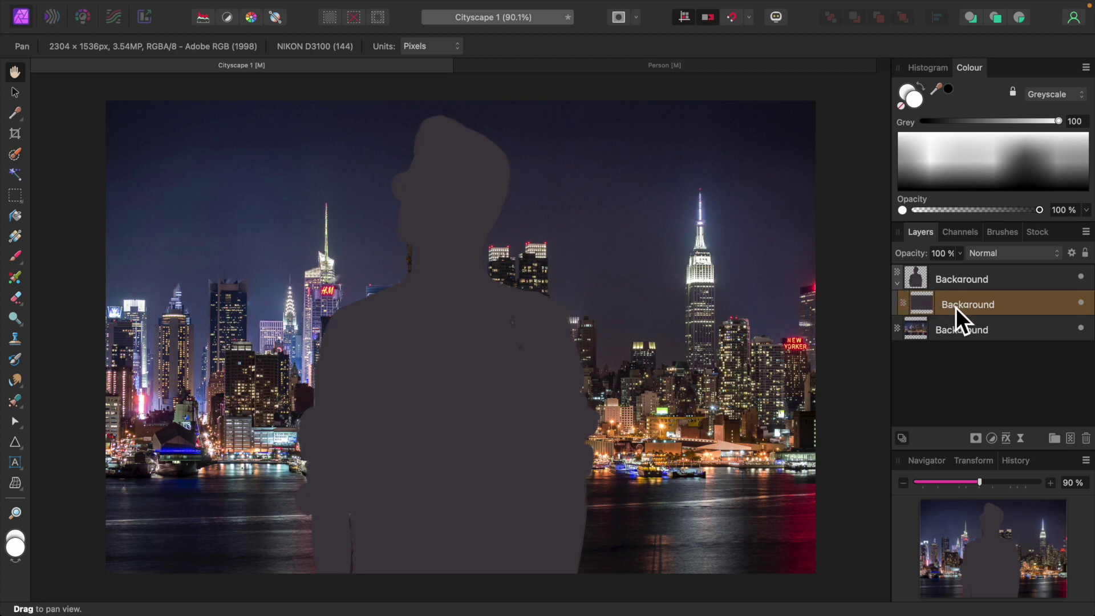
Step: Set the nested grey layer's blend mode to Soft Light
{"action": "left_click", "coordinate": [1064, 261]}
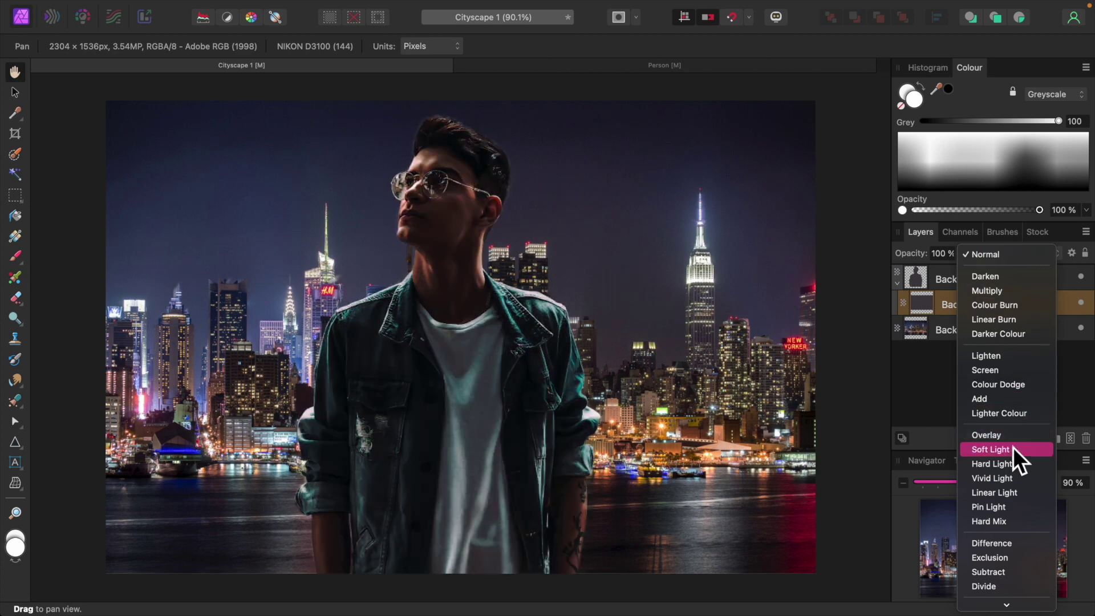
{"action": "left_click", "coordinate": [1010, 455]}
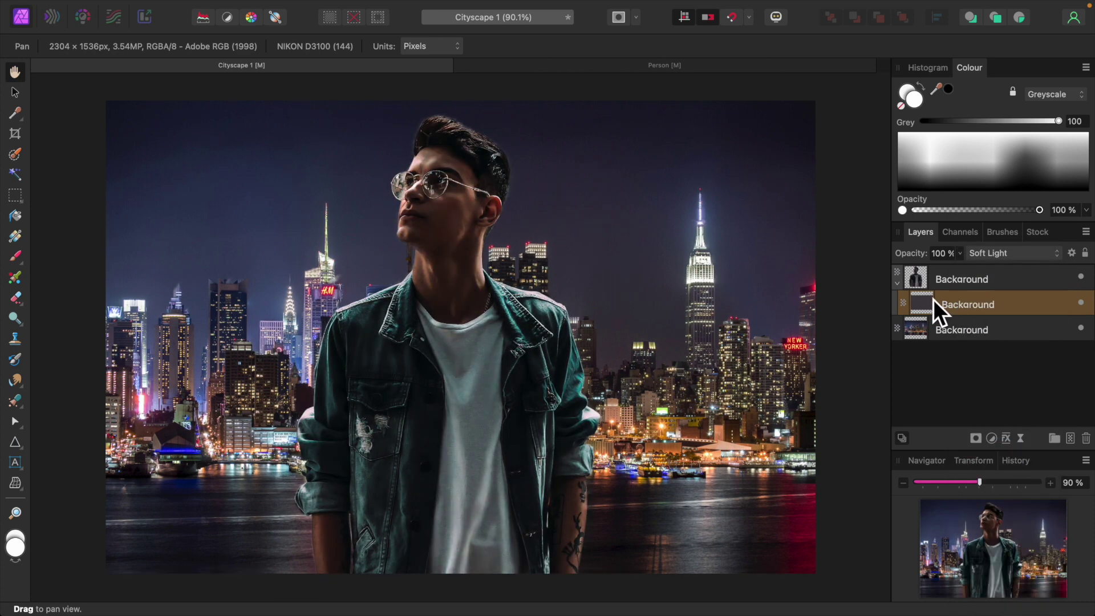
{"action": "left_click", "coordinate": [918, 279]}
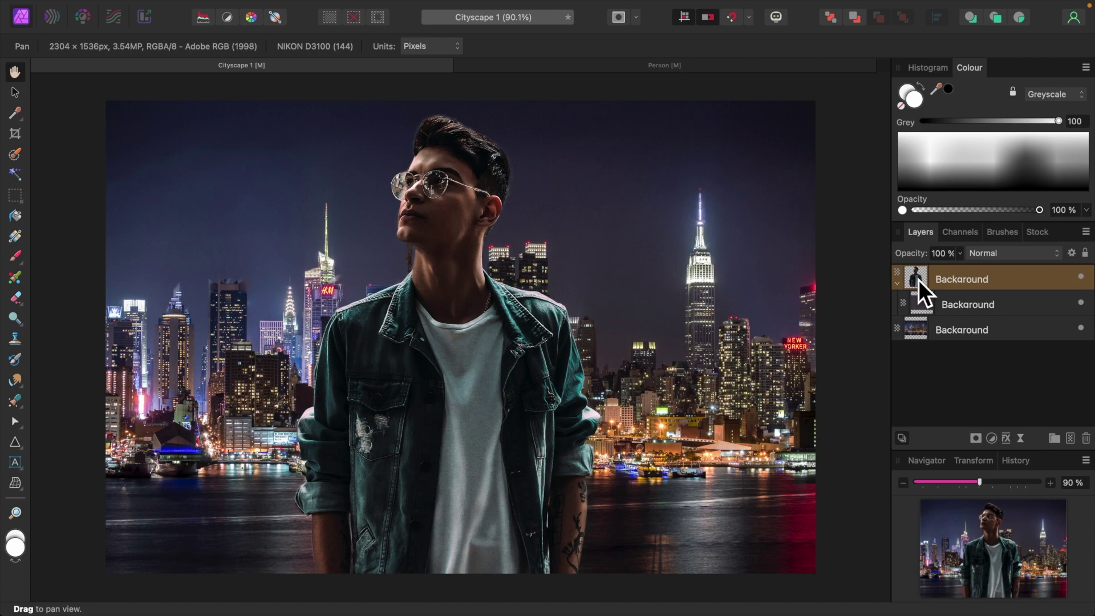
Step: Hide the cityscape, merge visible into a new Pixel layer, and delete the original man layer group
{"action": "left_click", "coordinate": [1081, 328]}
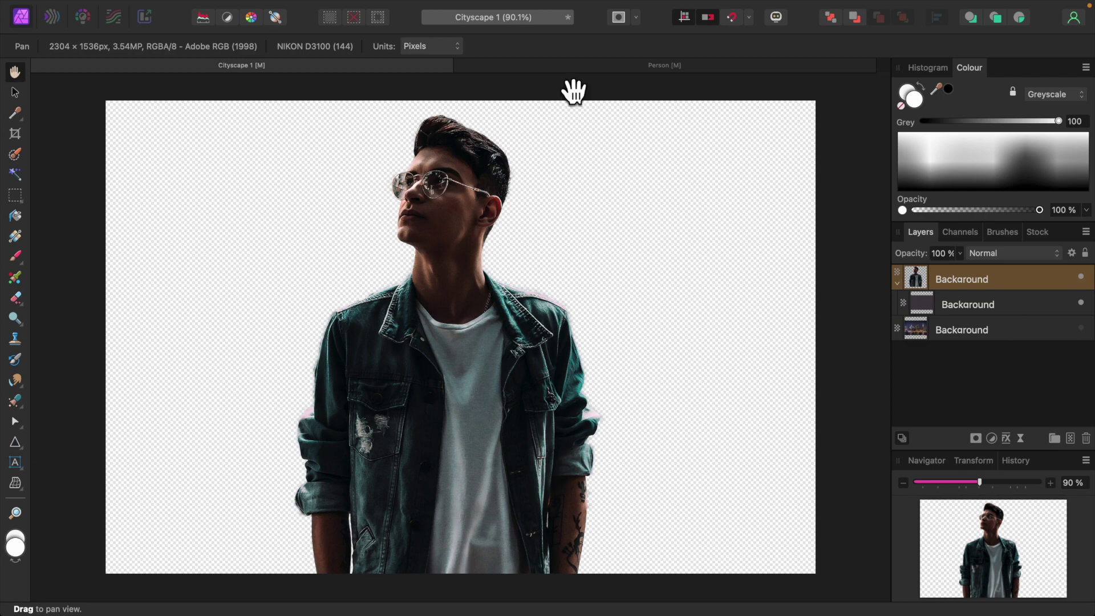
{"action": "left_click", "coordinate": [282, 9]}
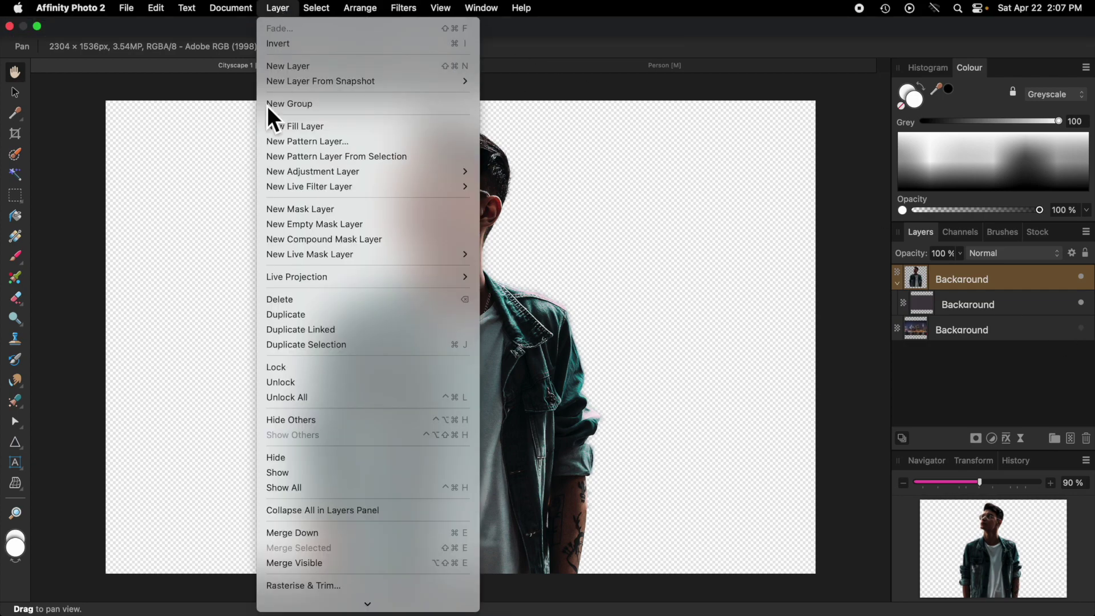
{"action": "left_click", "coordinate": [301, 562]}
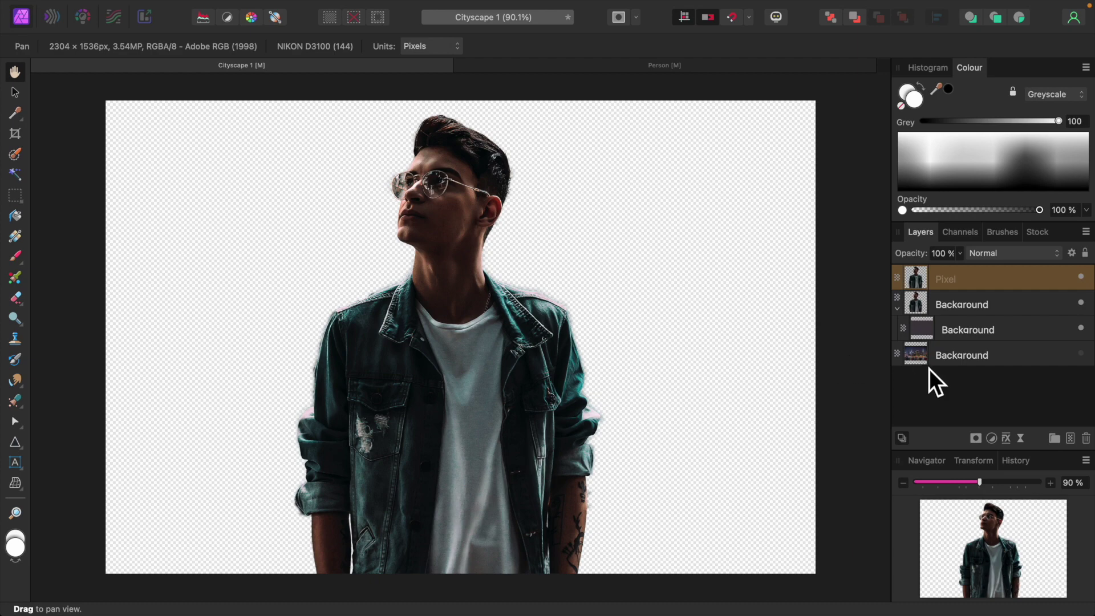
{"action": "left_click", "coordinate": [932, 306]}
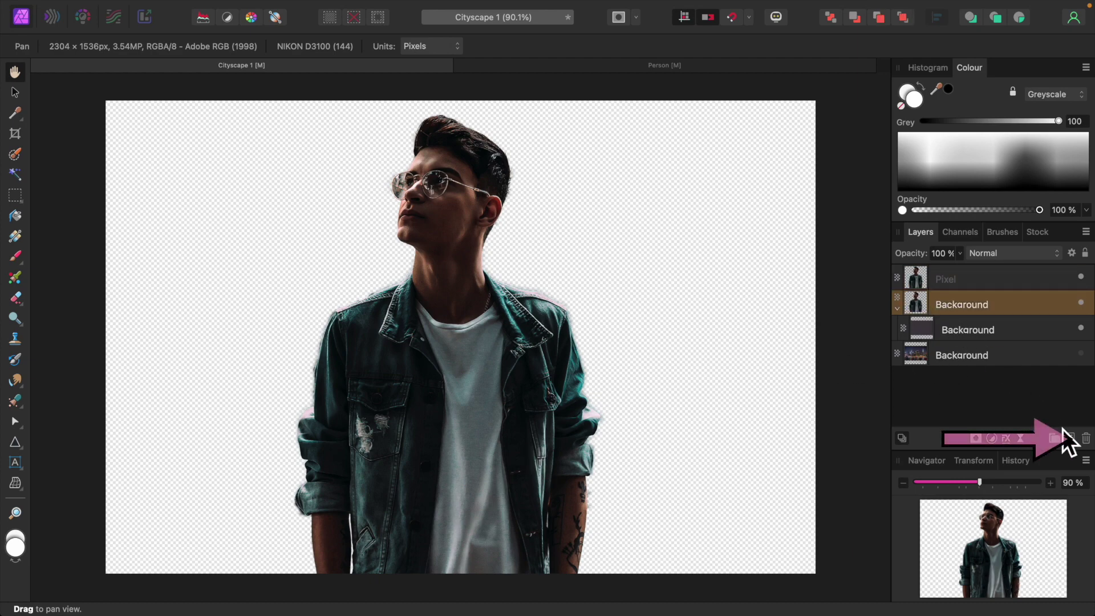
{"action": "left_click", "coordinate": [1085, 438]}
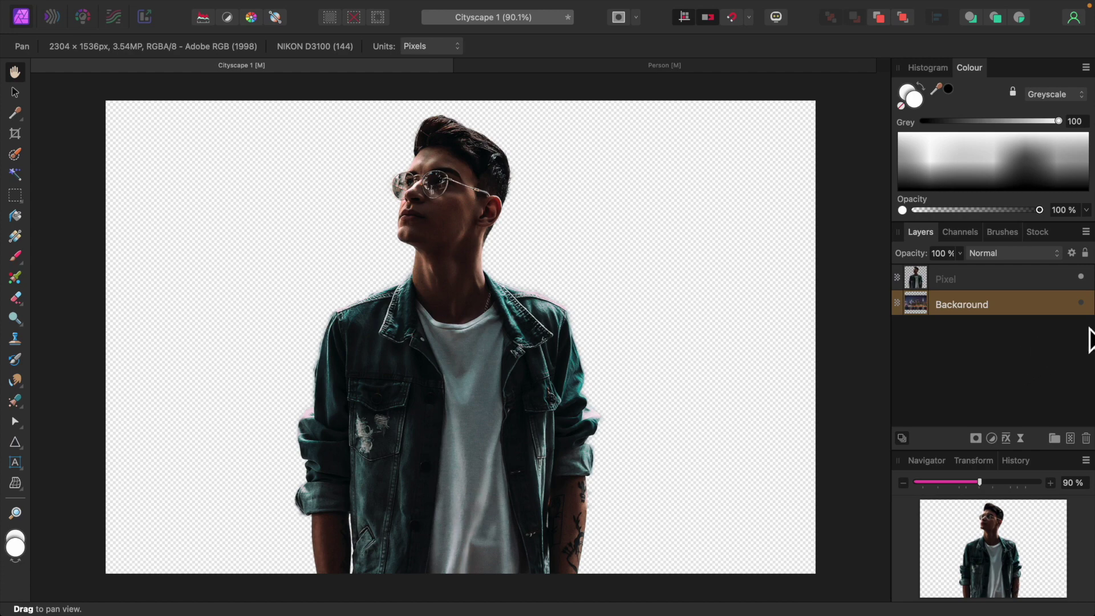
Step: Show the cityscape and nest a Brightness/Contrast adjustment in the man at 55% brightness, 3% contrast
{"action": "left_click", "coordinate": [1082, 304]}
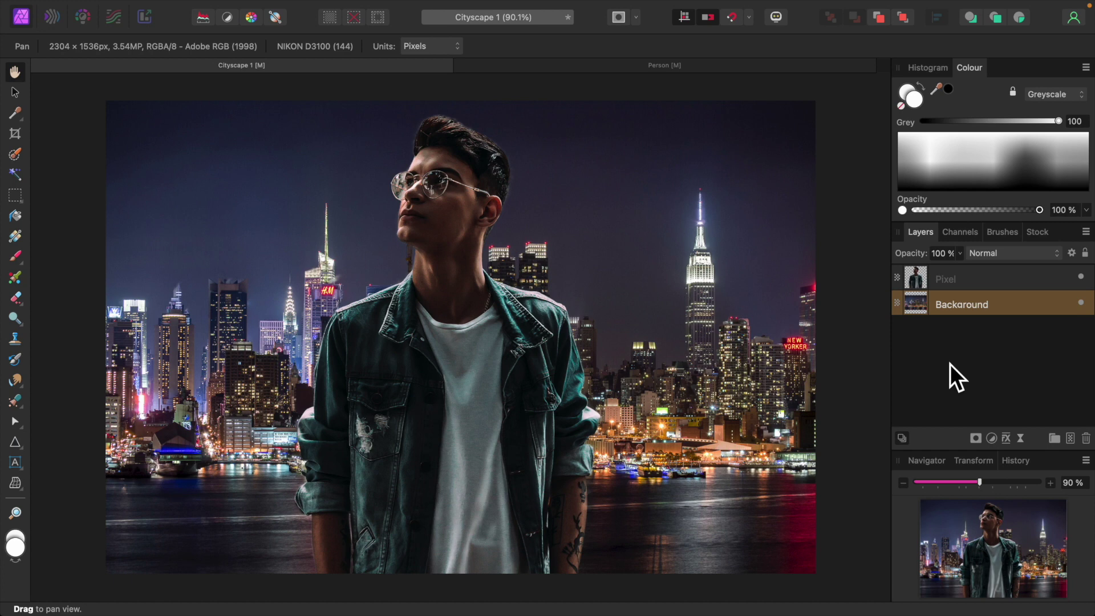
{"action": "left_click", "coordinate": [995, 441]}
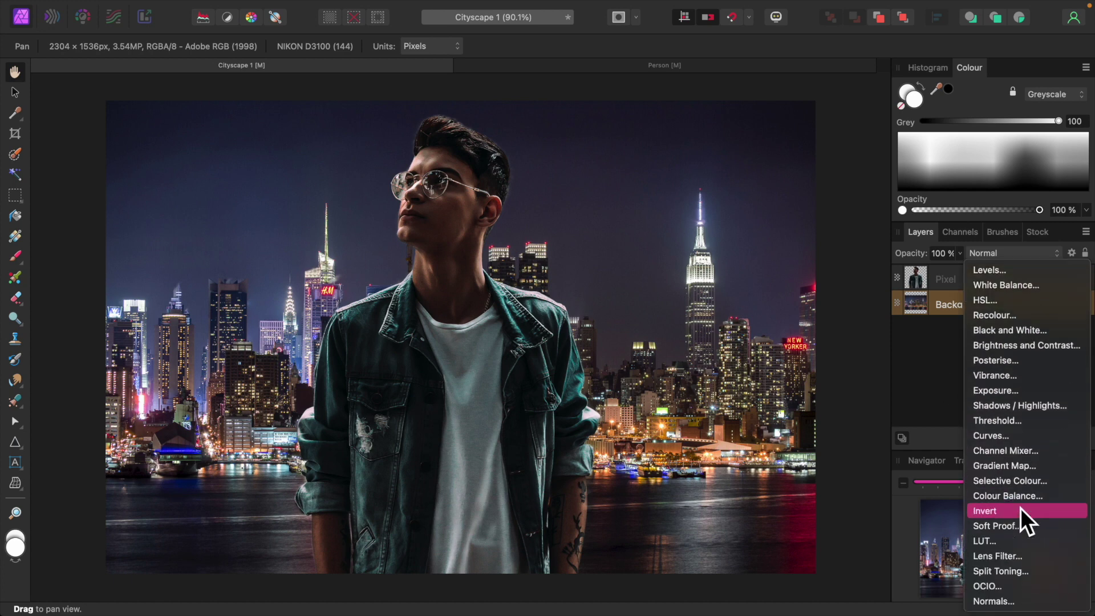
{"action": "left_click", "coordinate": [1015, 347]}
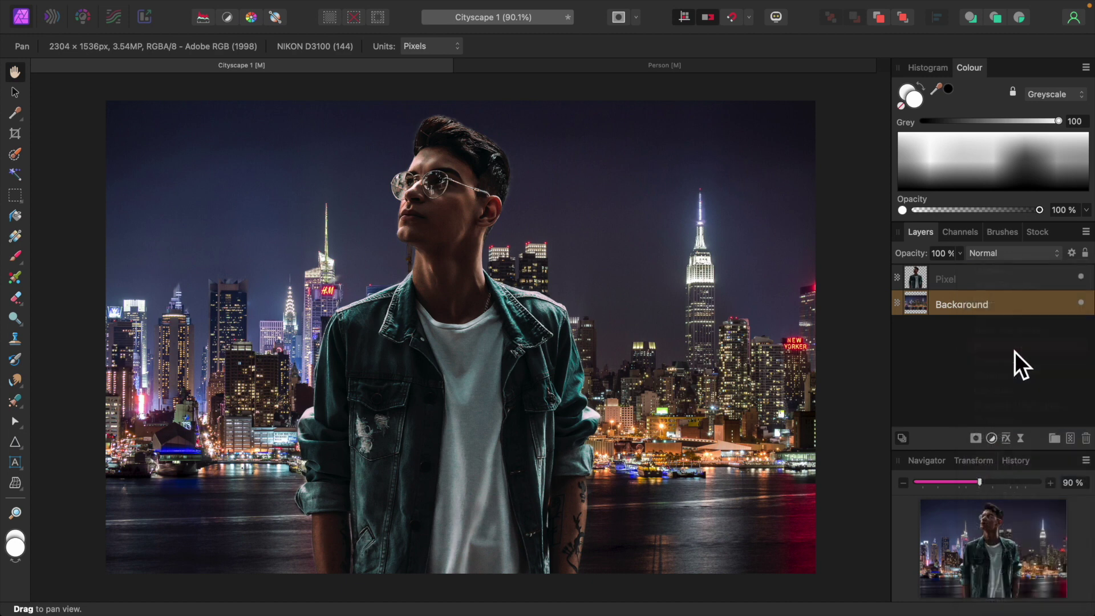
{"action": "left_click_drag", "start_coordinate": [935, 305], "coordinate": [918, 280]}
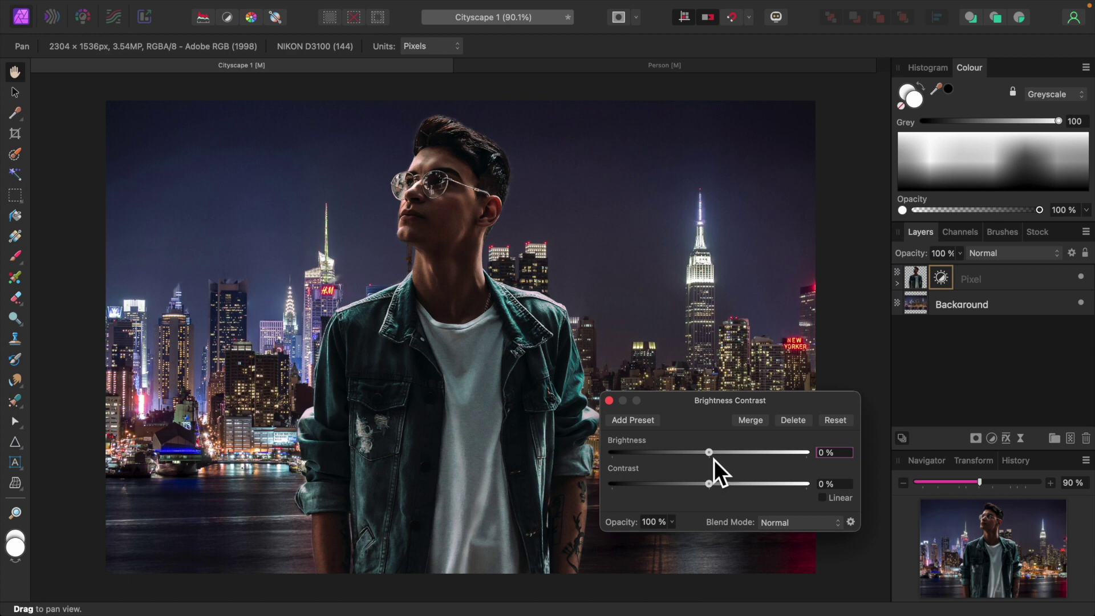
{"action": "left_click_drag", "start_coordinate": [714, 458], "coordinate": [767, 463]}
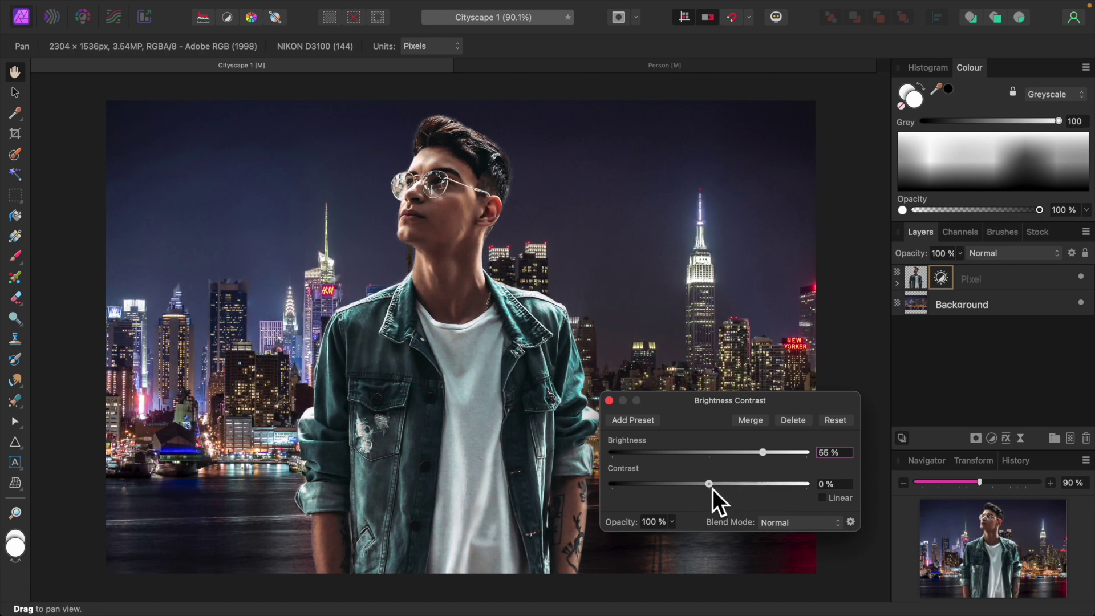
{"action": "left_click_drag", "start_coordinate": [716, 488], "coordinate": [714, 489]}
{"action": "left_click", "coordinate": [610, 401]}
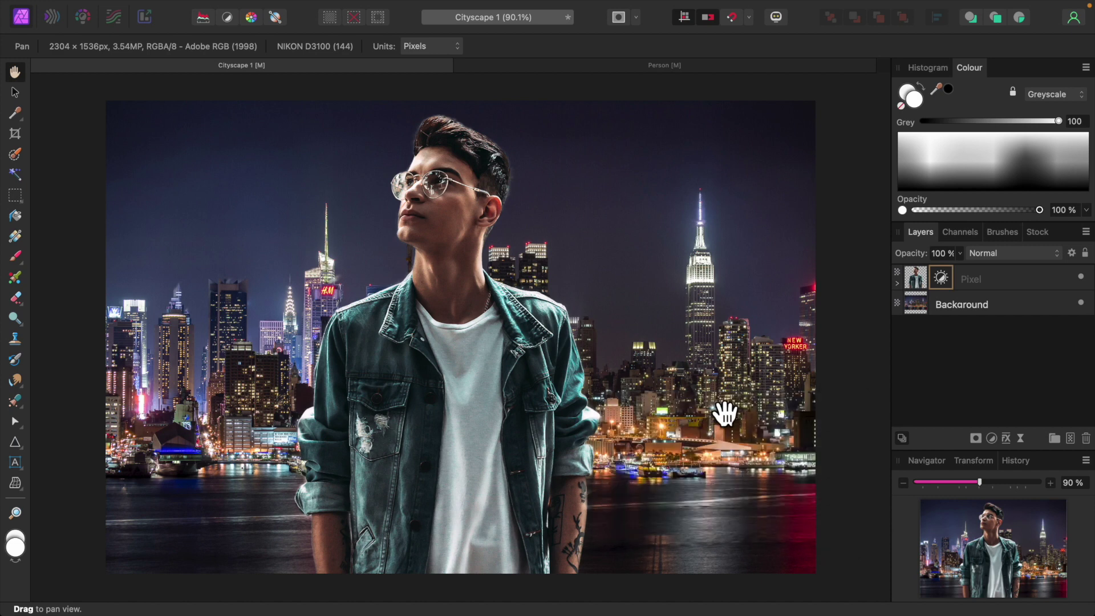
Step: Enable Outer Glow on the man's Pixel layer at 37.4 px radius, 64% intensity, light blue
{"action": "left_click", "coordinate": [919, 280]}
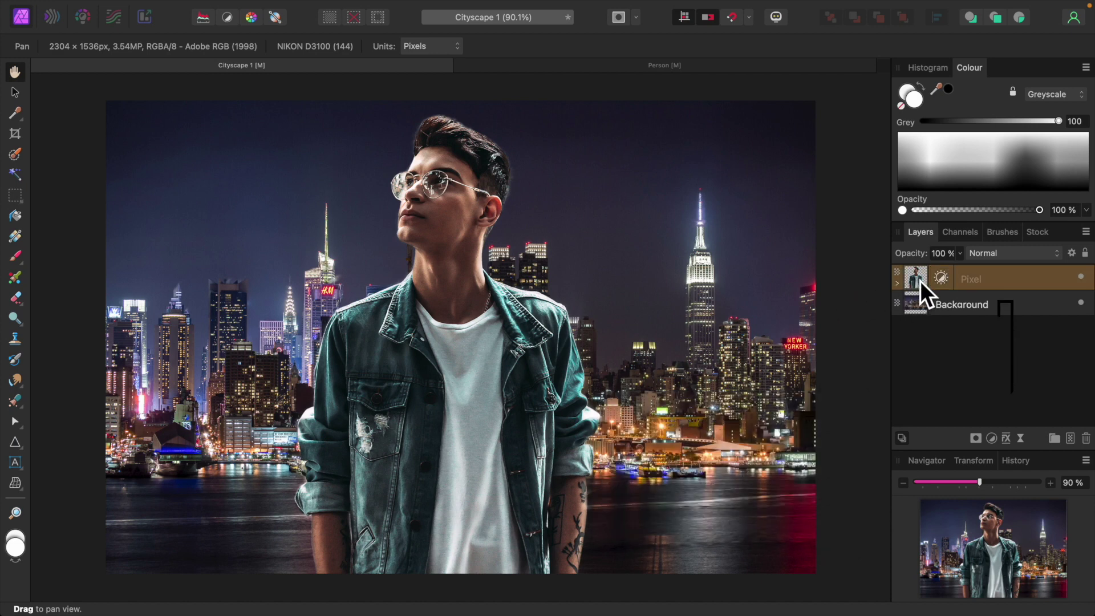
{"action": "left_click", "coordinate": [1006, 439]}
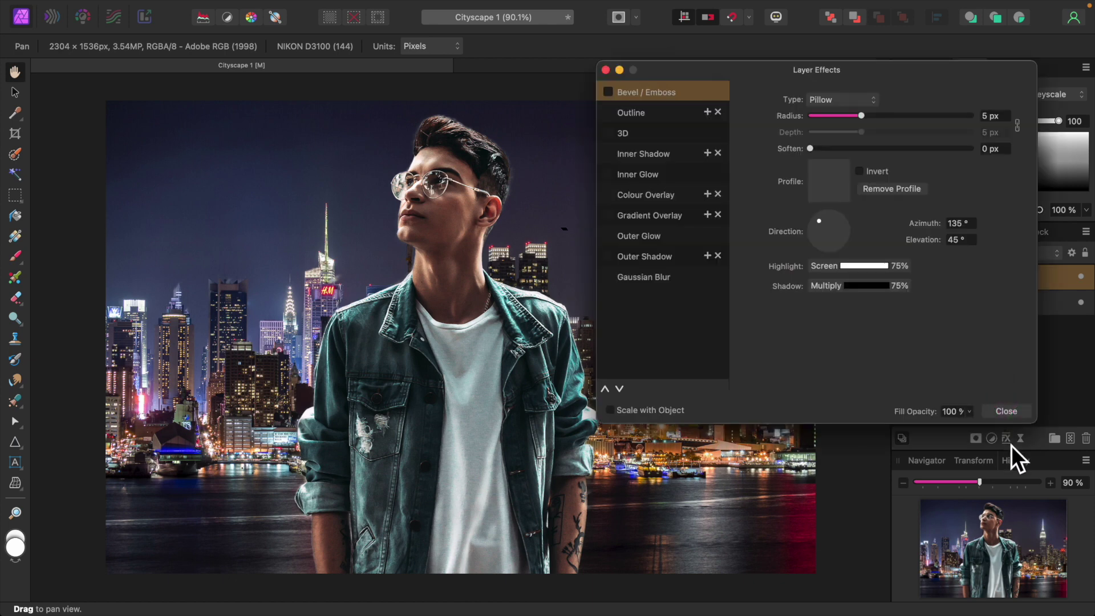
{"action": "left_click", "coordinate": [652, 242]}
{"action": "left_click", "coordinate": [608, 236]}
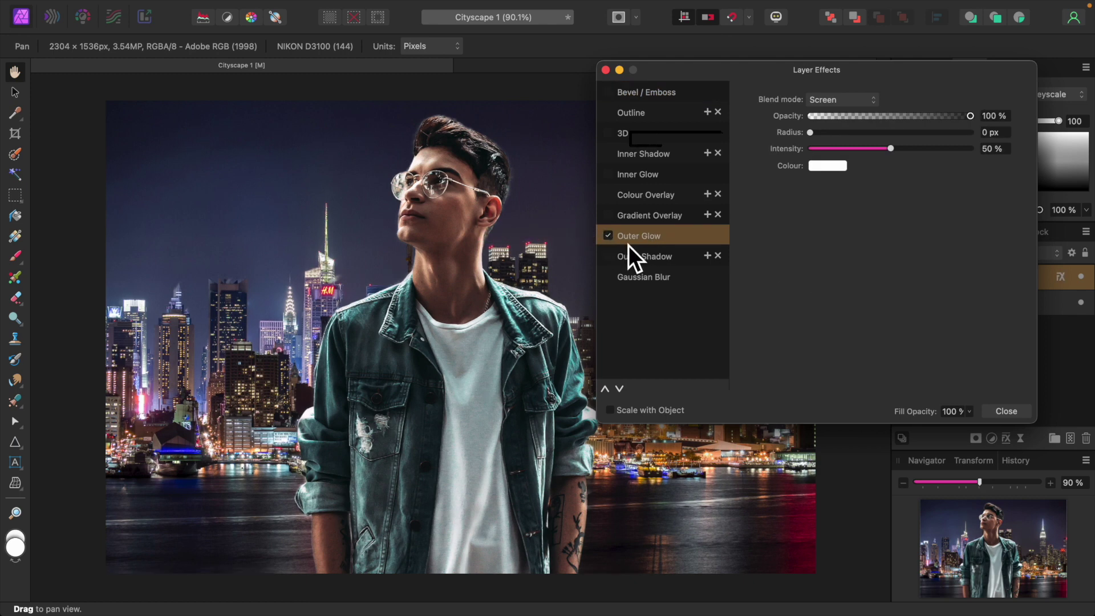
{"action": "left_click_drag", "start_coordinate": [816, 136], "coordinate": [912, 152]}
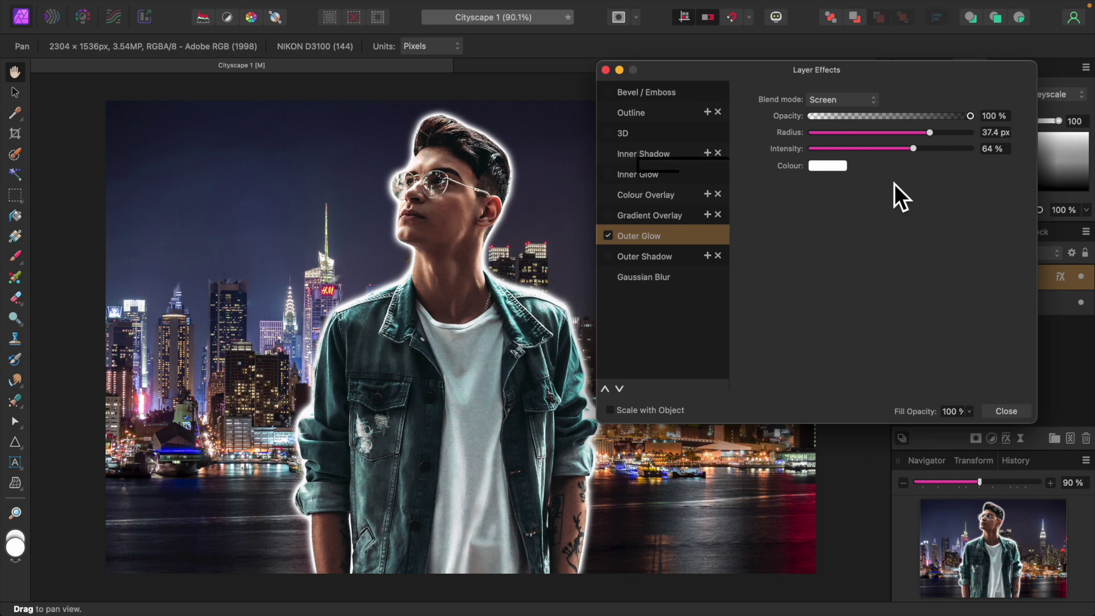
{"action": "left_click", "coordinate": [827, 166]}
{"action": "mouse_move", "coordinate": [937, 290]}
{"action": "left_mouse_down"}
{"action": "mouse_move", "coordinate": [936, 299]}
{"action": "mouse_move", "coordinate": [824, 304]}
{"action": "mouse_move", "coordinate": [834, 275]}
{"action": "mouse_move", "coordinate": [902, 242]}
{"action": "mouse_move", "coordinate": [911, 255]}
{"action": "left_mouse_up"}
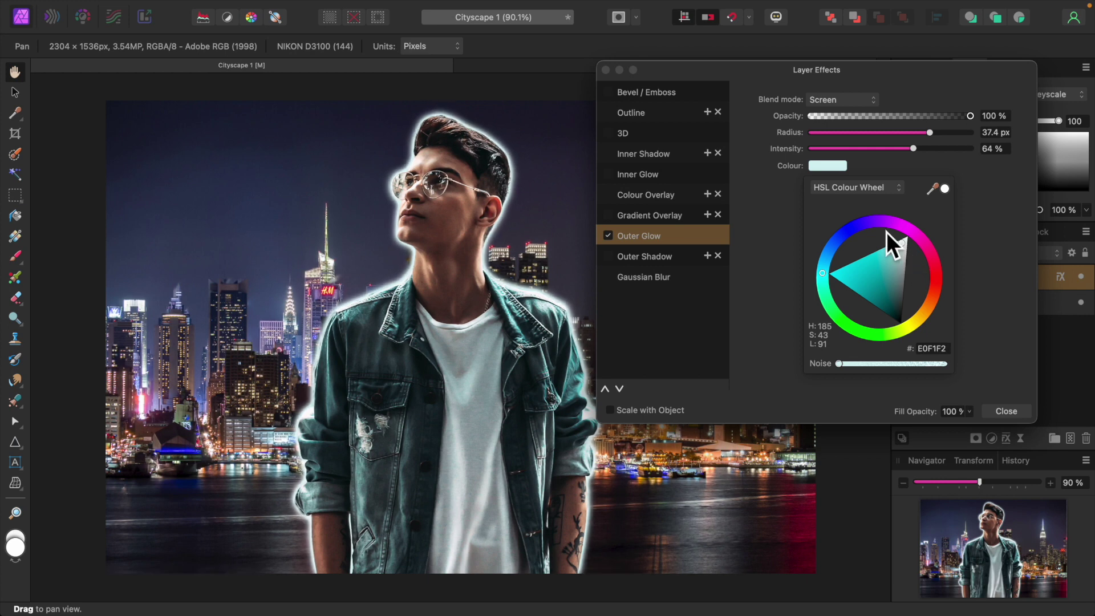
{"action": "left_click", "coordinate": [1001, 261]}
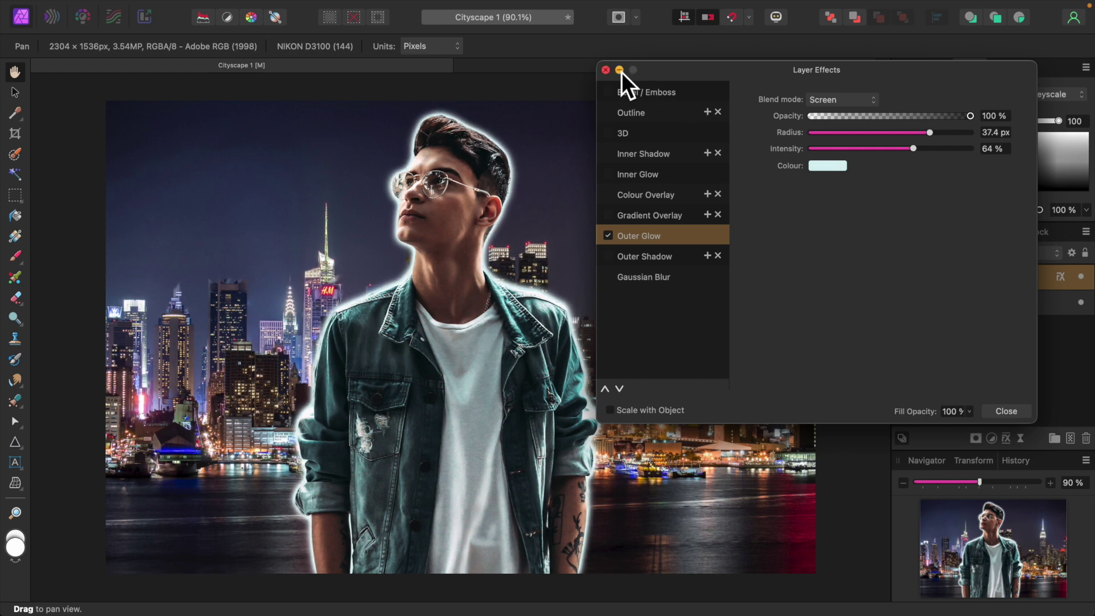
{"action": "left_click", "coordinate": [605, 69]}
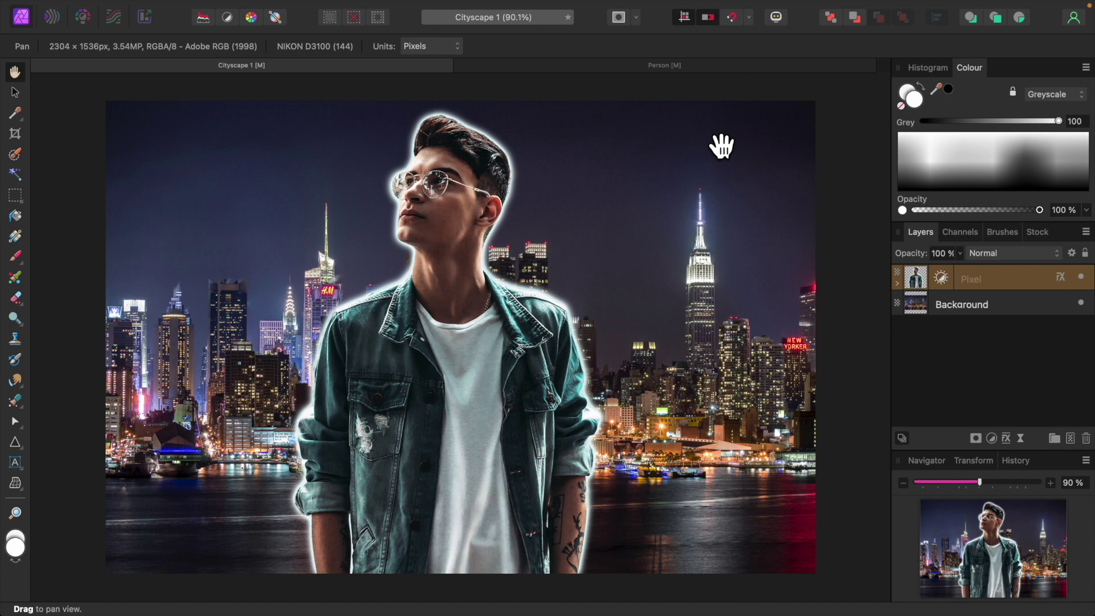
Step: Add a Curves adjustment nested in the Background layer with Screen blend mode
{"action": "left_click", "coordinate": [999, 440]}
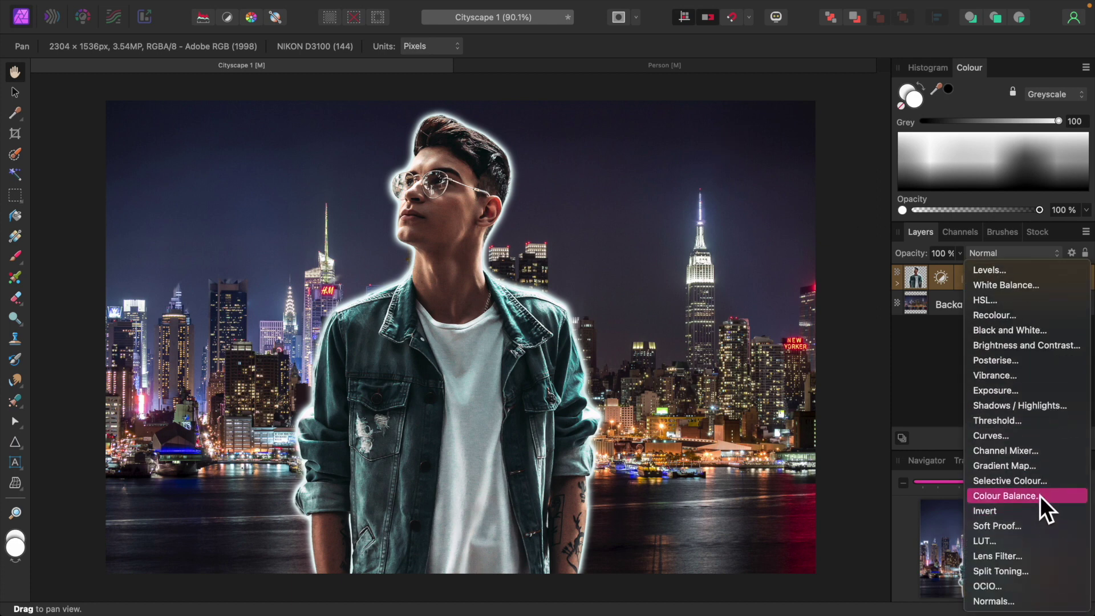
{"action": "left_click", "coordinate": [986, 435]}
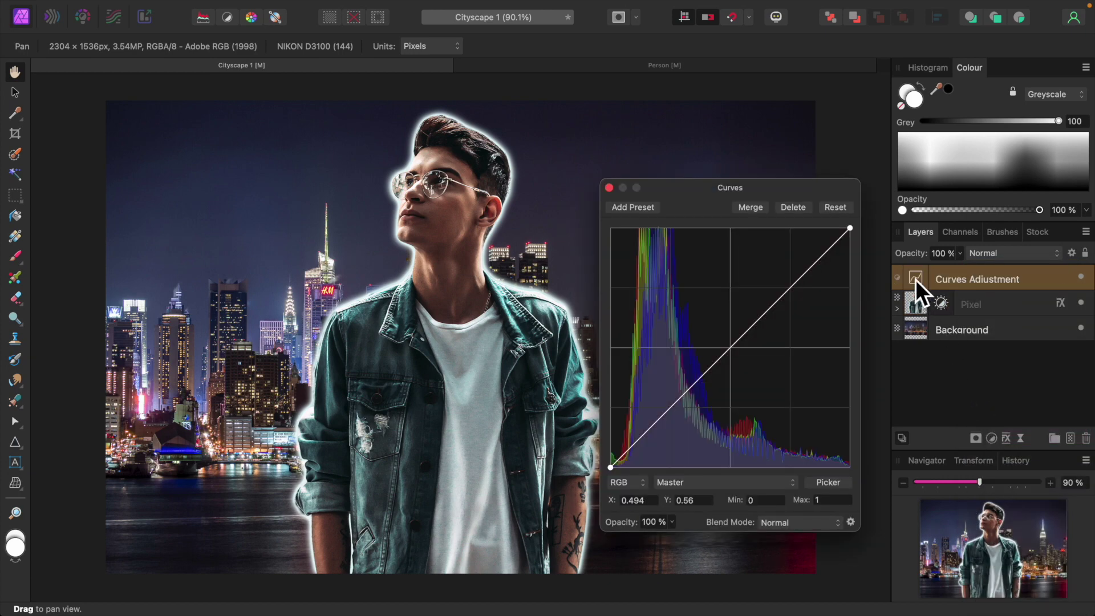
{"action": "left_click_drag", "start_coordinate": [915, 279], "coordinate": [923, 333]}
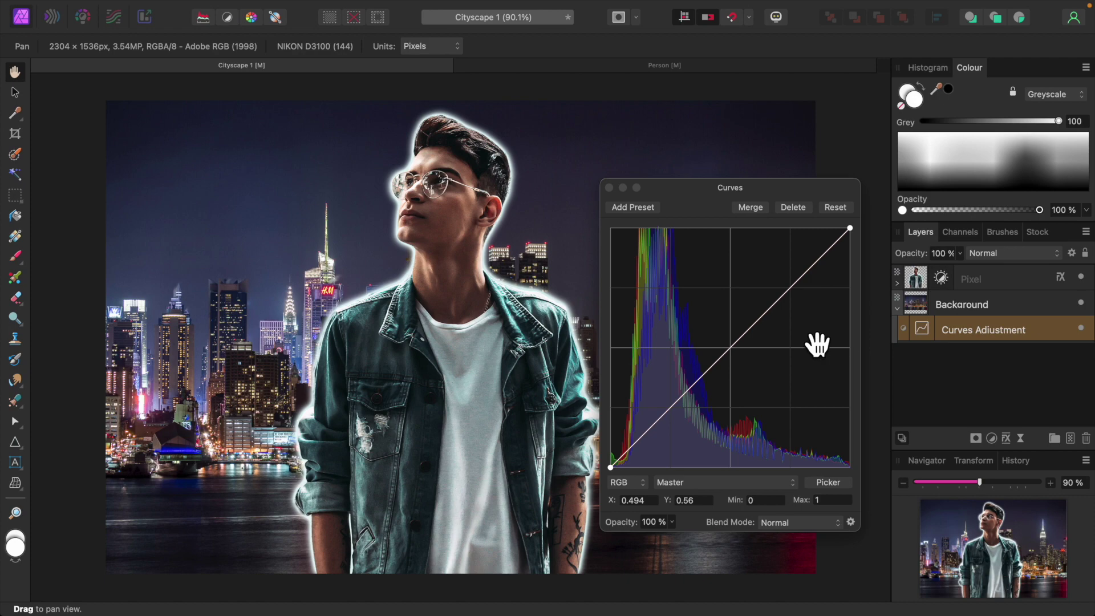
{"action": "left_click", "coordinate": [843, 527]}
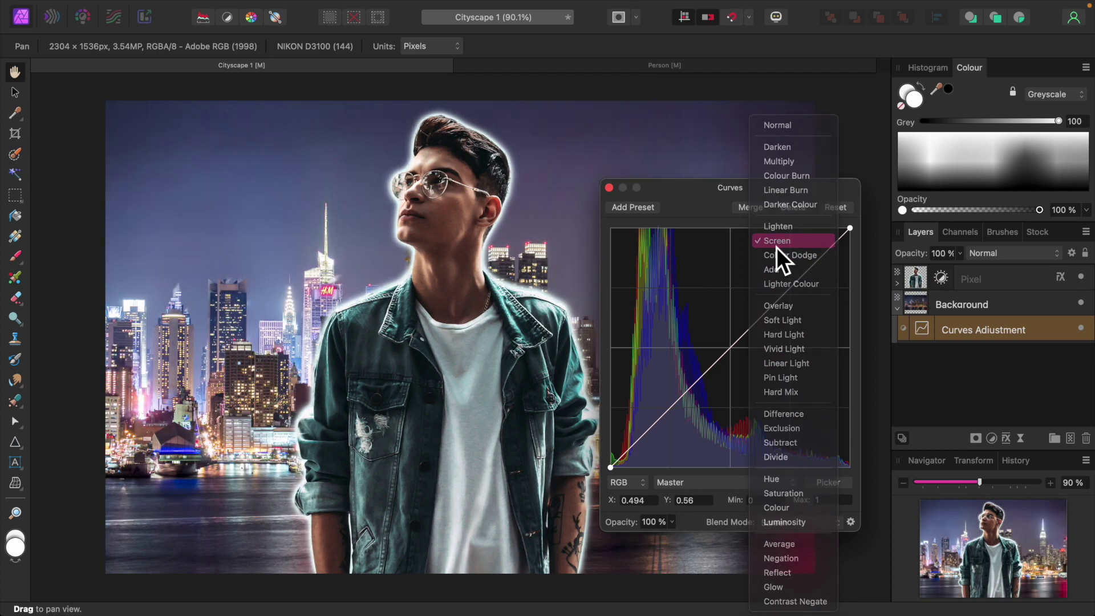
{"action": "left_click", "coordinate": [774, 242]}
{"action": "left_click", "coordinate": [609, 187]}
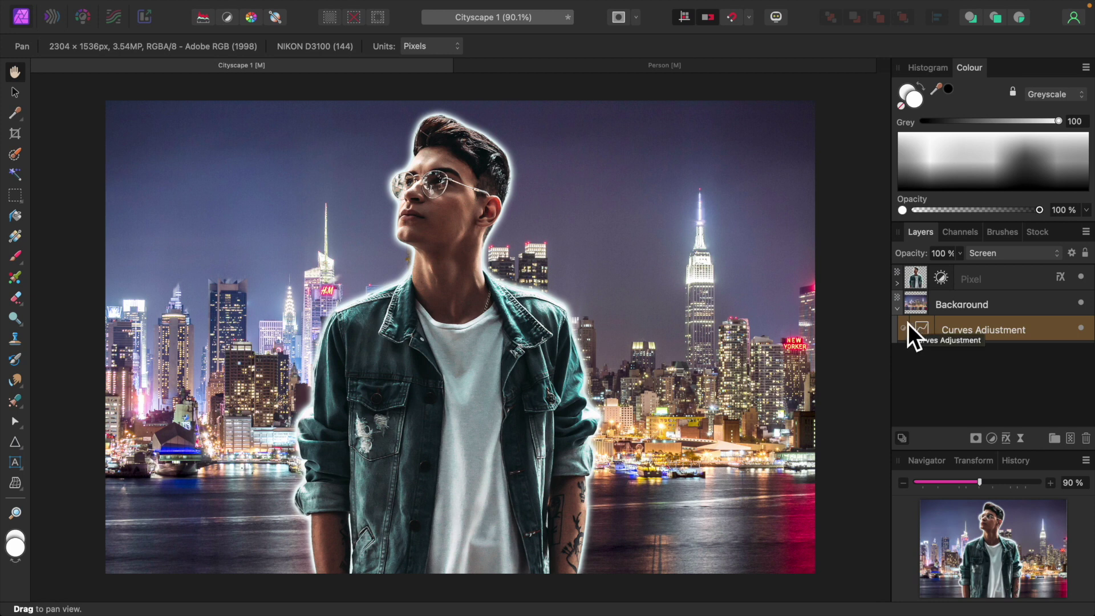
Step: Attach a second Curves adjustment to the man's layer, blended in Add mode at 45% opacity
{"action": "left_click", "coordinate": [991, 438]}
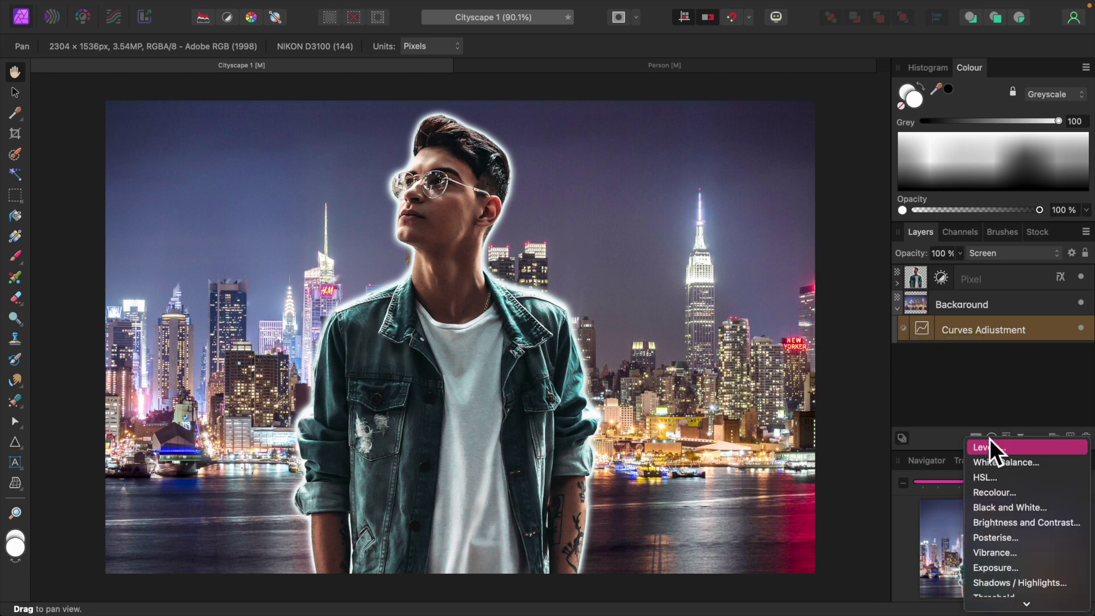
{"action": "scroll", "coordinate": [1028, 522], "scroll_direction": "down", "scroll_amount": 3}
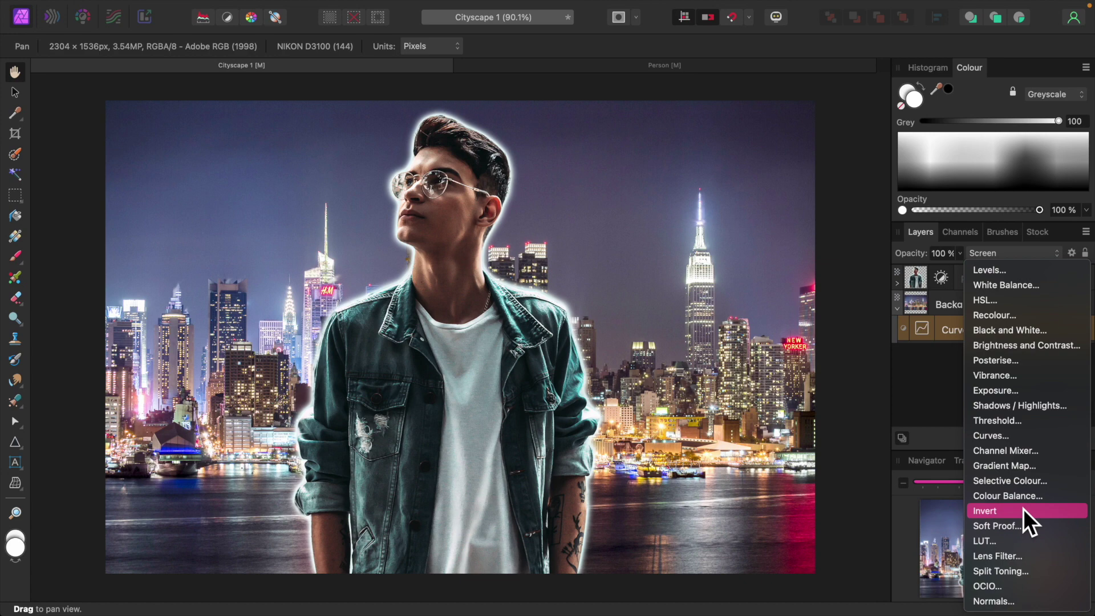
{"action": "left_click", "coordinate": [990, 436]}
{"action": "left_click_drag", "start_coordinate": [929, 299], "coordinate": [914, 271]}
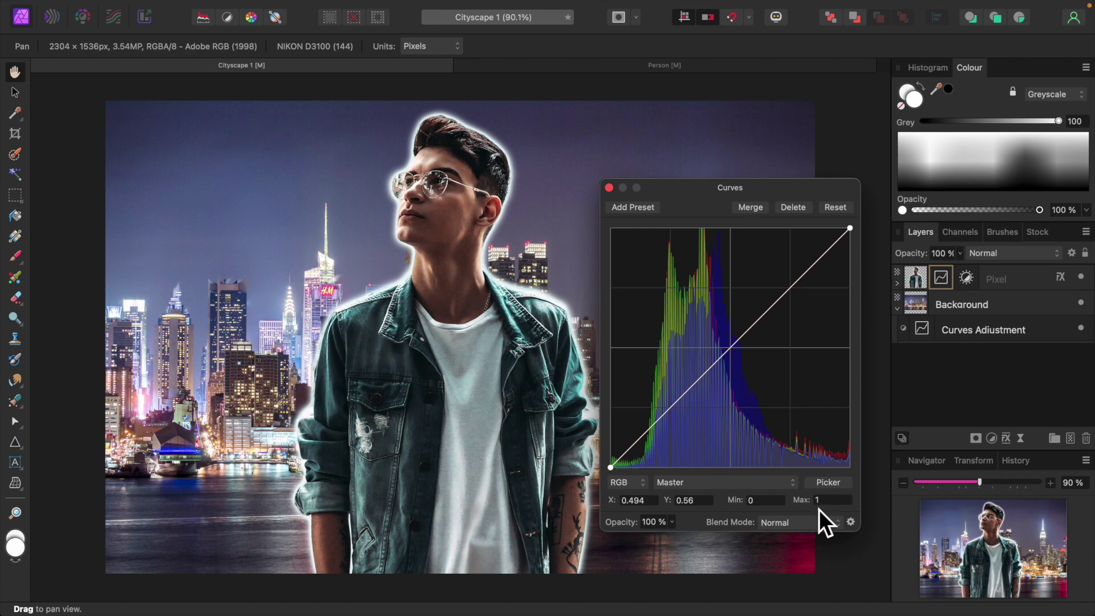
{"action": "left_click", "coordinate": [840, 527]}
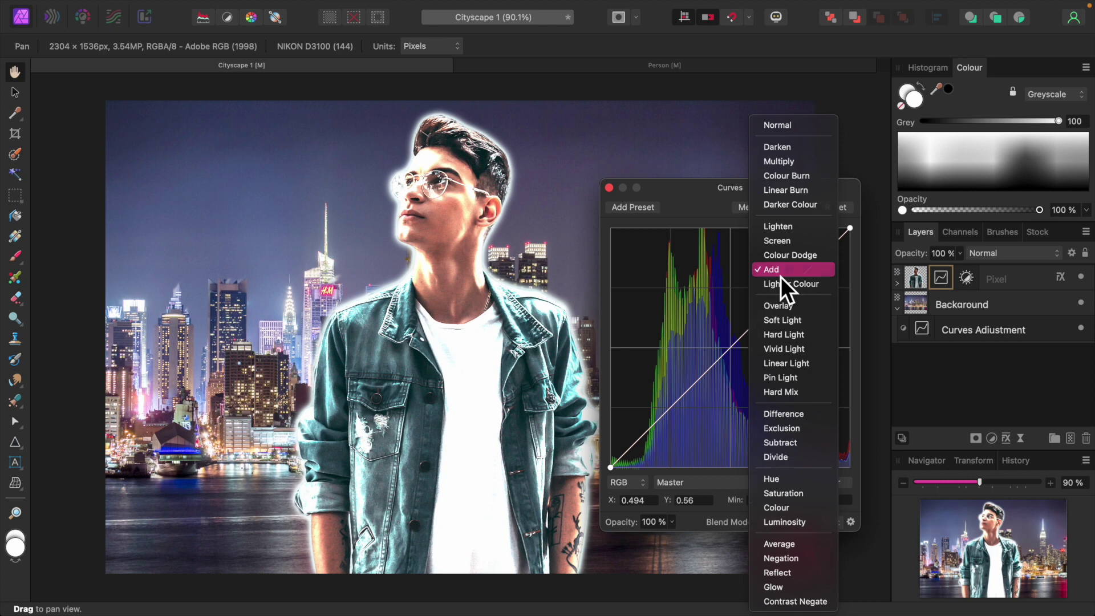
{"action": "left_click", "coordinate": [781, 272]}
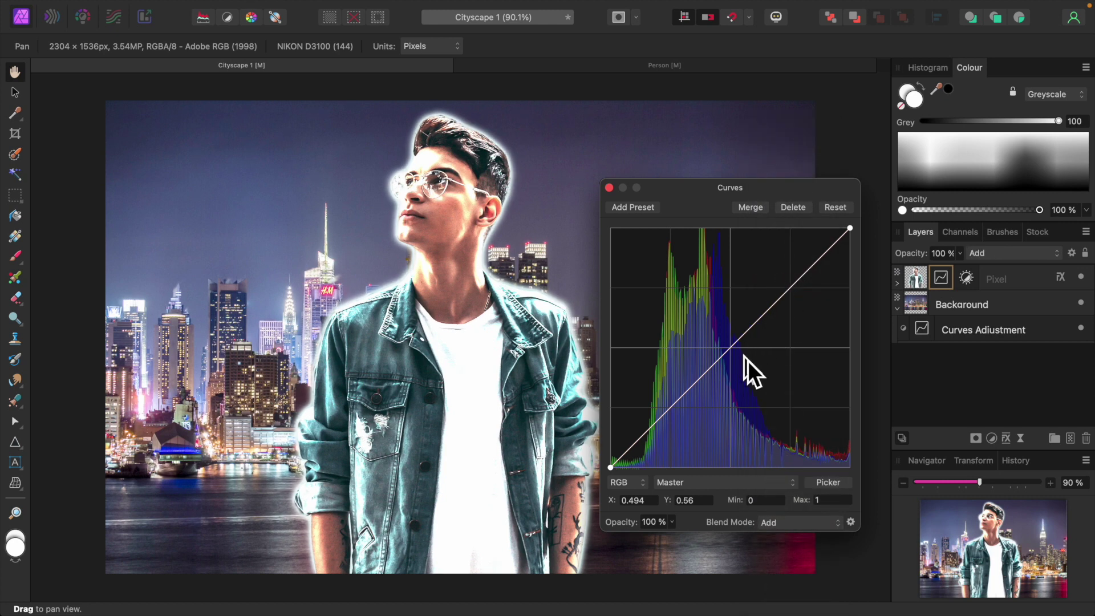
{"action": "left_click", "coordinate": [677, 525]}
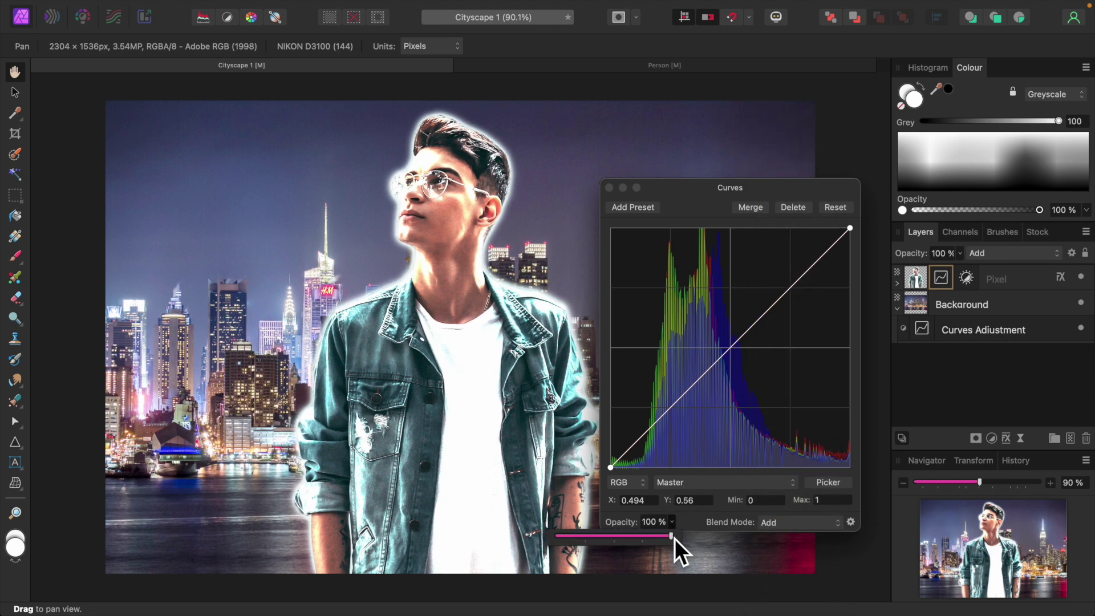
{"action": "left_click_drag", "start_coordinate": [675, 539], "coordinate": [611, 537]}
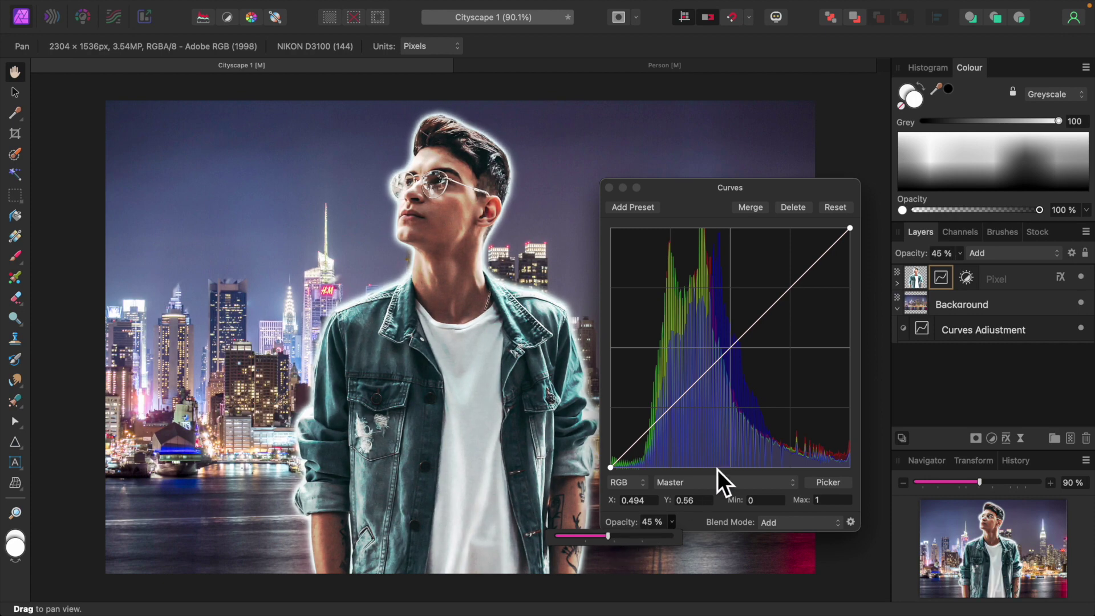
{"action": "left_click", "coordinate": [609, 188]}
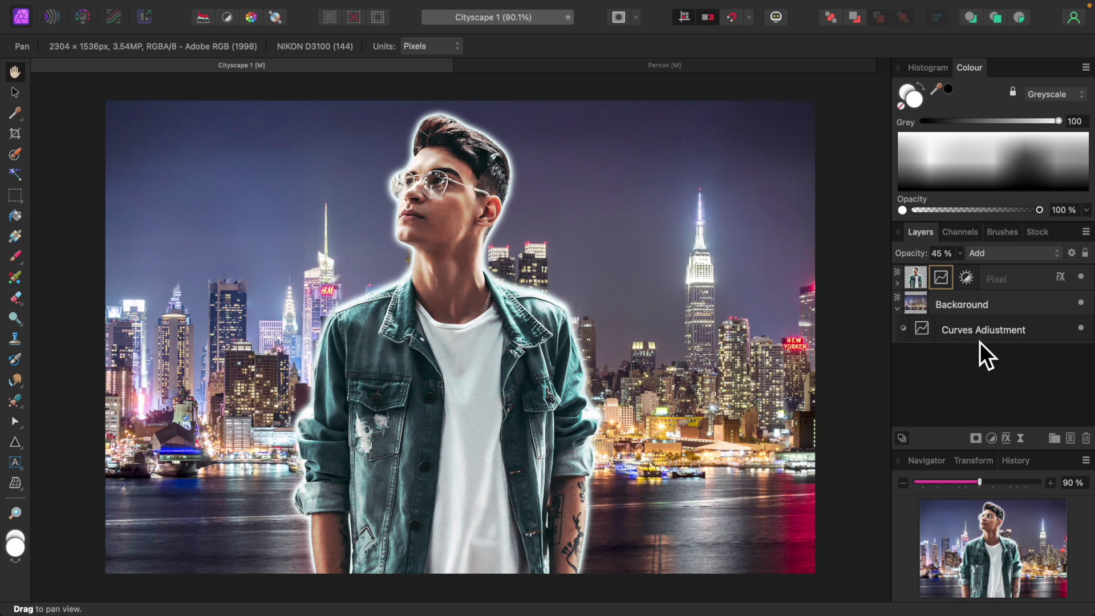
Step: Add a Selective Colour adjustment and nest it on the man's Person layer
{"action": "left_click", "coordinate": [992, 438]}
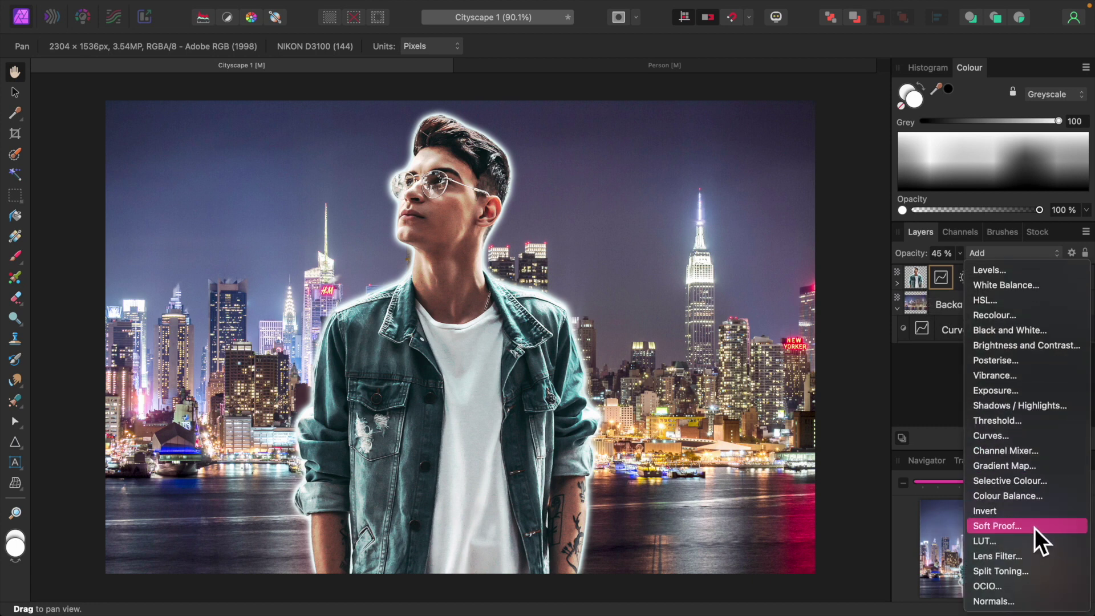
{"action": "left_click", "coordinate": [1025, 484]}
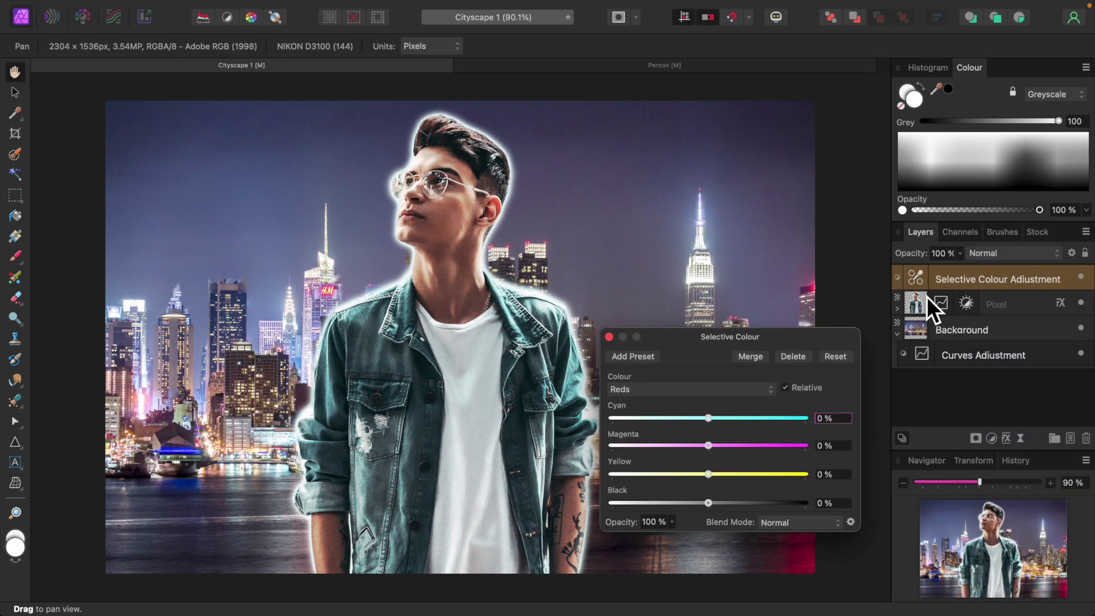
{"action": "left_click_drag", "start_coordinate": [925, 288], "coordinate": [916, 302]}
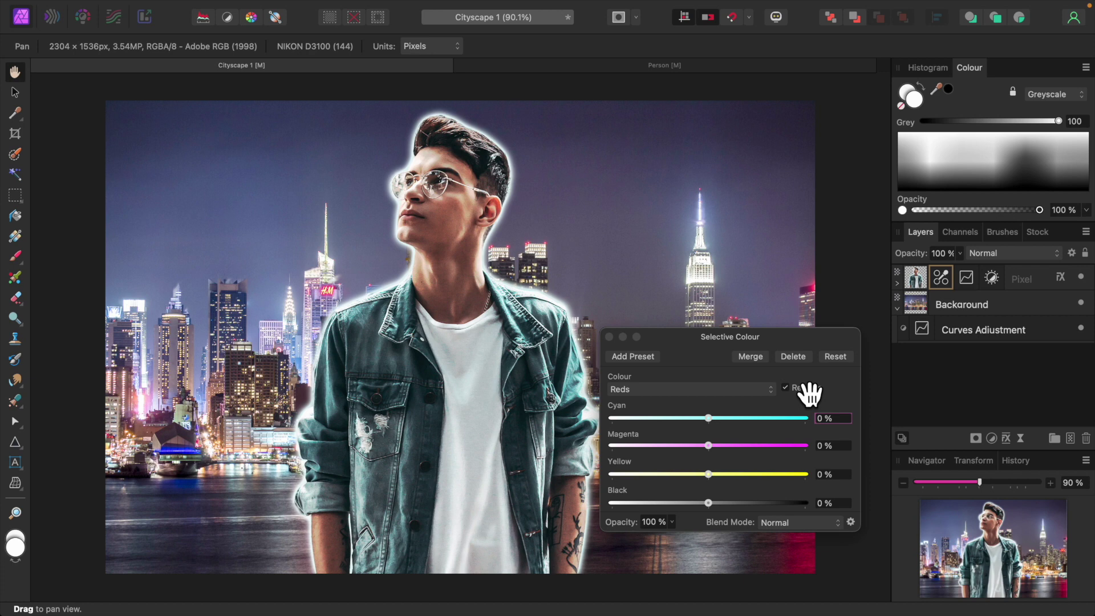
Step: In the Cyans range, raise the Cyan slider to 24%
{"action": "left_click", "coordinate": [776, 399]}
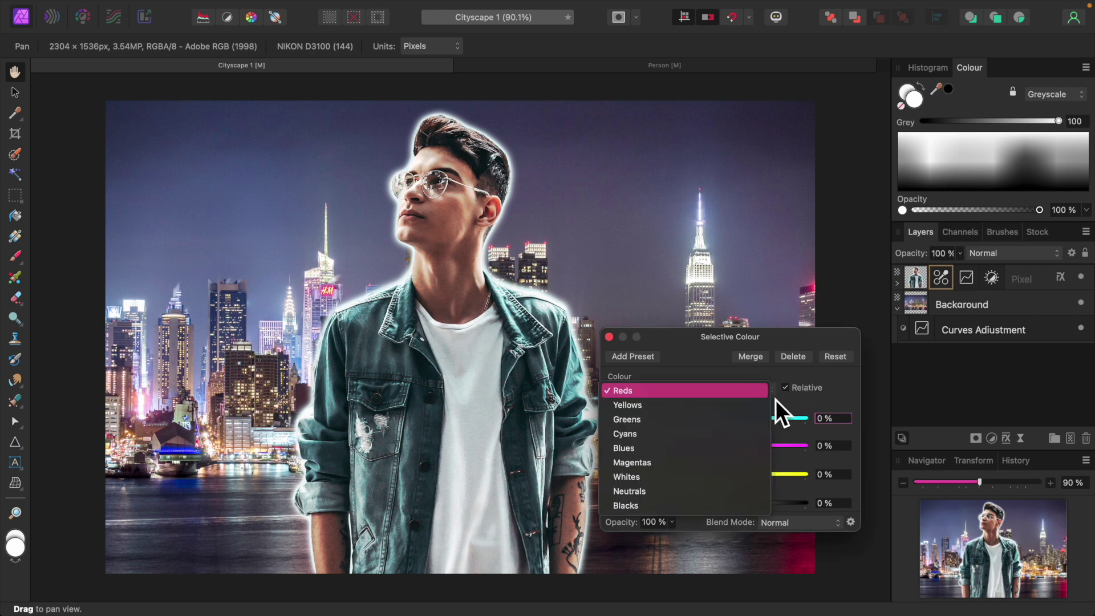
{"action": "left_click", "coordinate": [650, 433]}
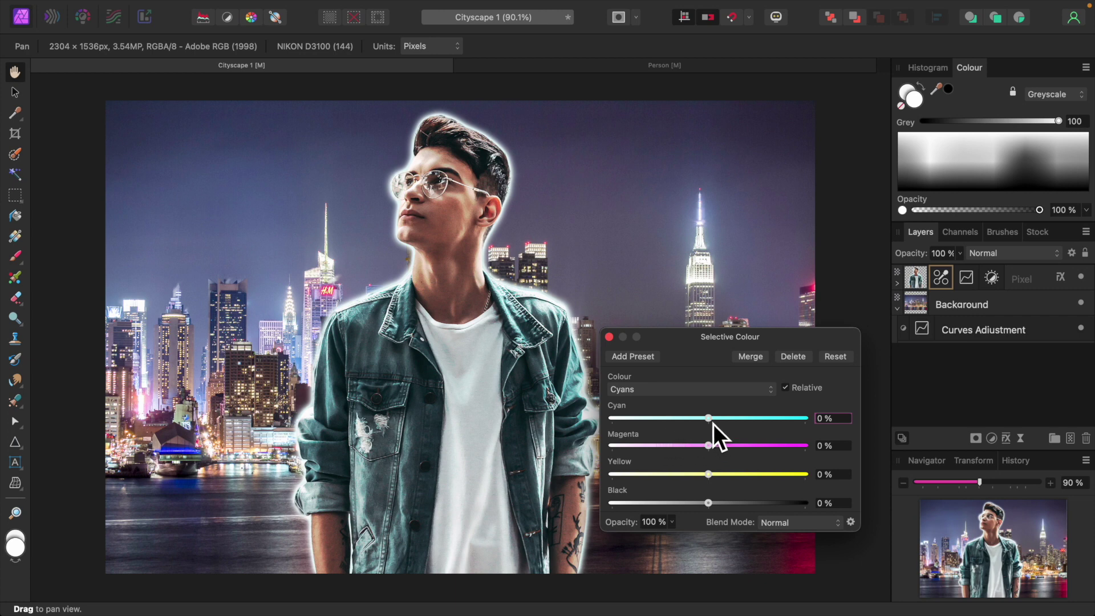
{"action": "left_click_drag", "start_coordinate": [713, 423], "coordinate": [736, 425]}
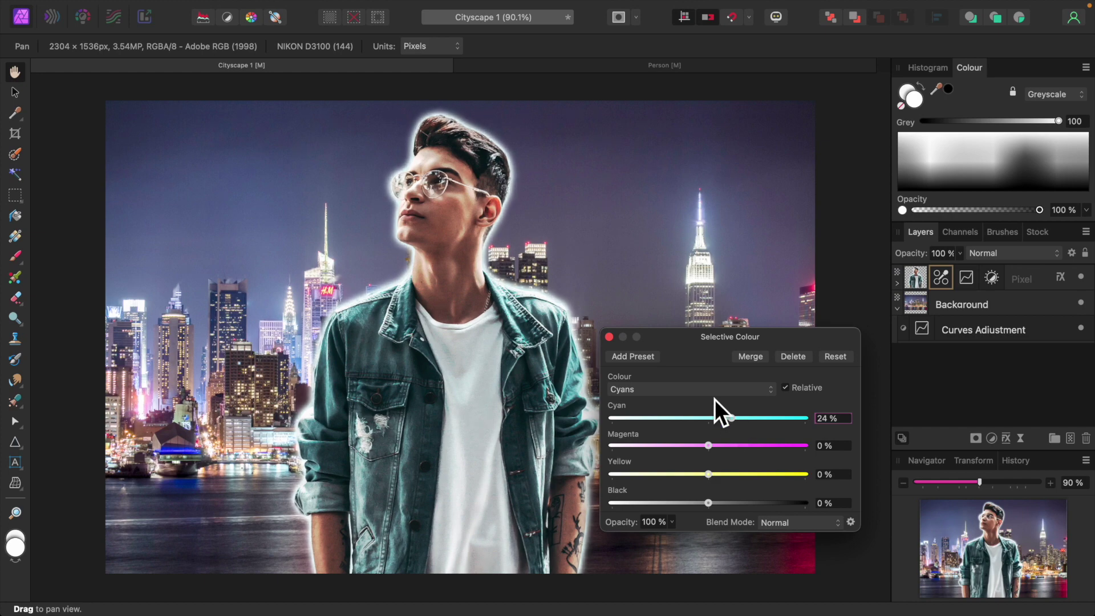
{"action": "left_click", "coordinate": [609, 337]}
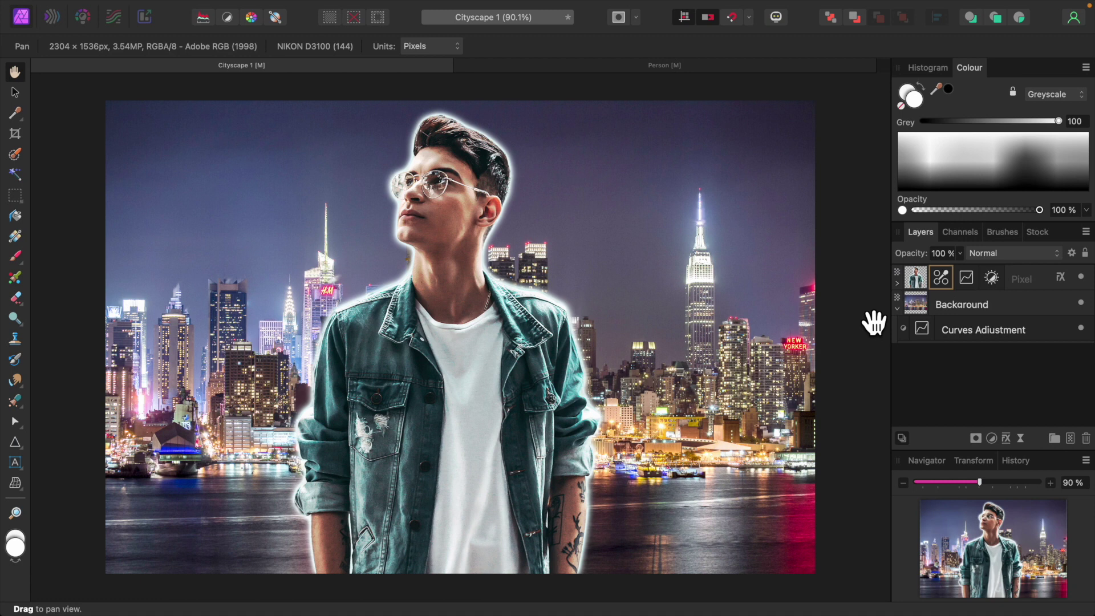
Step: Change the background Curves adjustment's blend mode from Screen to Add
{"action": "double_click", "coordinate": [928, 337]}
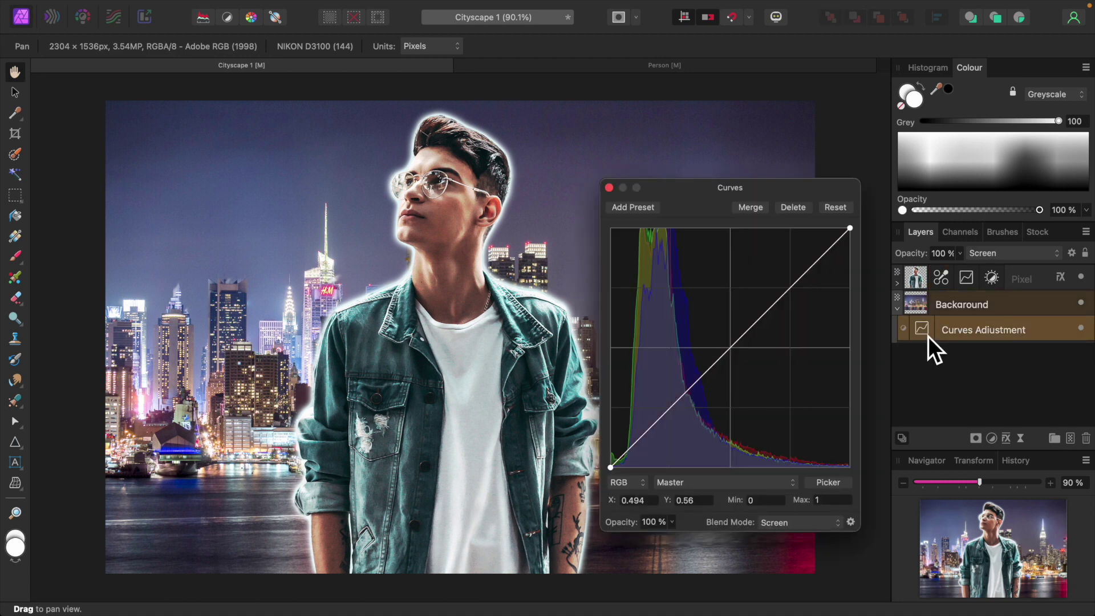
{"action": "left_click", "coordinate": [838, 523]}
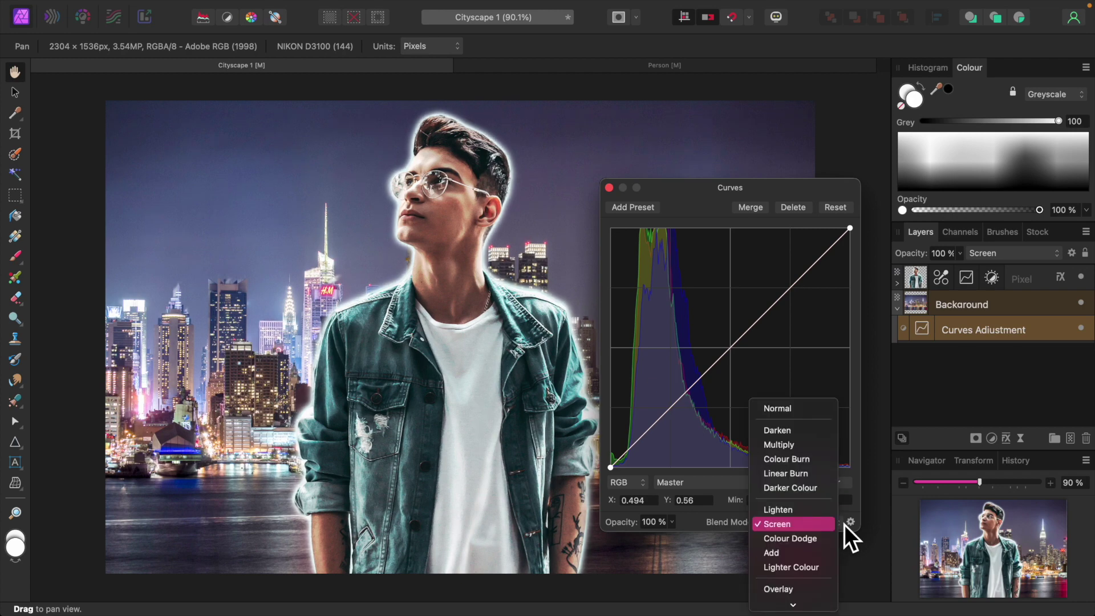
{"action": "left_click", "coordinate": [788, 555]}
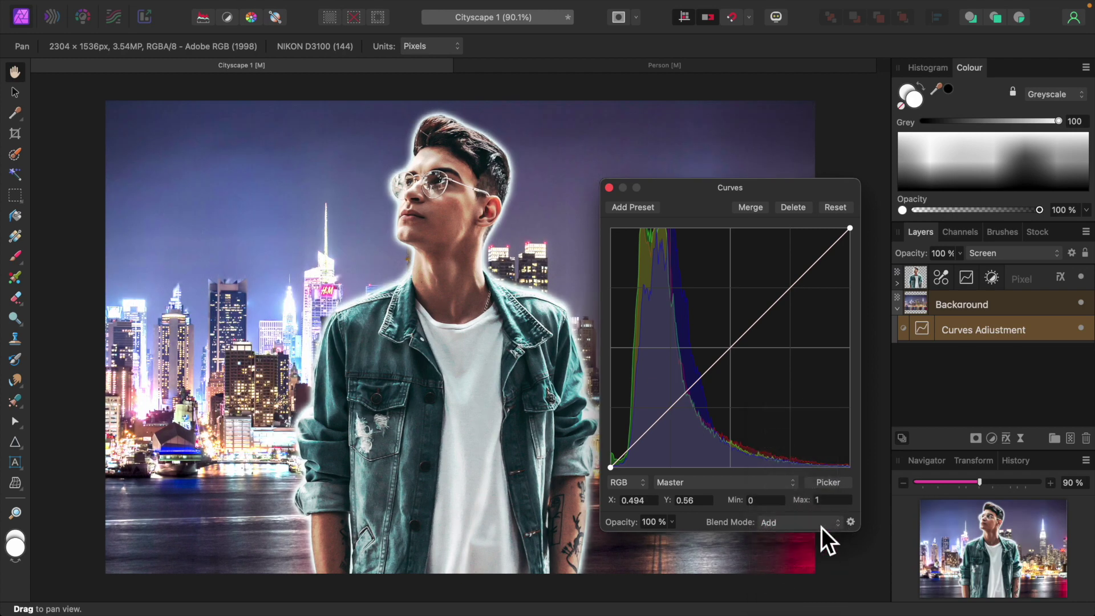
{"action": "left_click", "coordinate": [609, 188]}
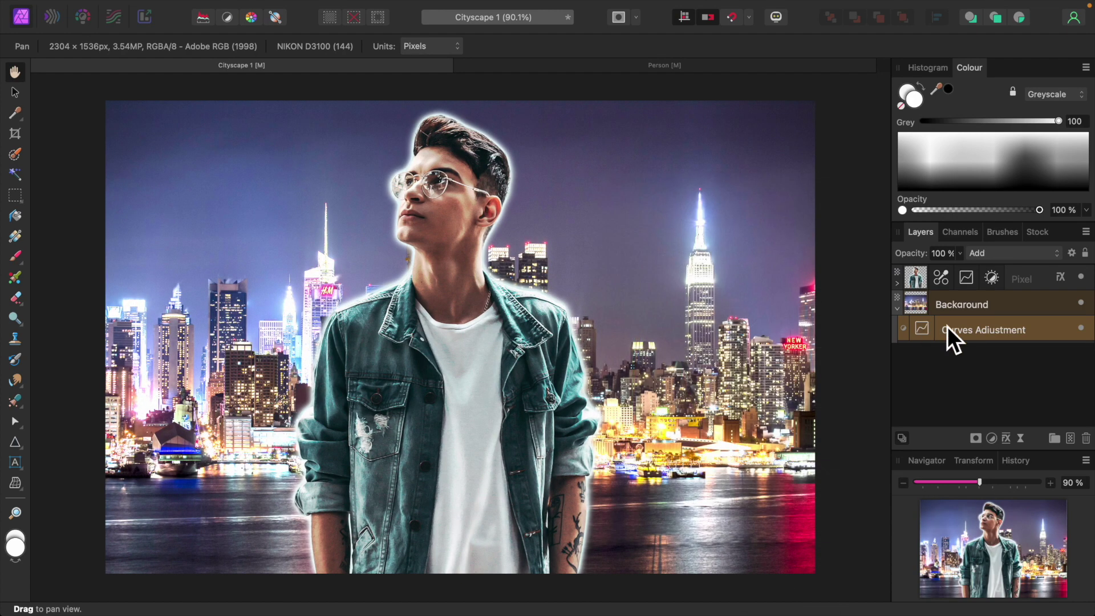